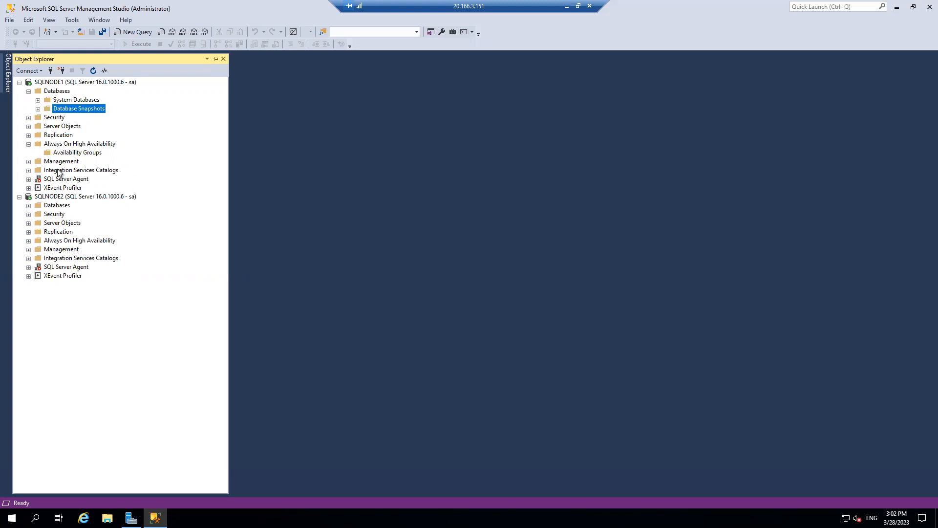
- Create a new database named demo1db on SQLNODE1 with the default owner and file settings
right_click(62, 92)
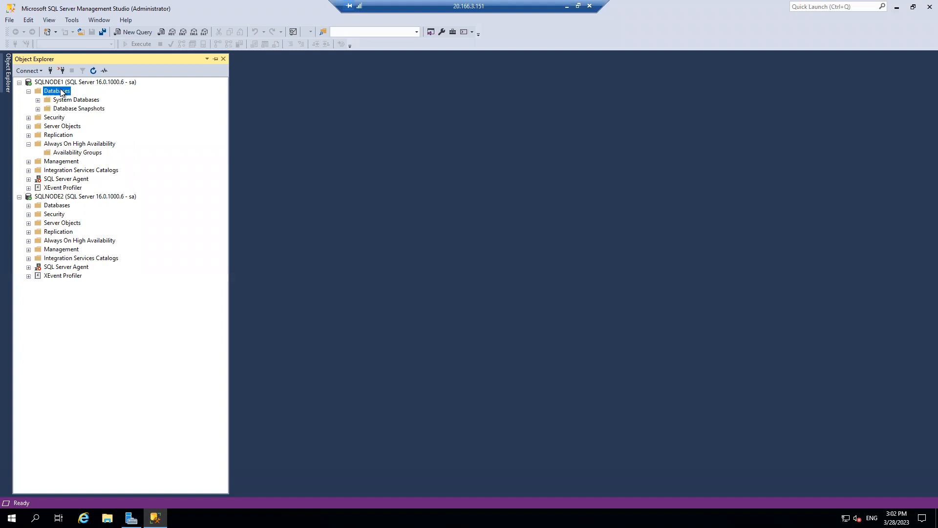
click(87, 96)
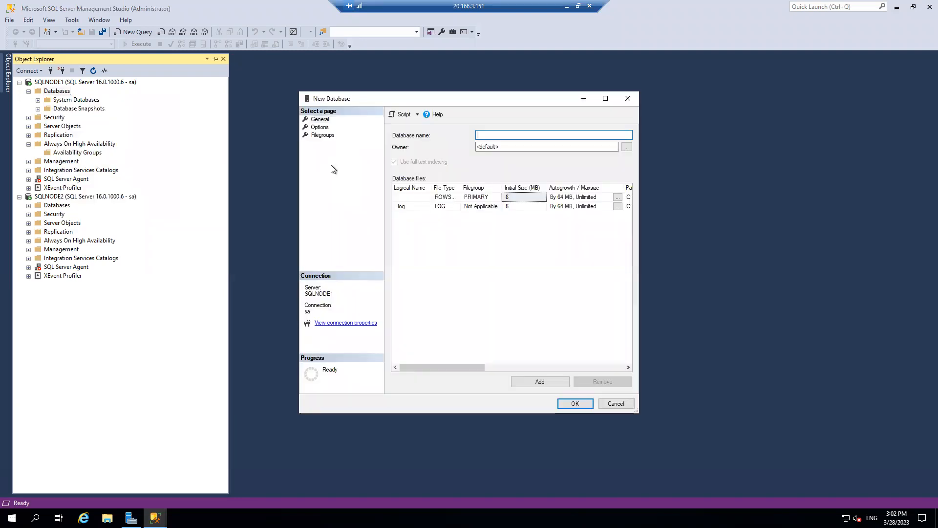
text(demo1db)
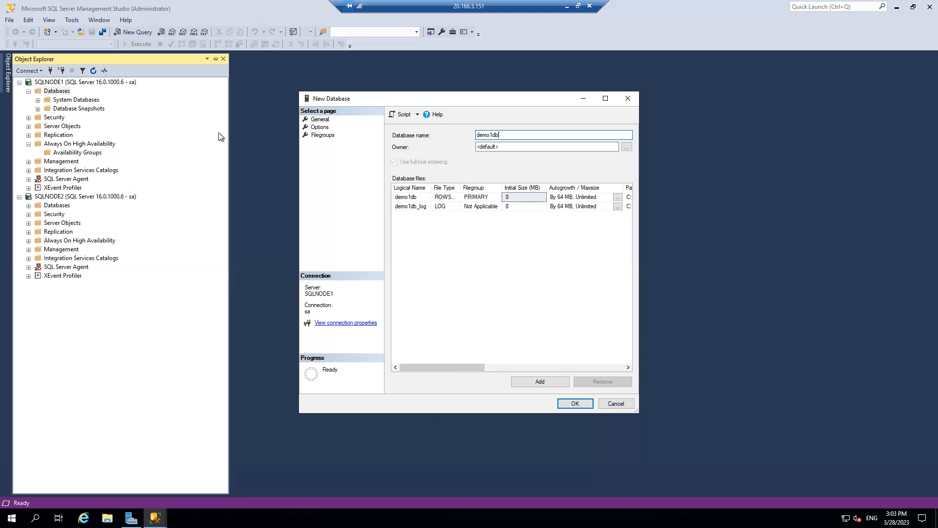
click(575, 403)
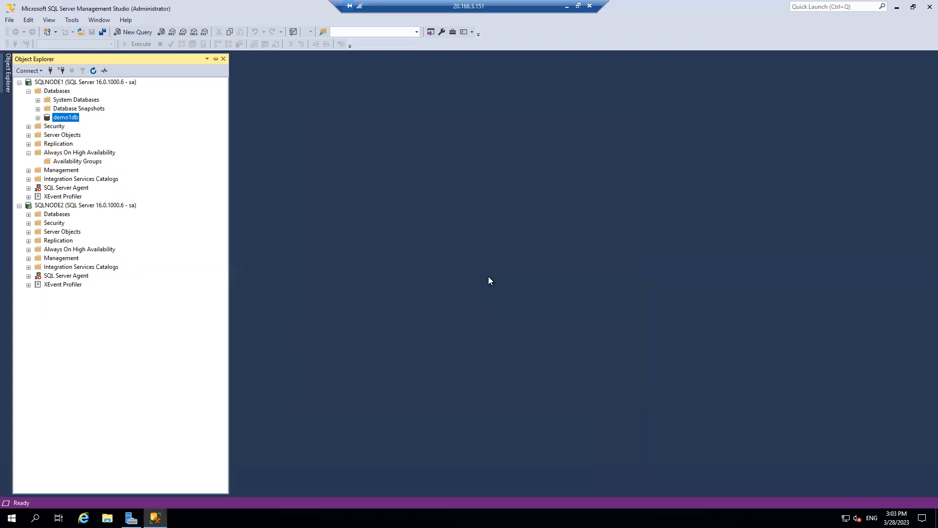
- Check the general server properties of SQLNODE1, including whether HADR is enabled, and leave them unchanged
right_click(98, 84)
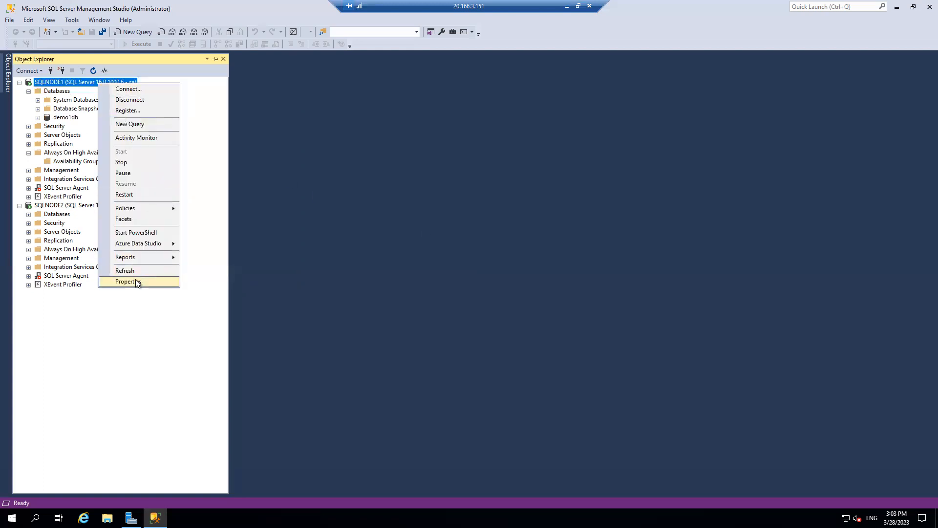
click(136, 281)
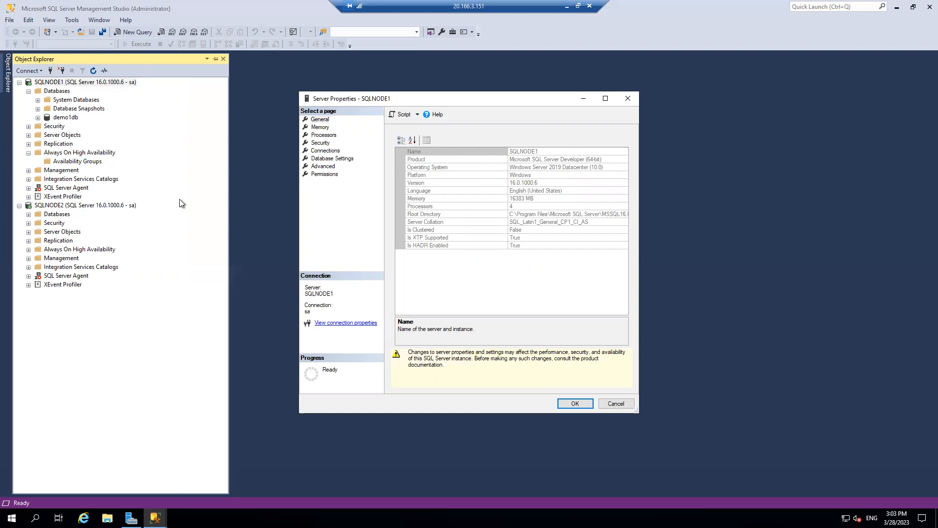
click(615, 404)
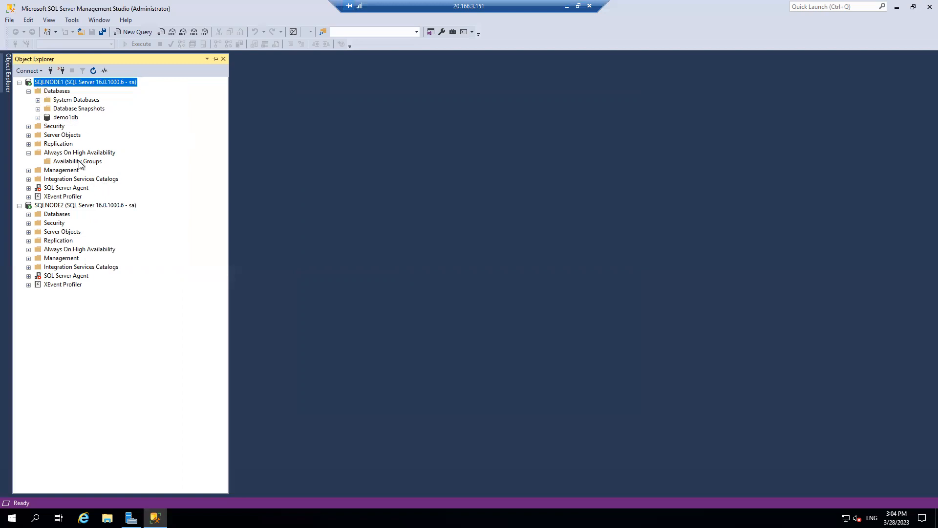
- Start a new availability group on SQLNODE1 named demoag with the Windows Server Failover Cluster type
right_click(80, 164)
click(103, 171)
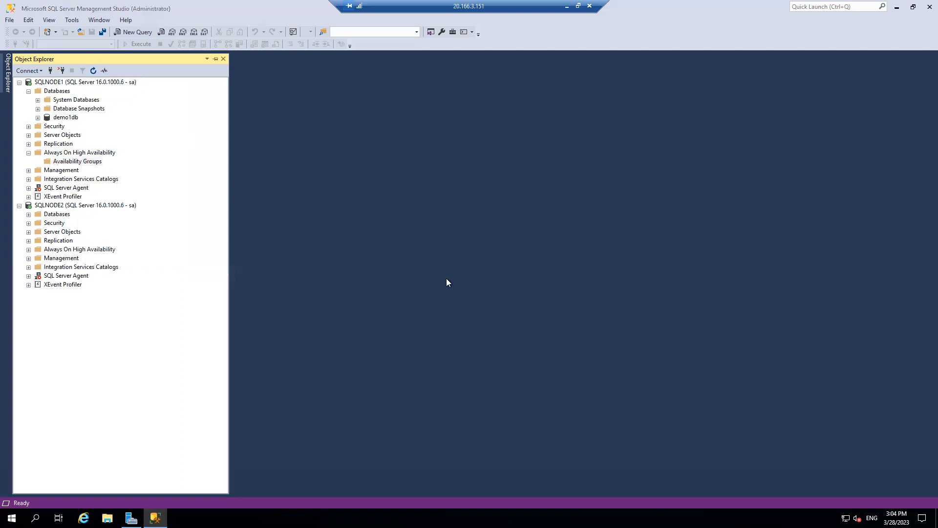
text(demoag)
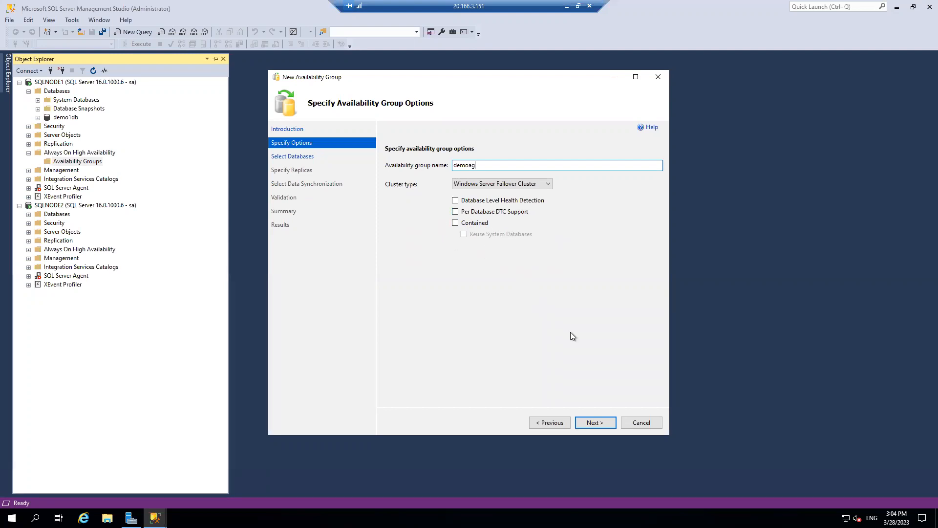
click(594, 422)
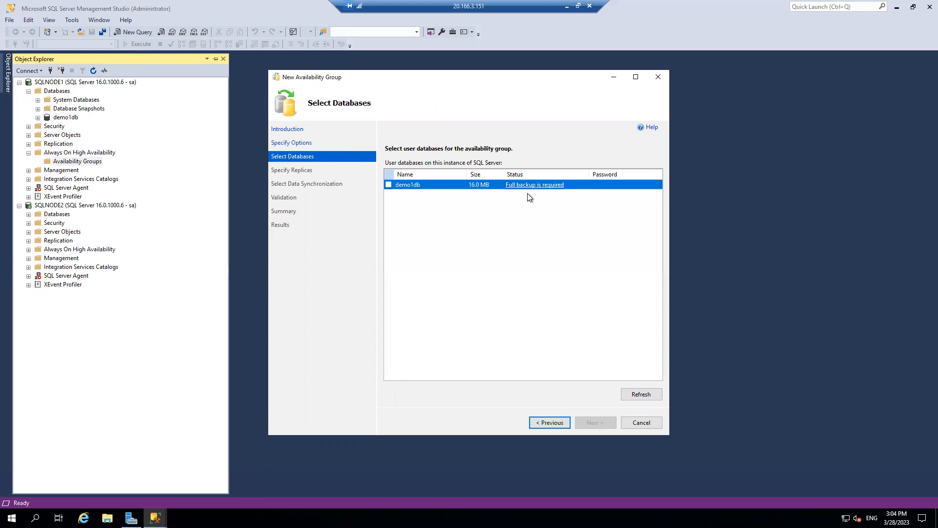
- Take a full backup of the demo1db database on SQLNODE1 using the default destination
click(68, 119)
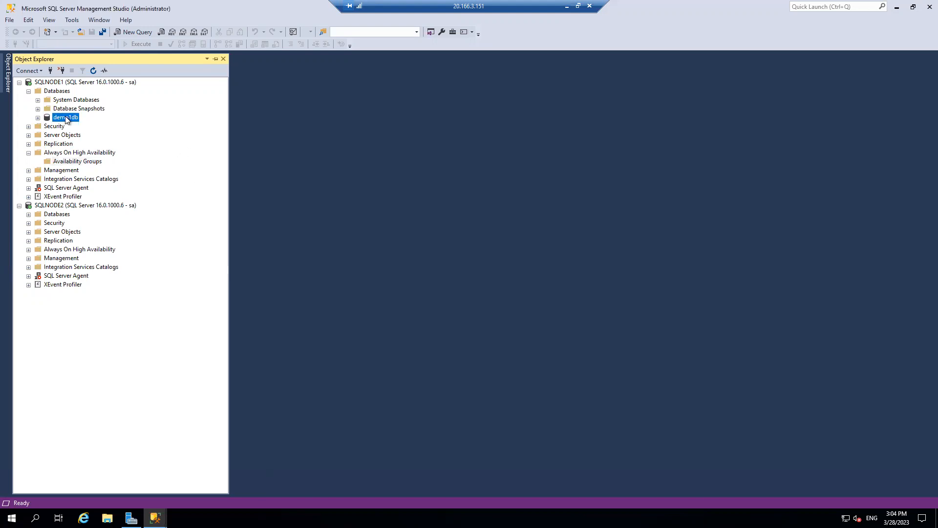
right_click(68, 120)
mouse_move(166, 158)
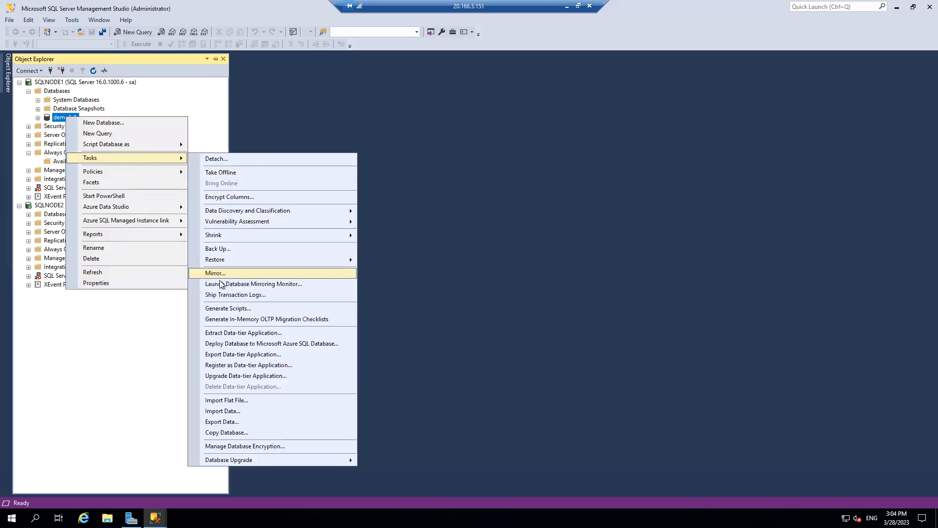
click(218, 249)
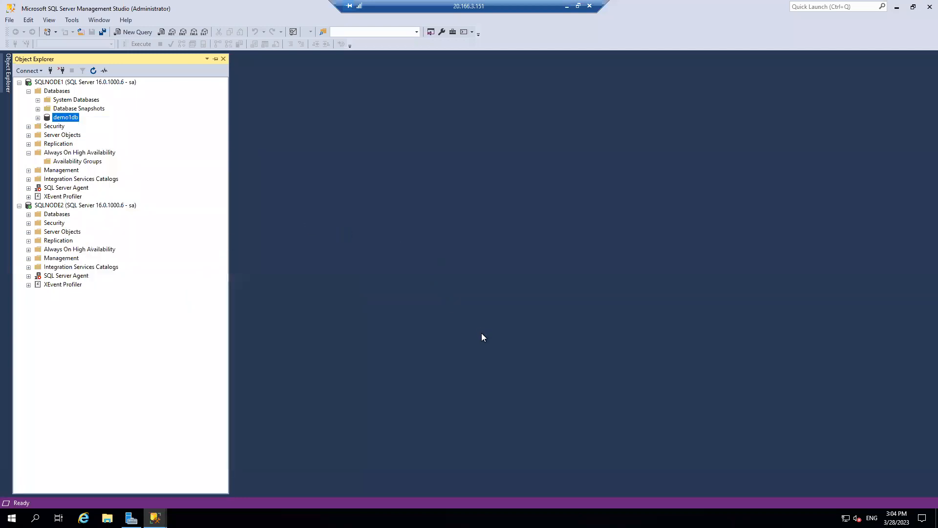
click(679, 409)
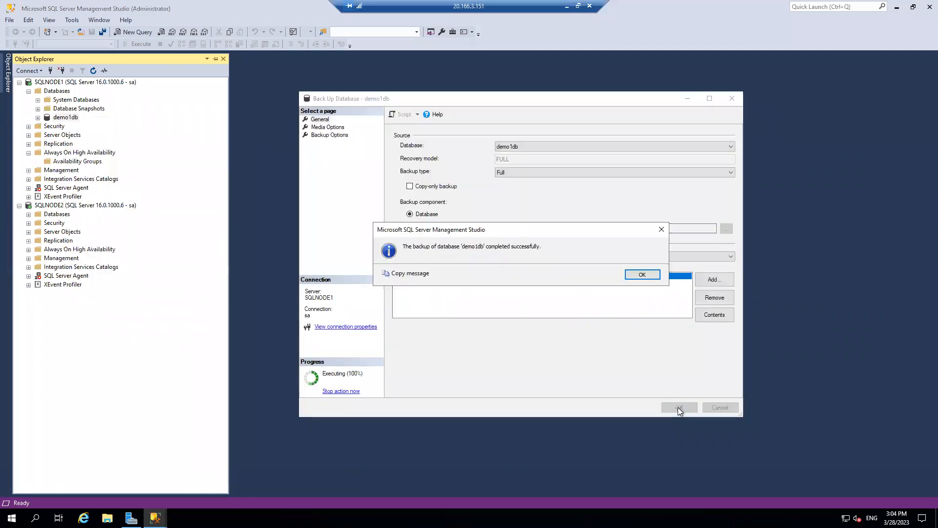
click(638, 275)
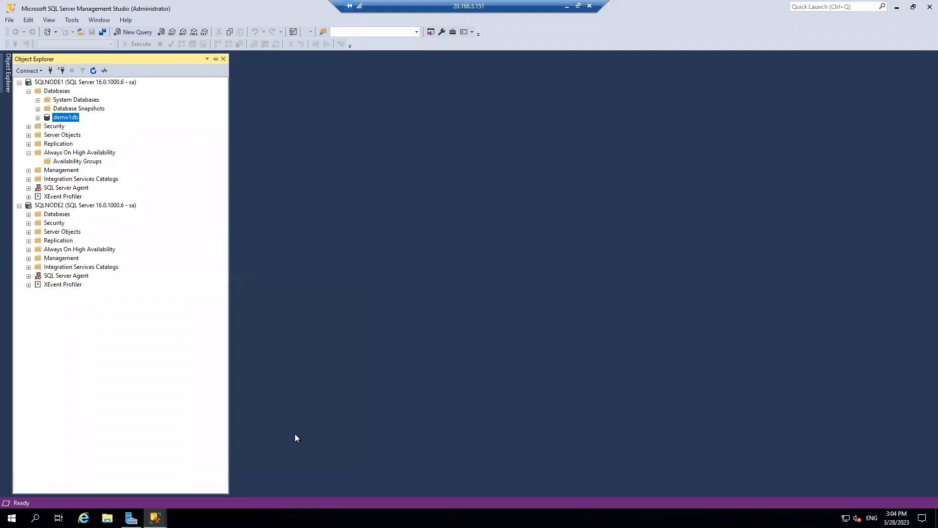
- Return to the New Availability Group wizard, refresh the database list and include demo1db in the group
mouse_move(155, 516)
click(182, 486)
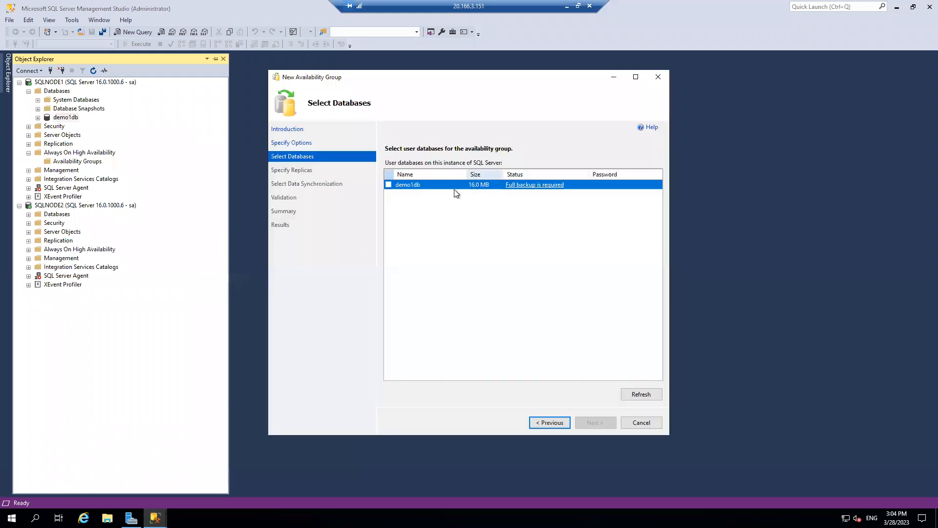
click(640, 395)
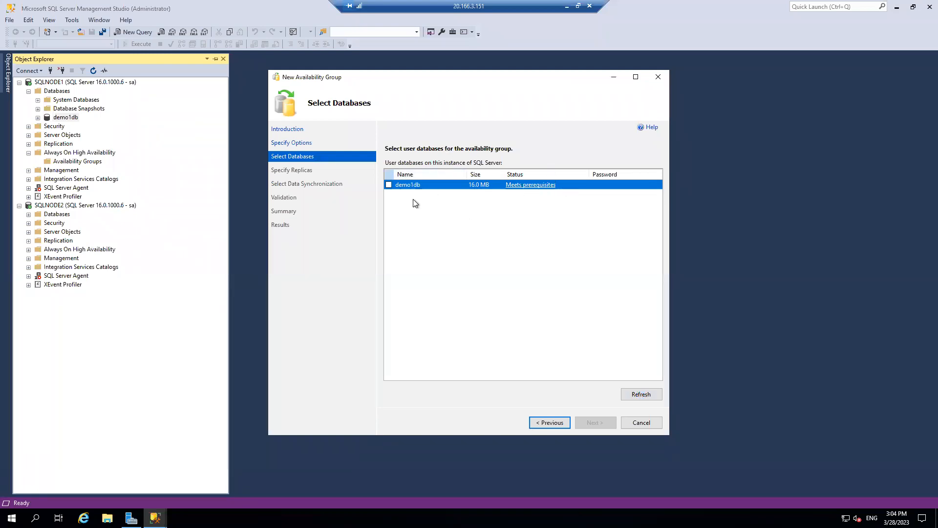
click(389, 185)
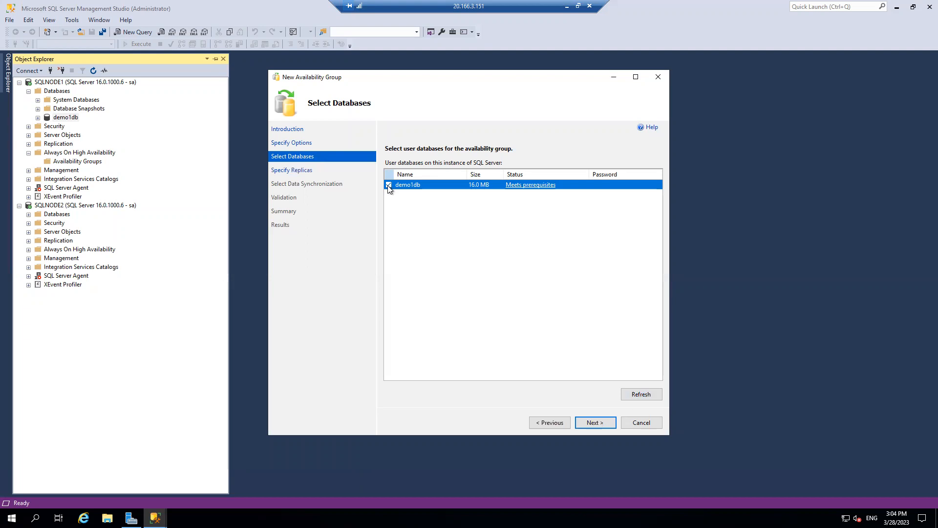
click(594, 422)
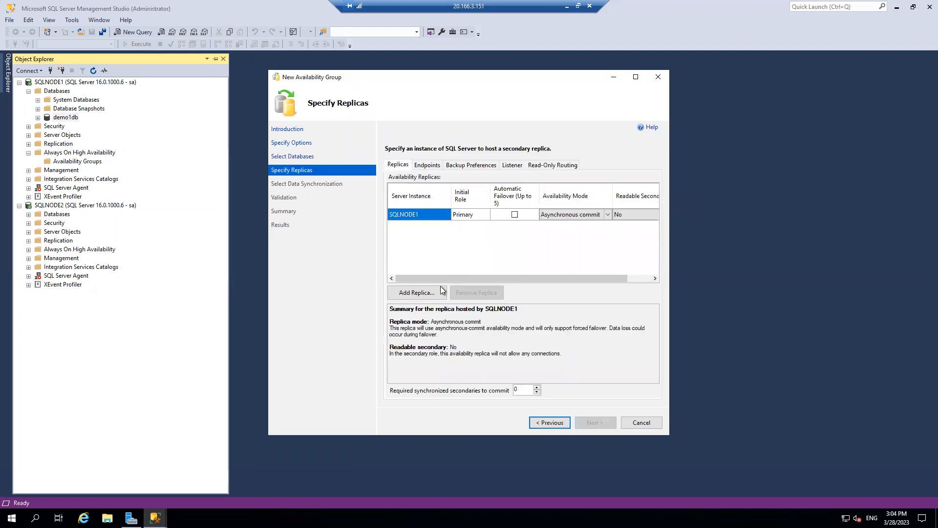
- Add SQLNODE2 as a secondary replica, connecting with SQL Server Authentication and the saved credentials
click(435, 297)
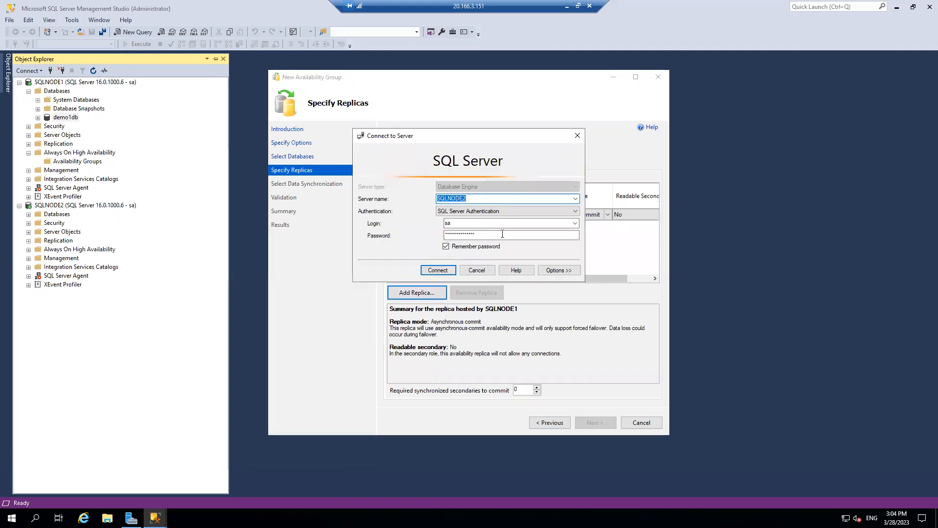
click(444, 271)
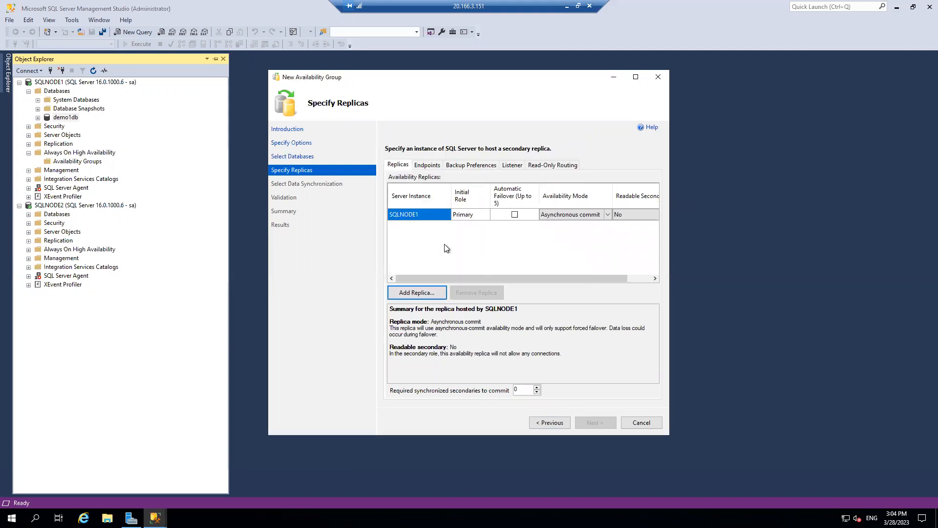
click(424, 296)
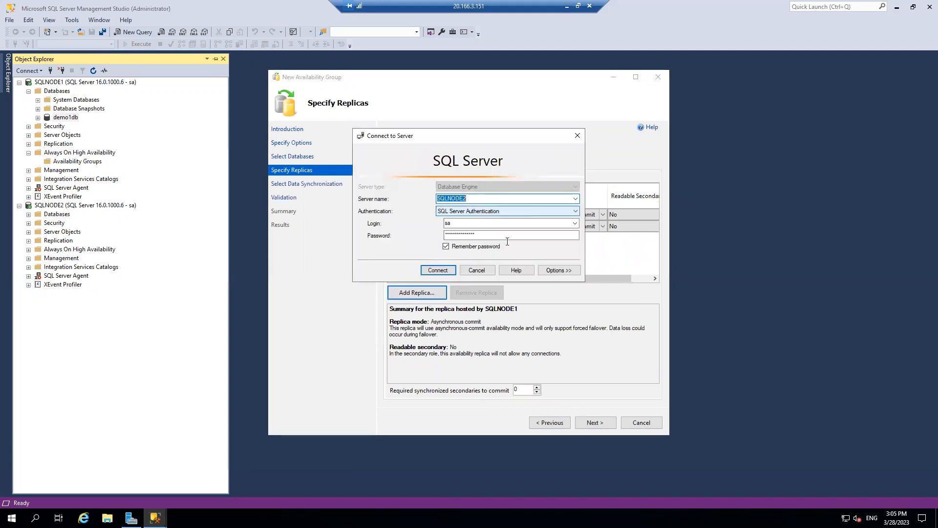
click(483, 267)
- Set the availability mode of both SQLNODE1 and SQLNODE2 to synchronous commit and look over the listener options
click(603, 214)
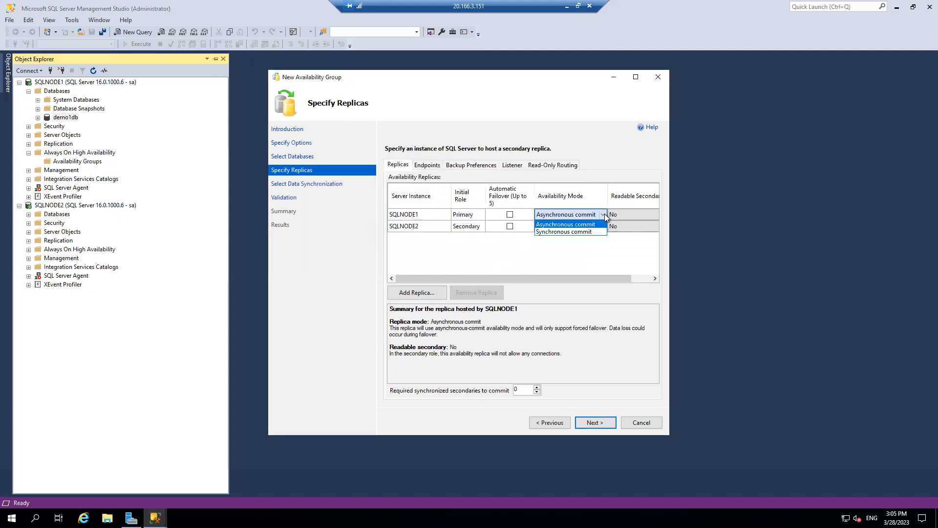
click(565, 229)
click(601, 226)
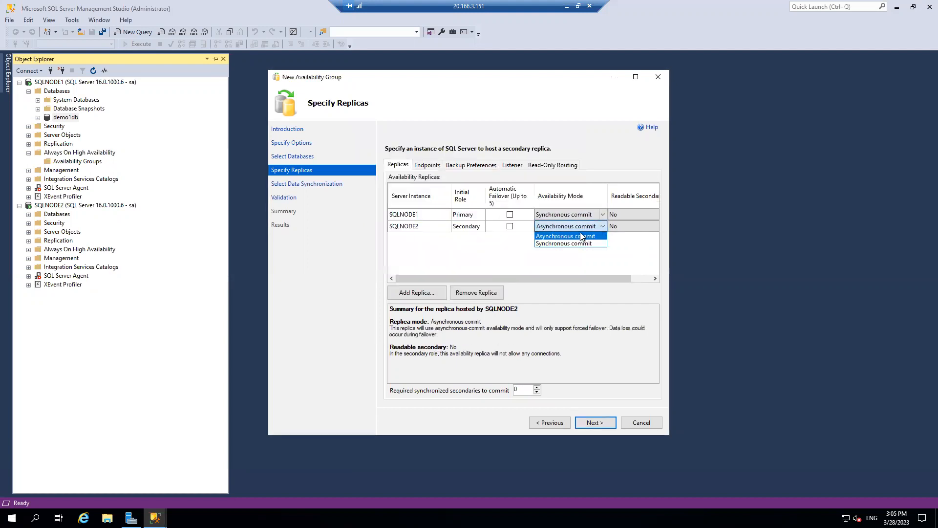
click(560, 242)
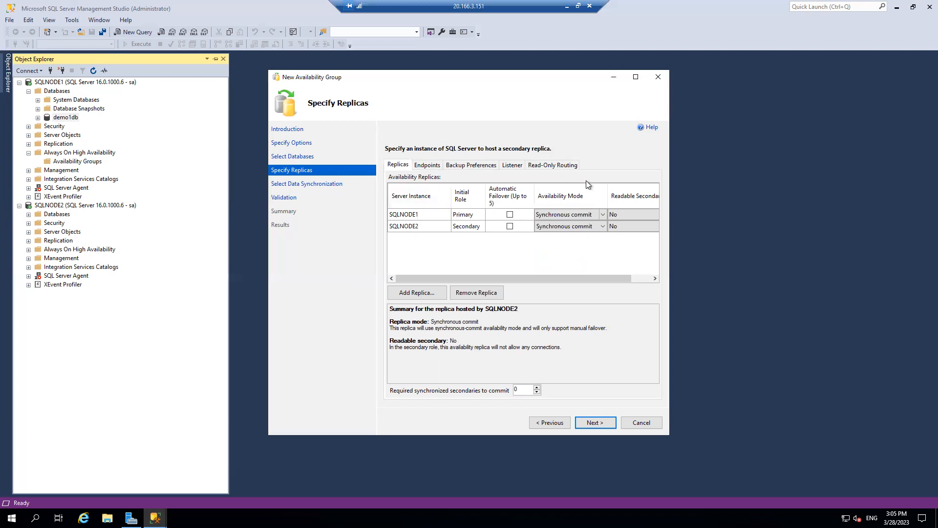
click(513, 168)
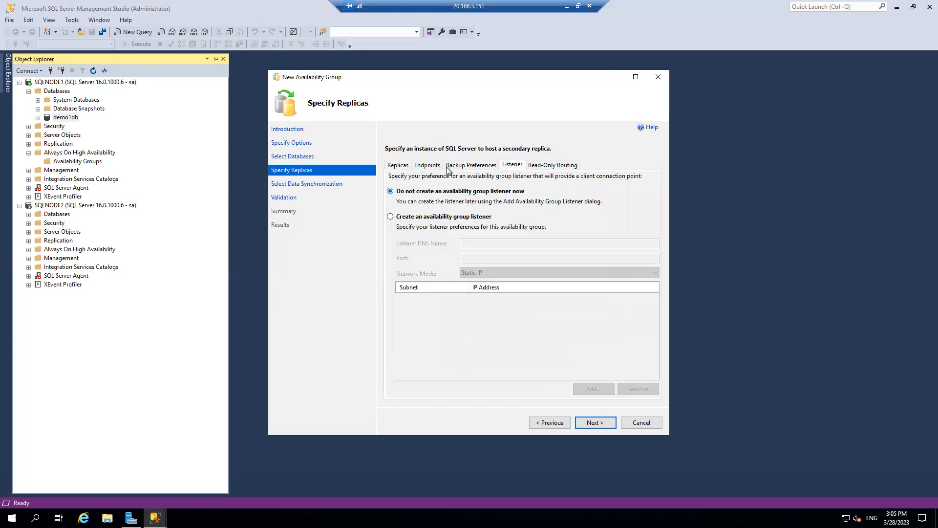
click(402, 168)
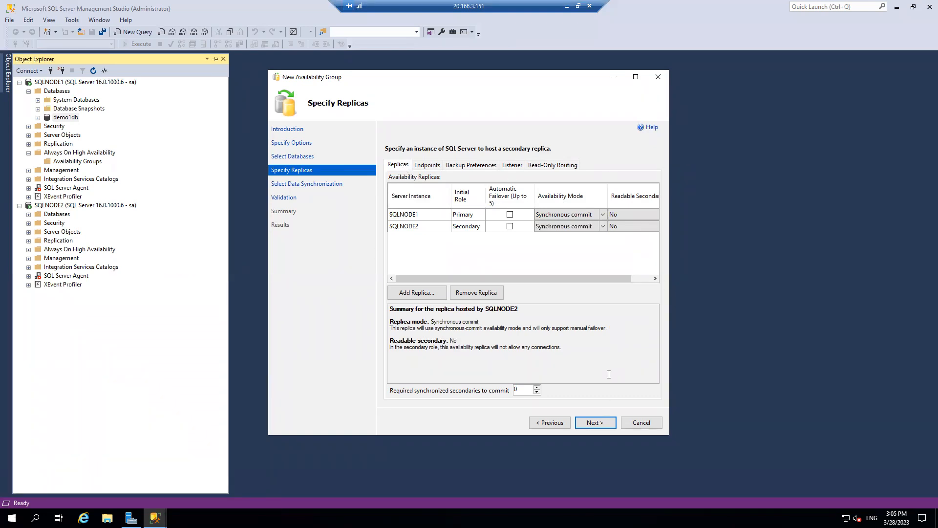
- Validate the availability group with automatic seeding and inspect the details of the listener configuration check
click(595, 422)
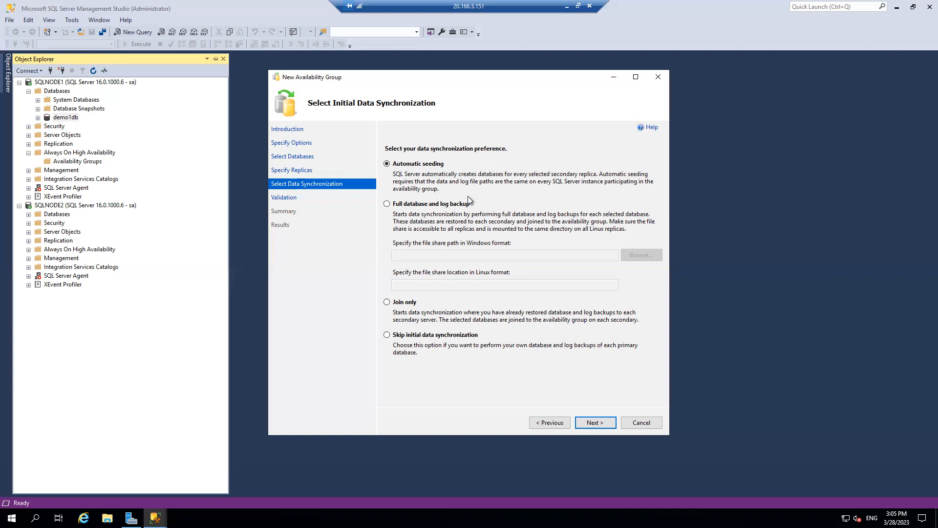
click(593, 422)
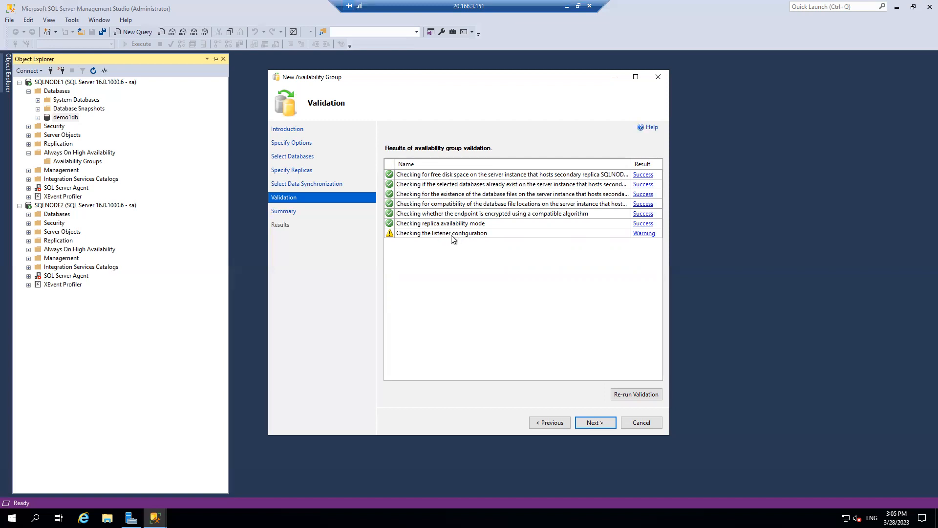
click(636, 235)
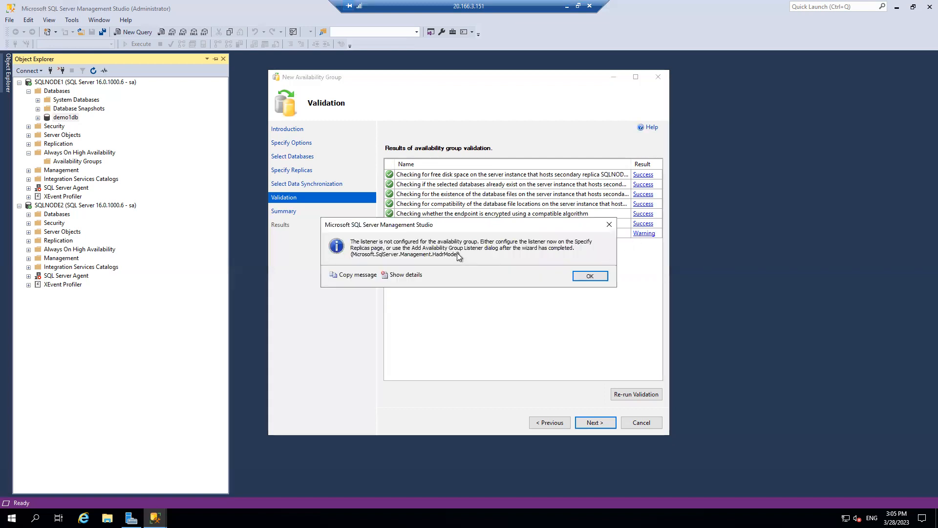
click(597, 276)
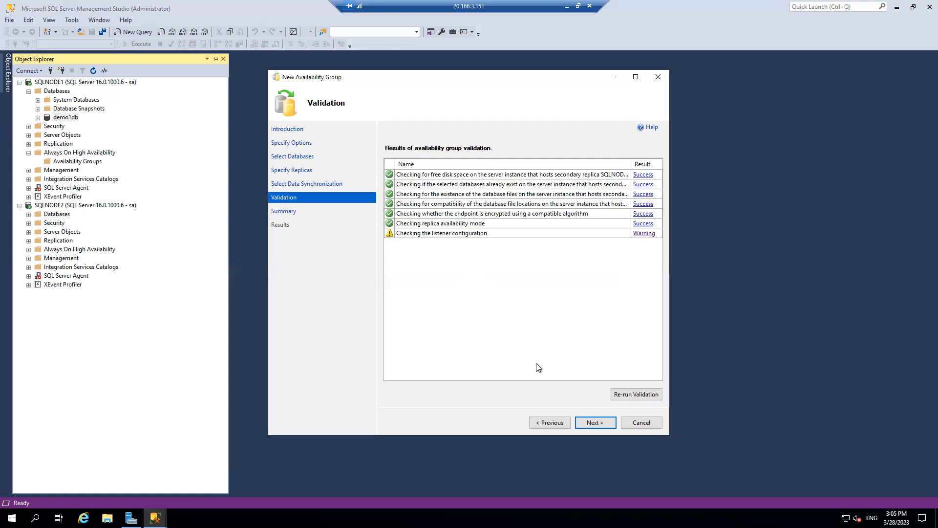
- Accept the summary to create the demoag availability group, review the results and close the wizard
click(590, 426)
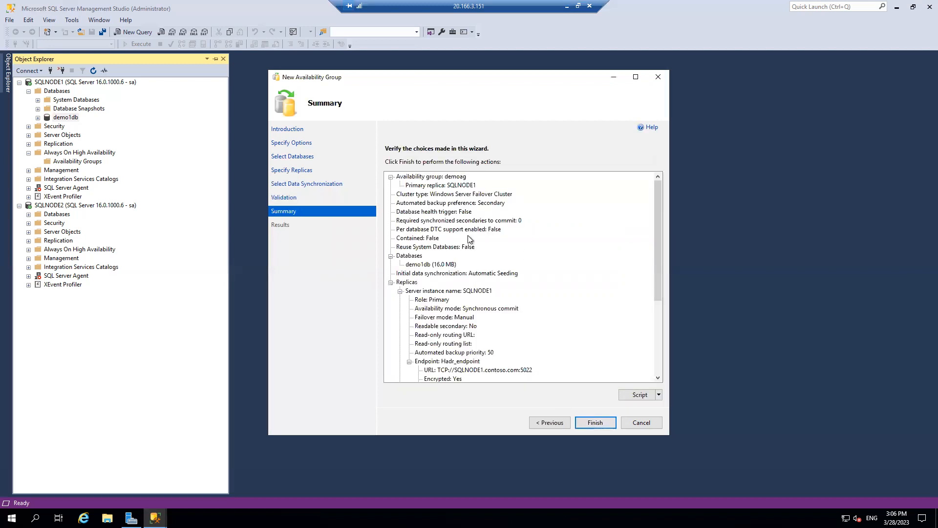
click(609, 424)
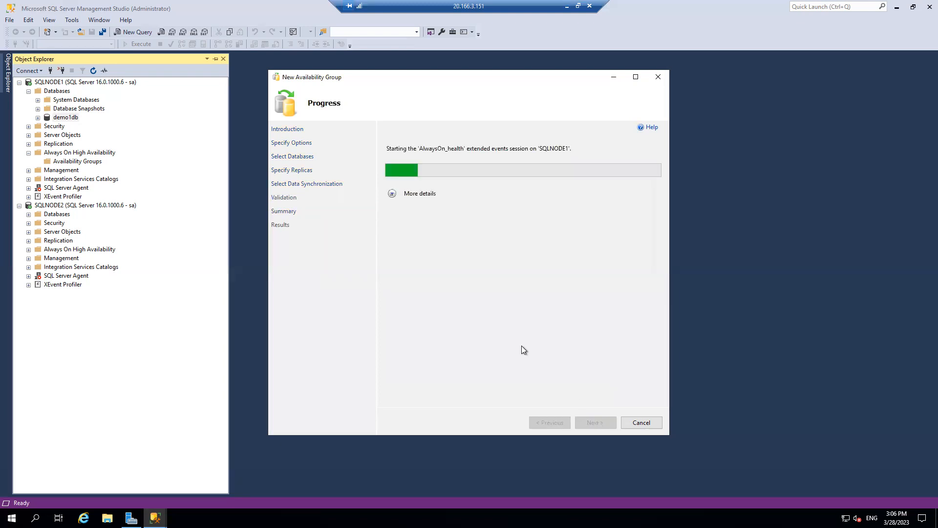
click(392, 194)
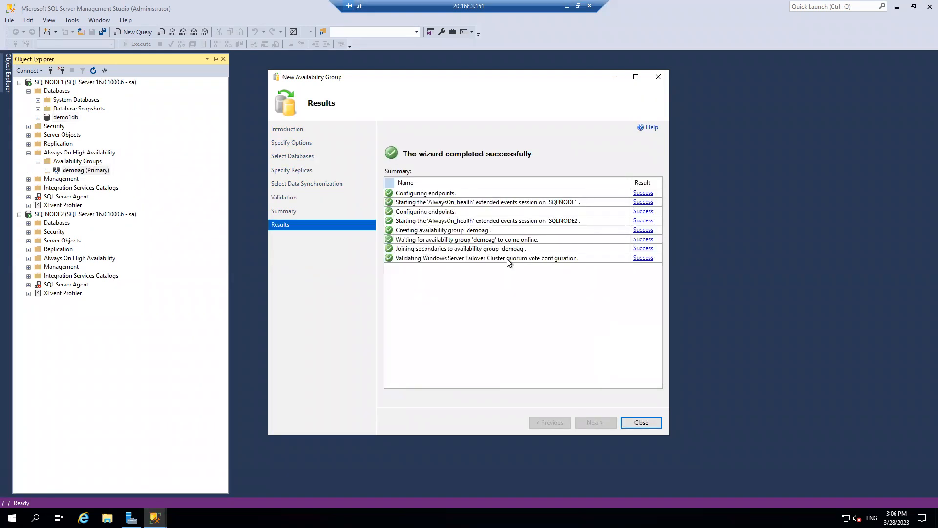
click(638, 426)
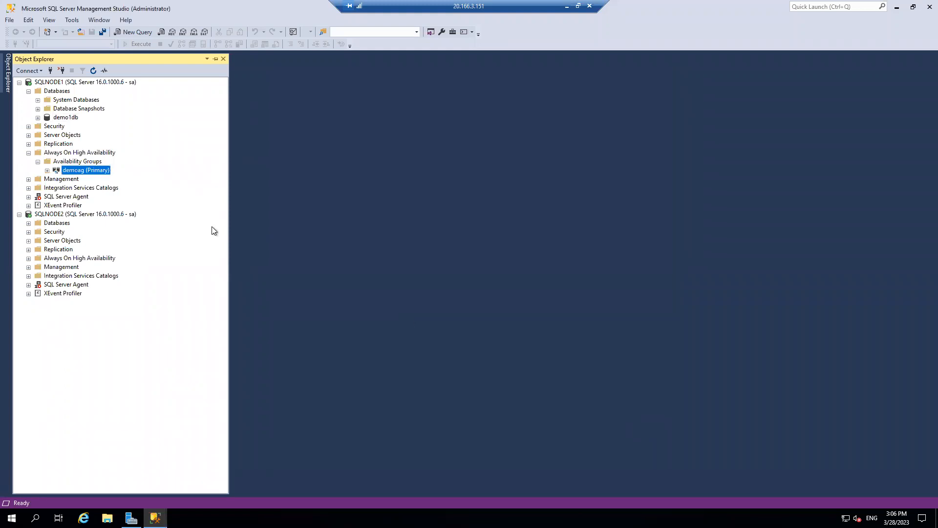
- Show the dashboard of the demoag availability group and widen the replica Name column to read the full server names
right_click(90, 171)
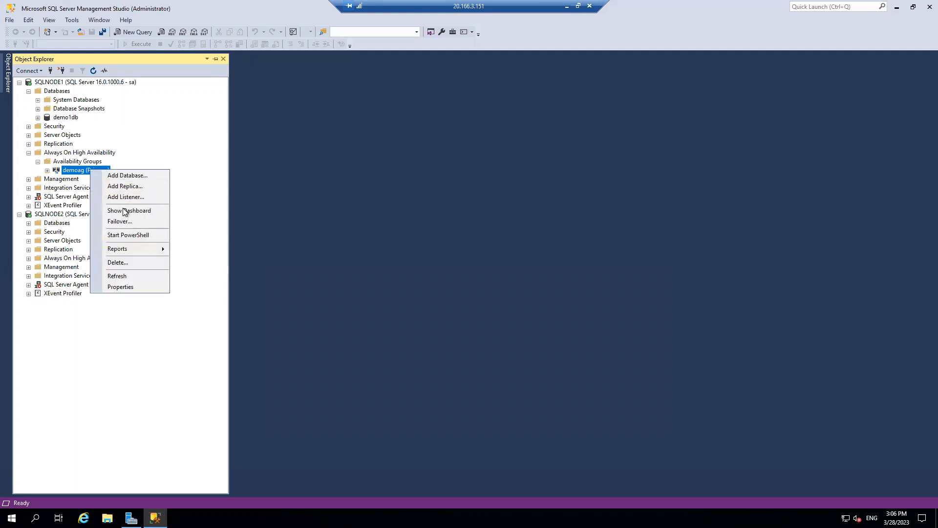
click(123, 211)
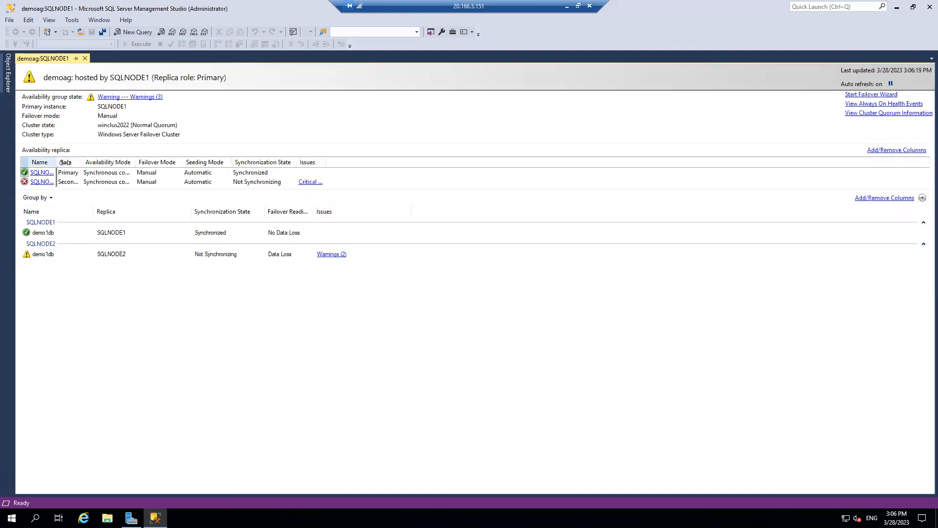
drag(120, 172, 120, 172)
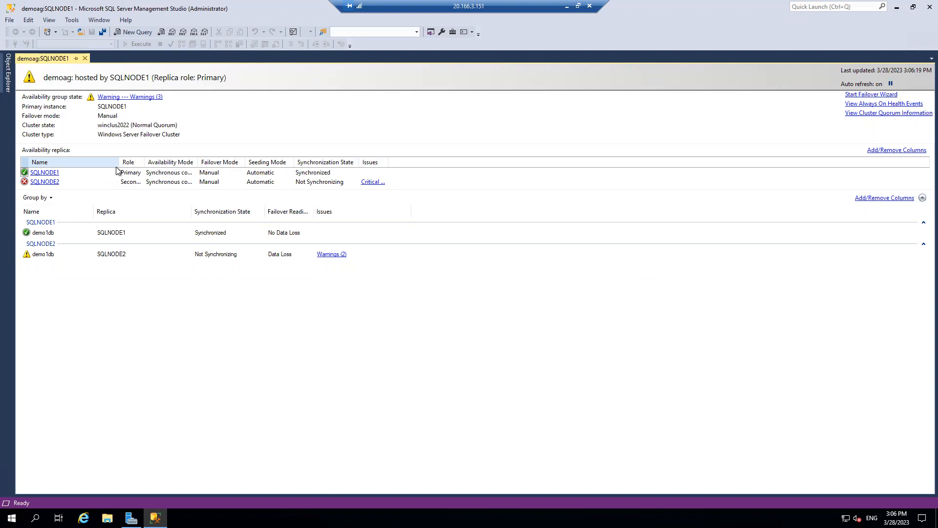
- Expand and refresh the Databases folder of SQLNODE2 to check for the demo1db database
click(8, 78)
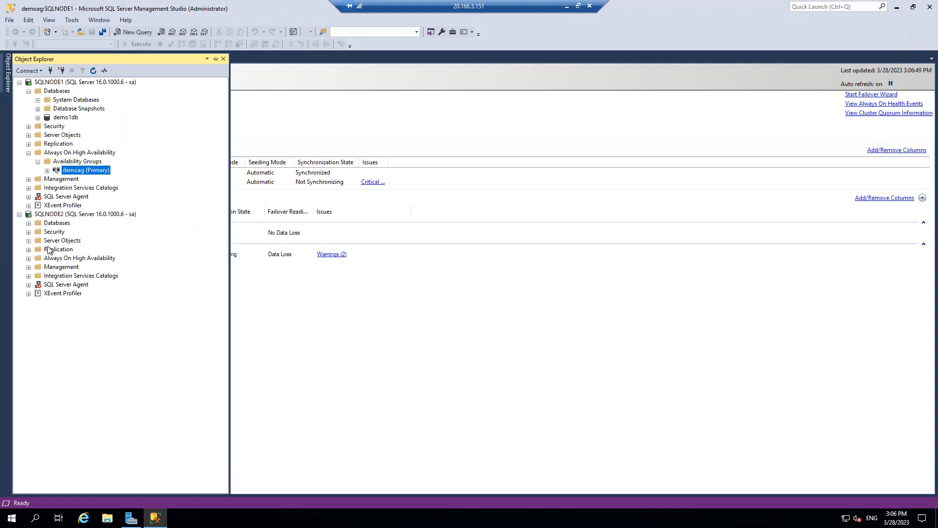
click(29, 223)
right_click(63, 224)
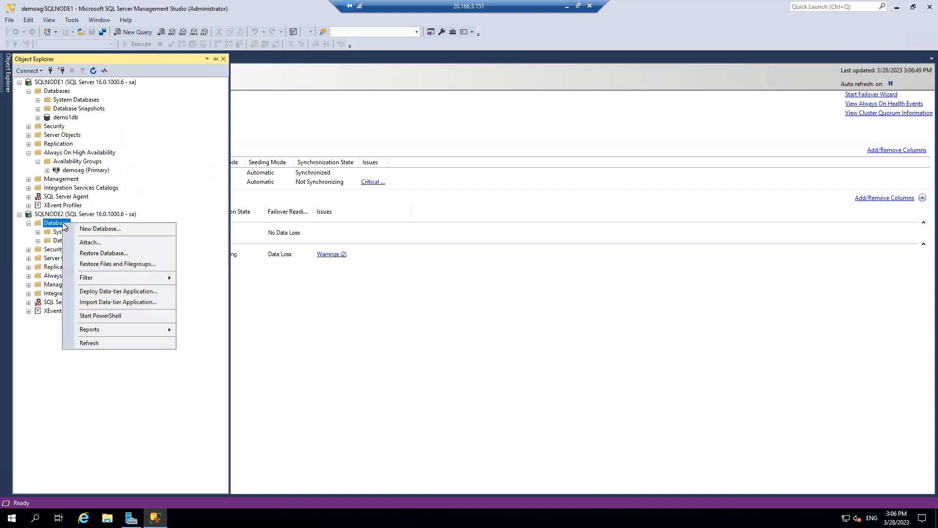
click(104, 343)
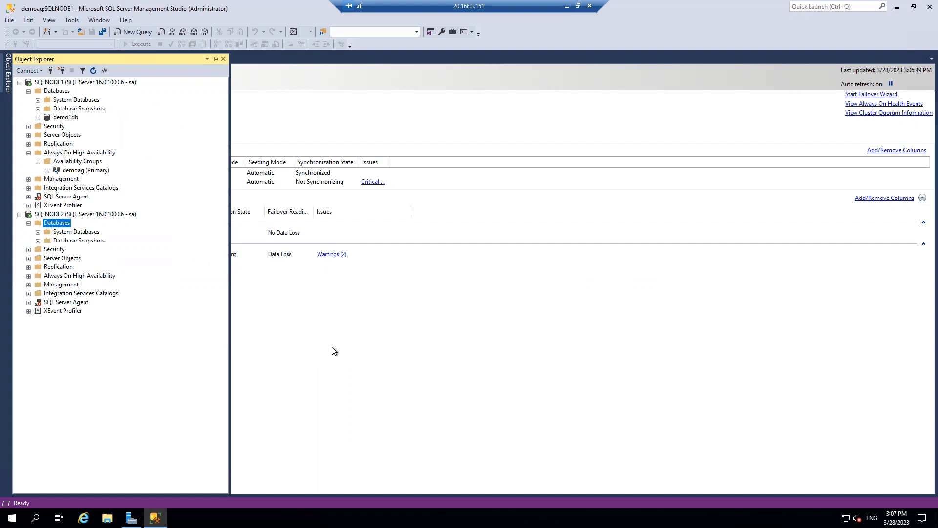
- Expand demoag on SQLNODE1 to examine its availability replicas and availability databases
click(48, 170)
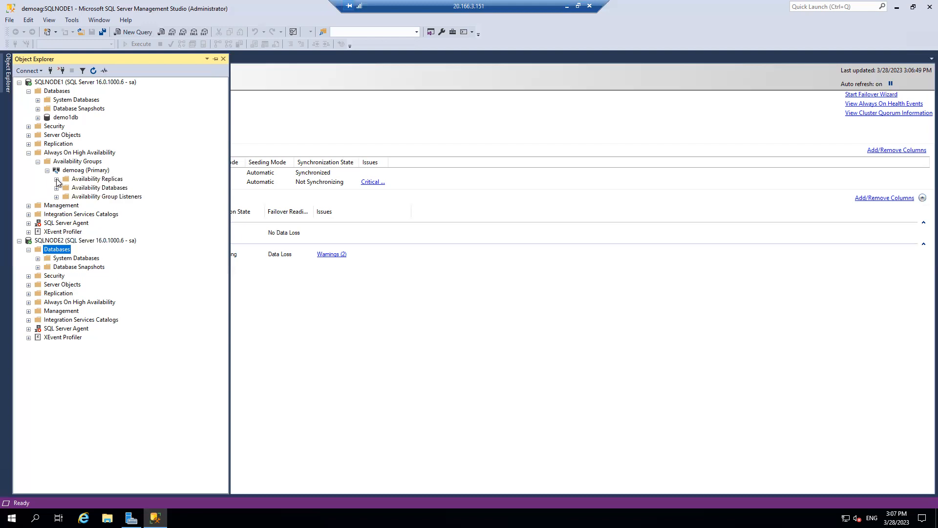
click(57, 179)
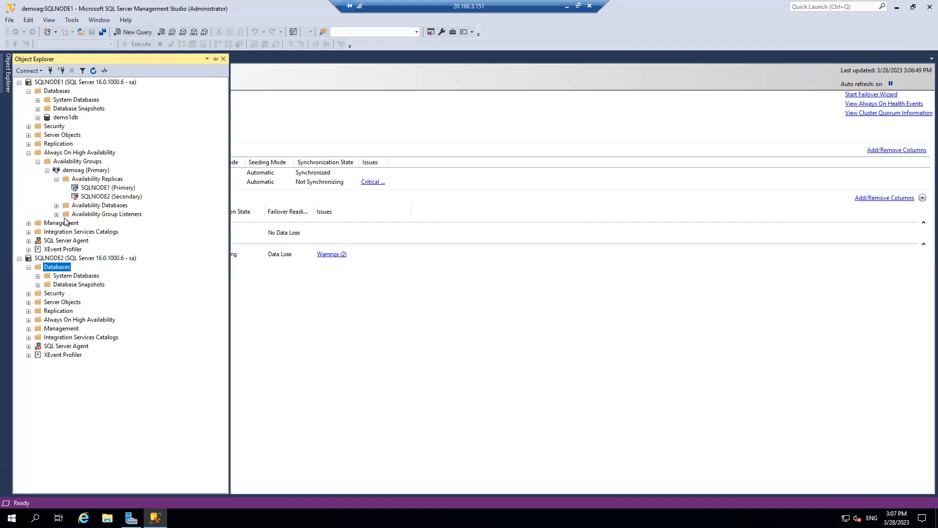
click(57, 206)
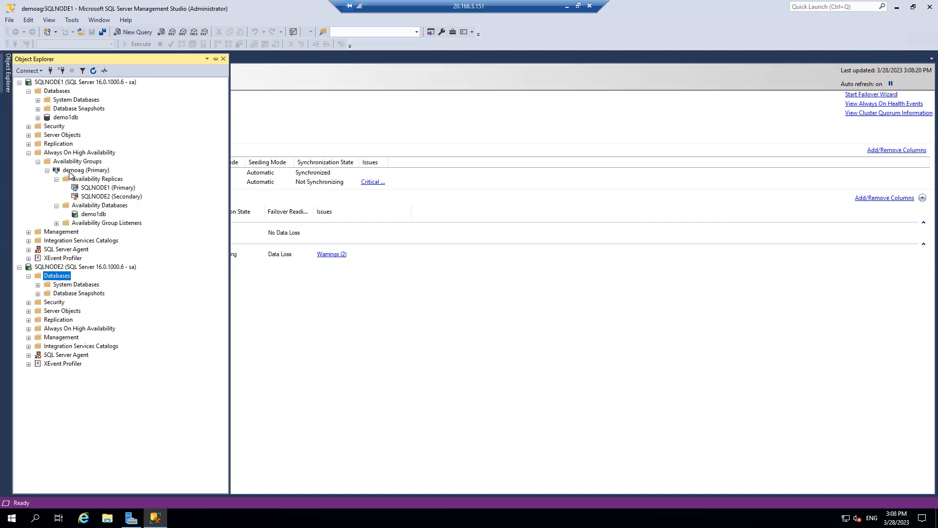
- Expand Always On High Availability on SQLNODE2 down to demoag's availability databases to examine demo1db
click(29, 329)
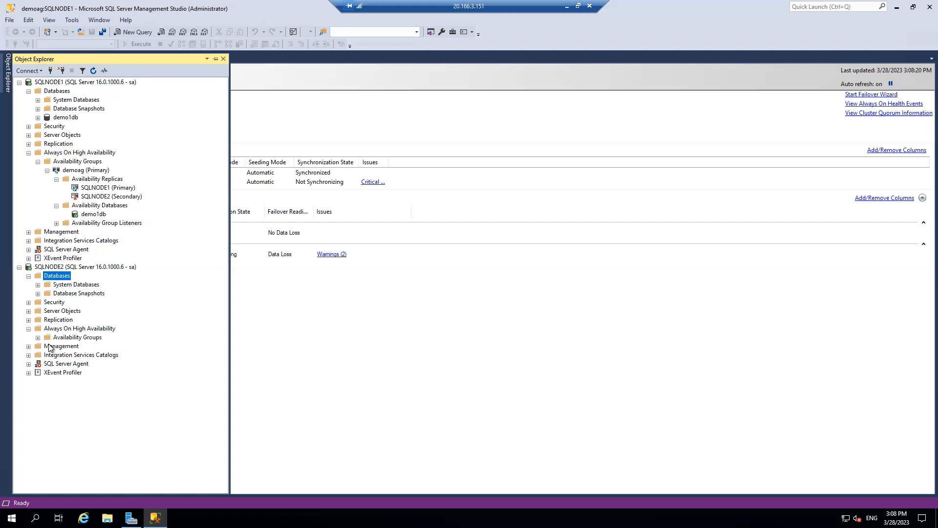
click(38, 337)
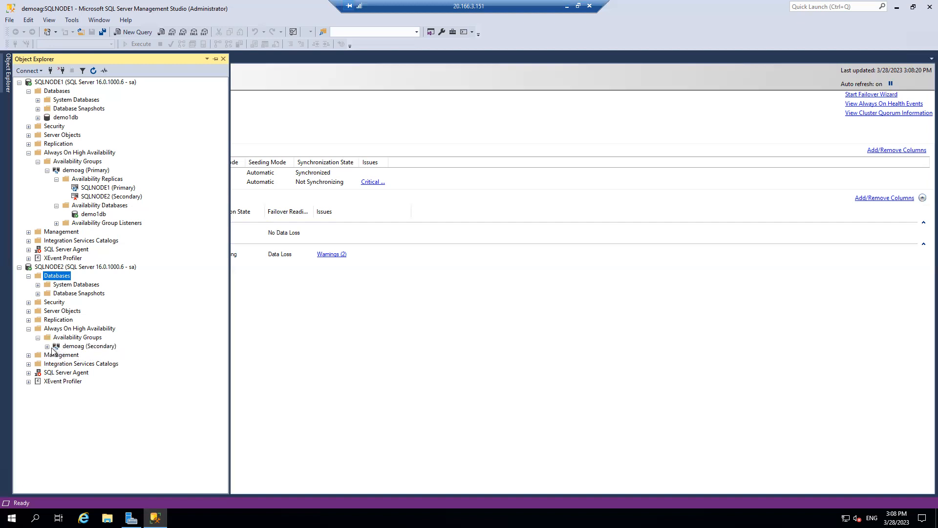
click(47, 346)
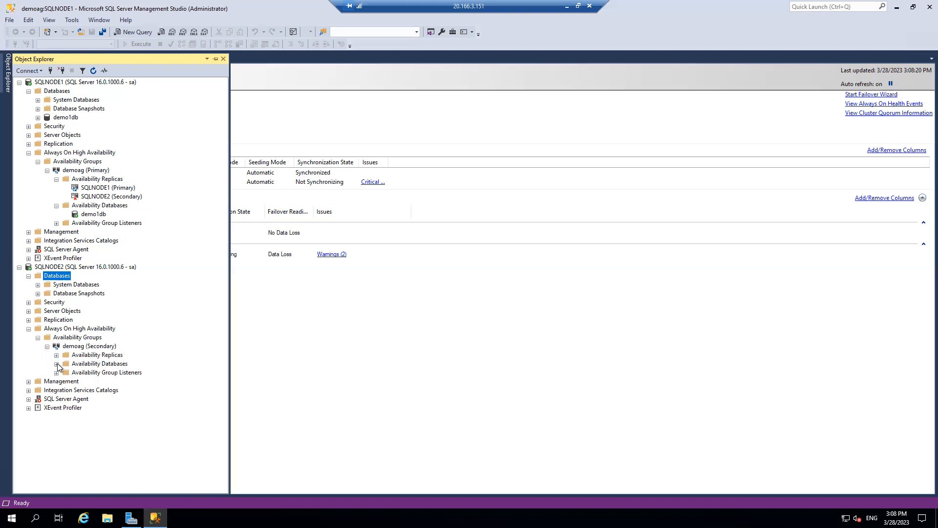
click(57, 363)
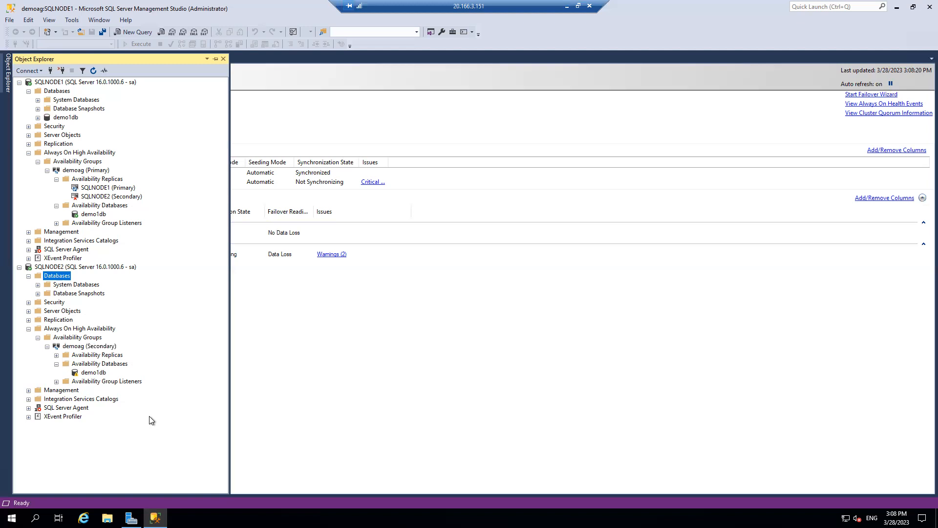
- Grant the sysadmin server role to the NT AUTHORITY\SYSTEM login on SQLNODE1, then collapse its Security folder
click(28, 126)
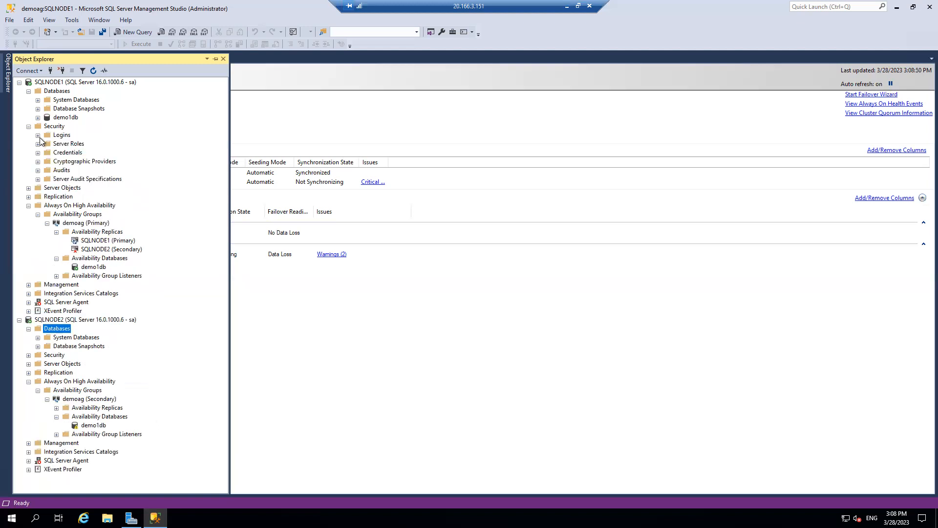
double_click(100, 179)
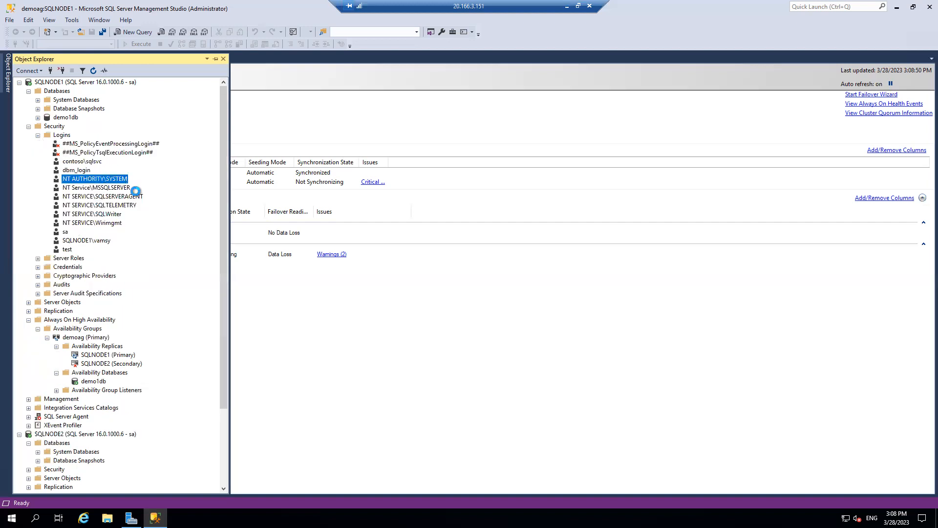
click(324, 127)
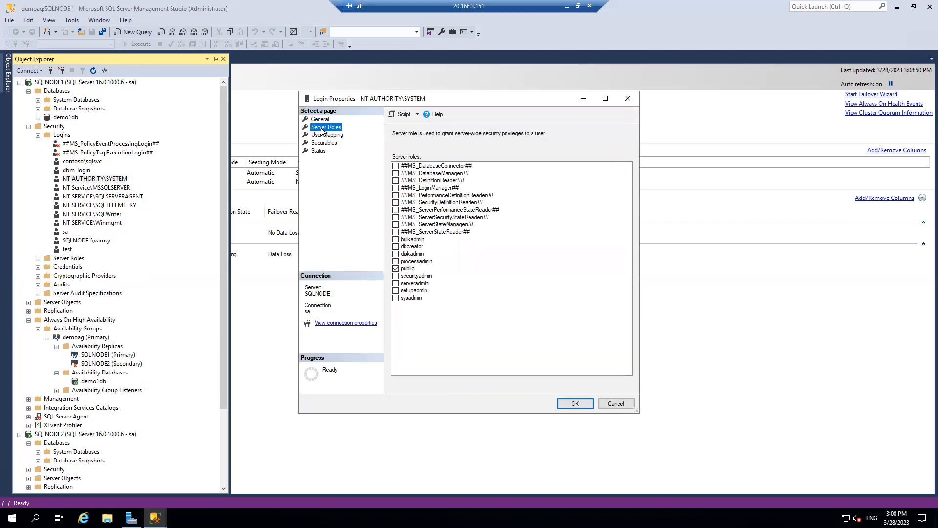
click(395, 298)
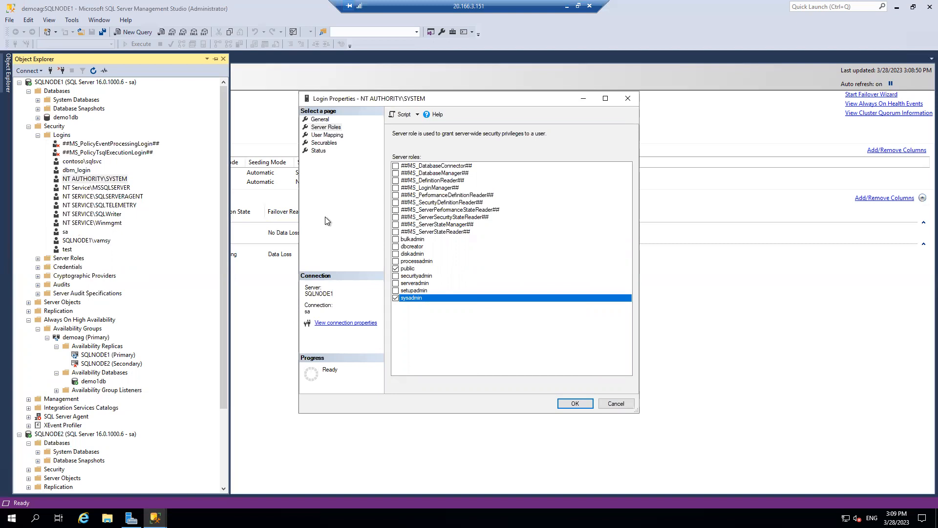
click(575, 403)
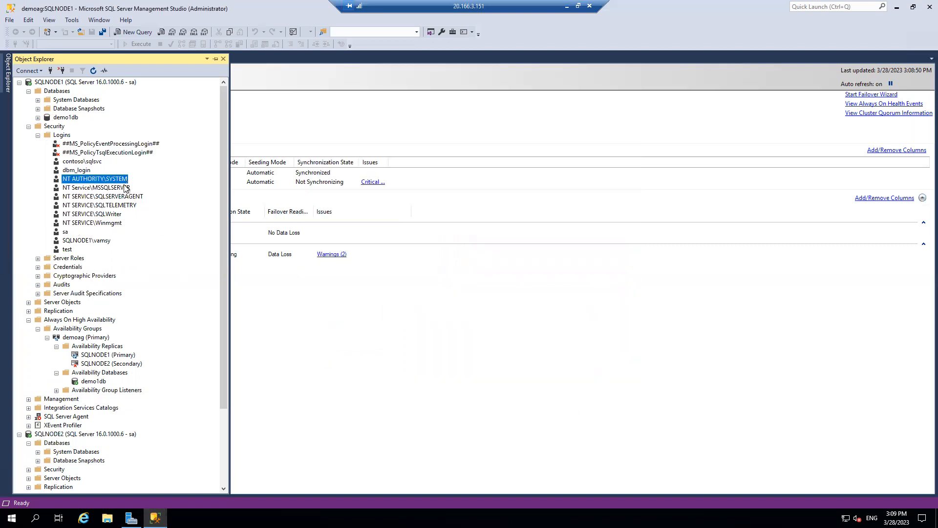
click(28, 127)
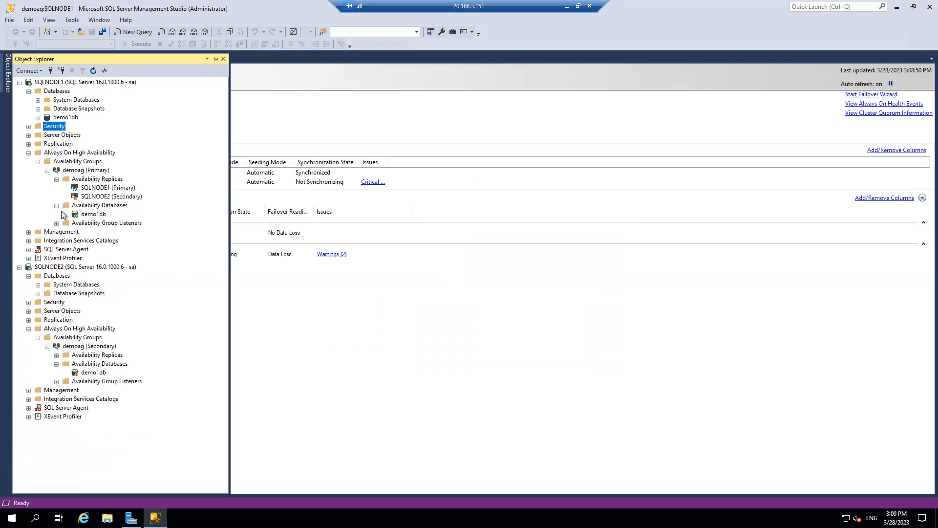
- Grant the sysadmin server role to the NT AUTHORITY\SYSTEM login on SQLNODE2 and collapse that server's Security folder
click(28, 302)
click(38, 310)
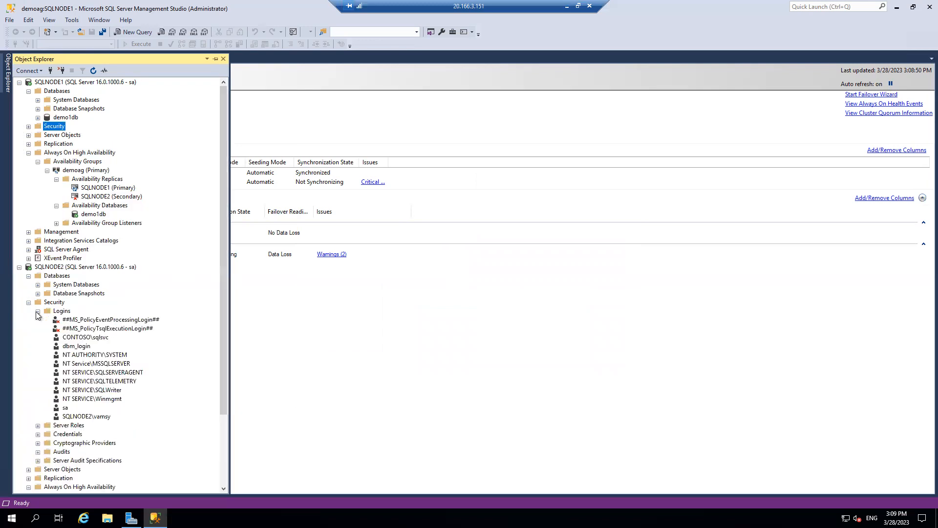
double_click(95, 355)
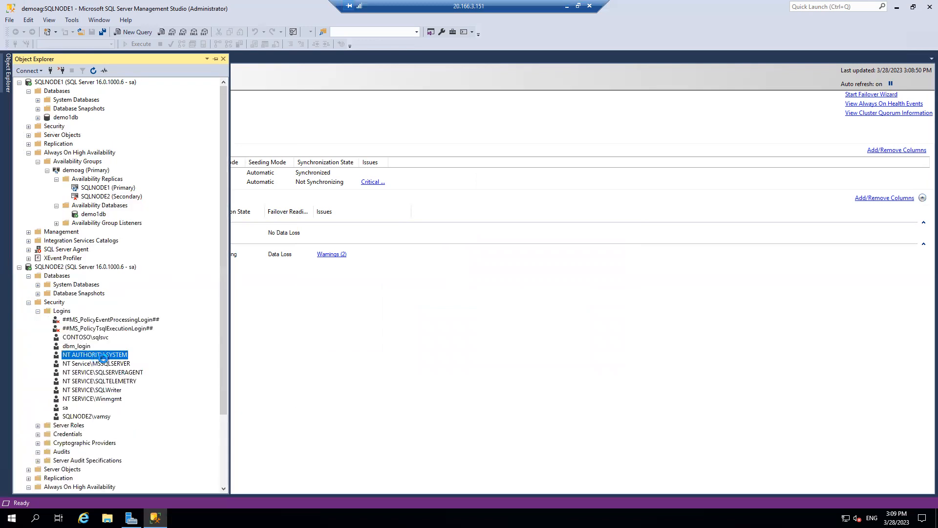
click(326, 127)
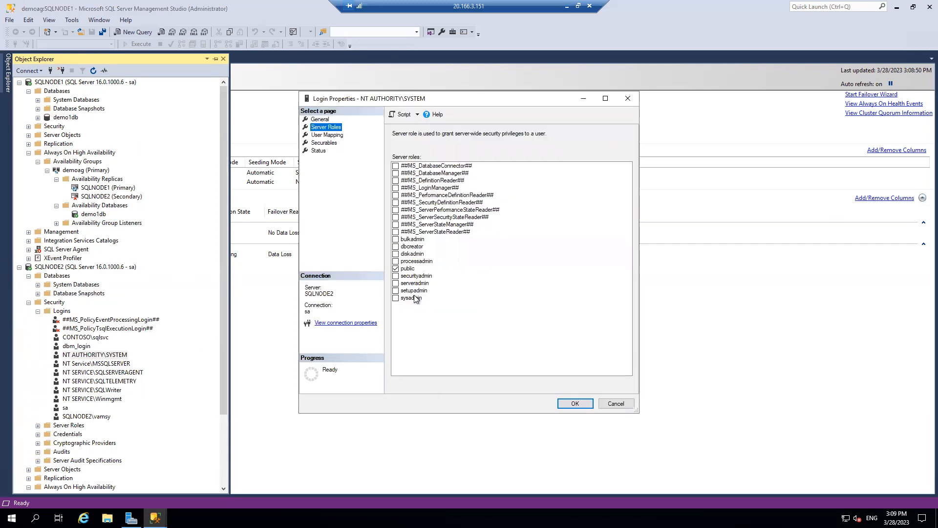
click(396, 297)
click(575, 404)
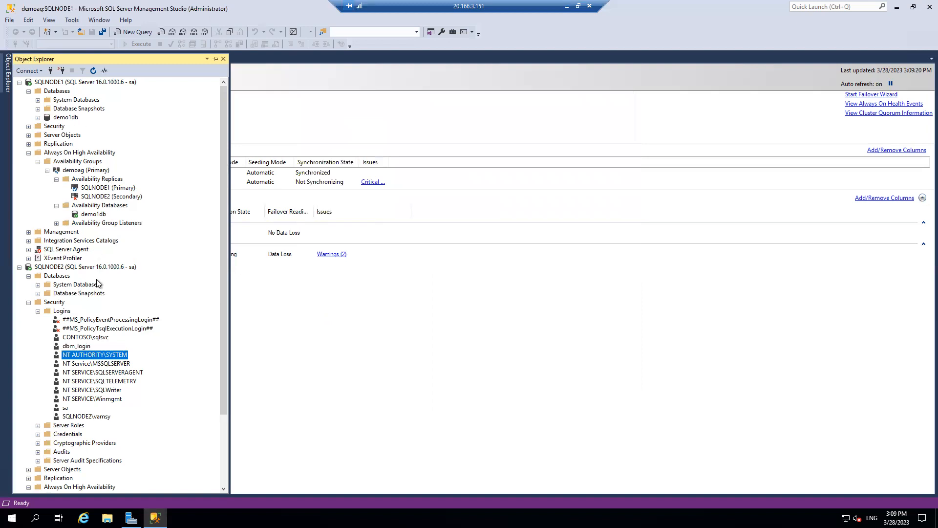
click(28, 302)
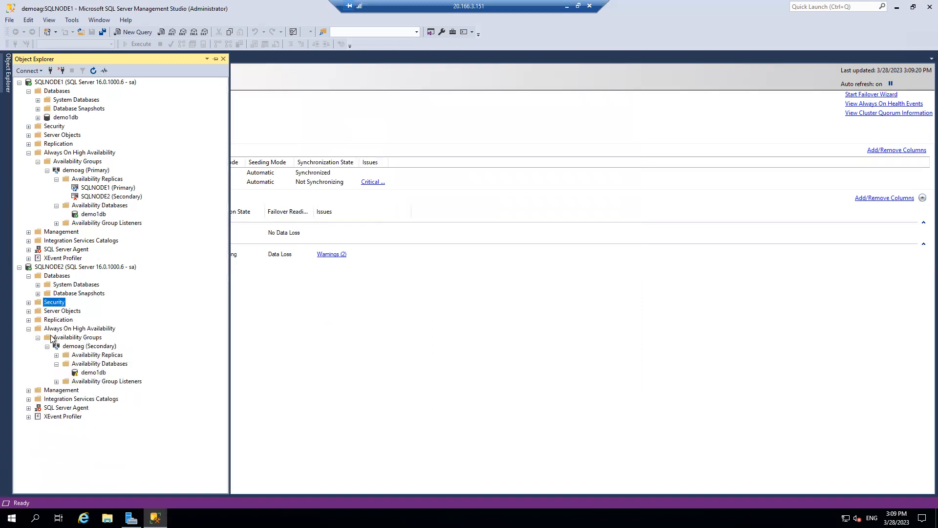
- Start joining the demo1db availability database on SQLNODE2 to the demoag availability group
right_click(101, 373)
click(122, 380)
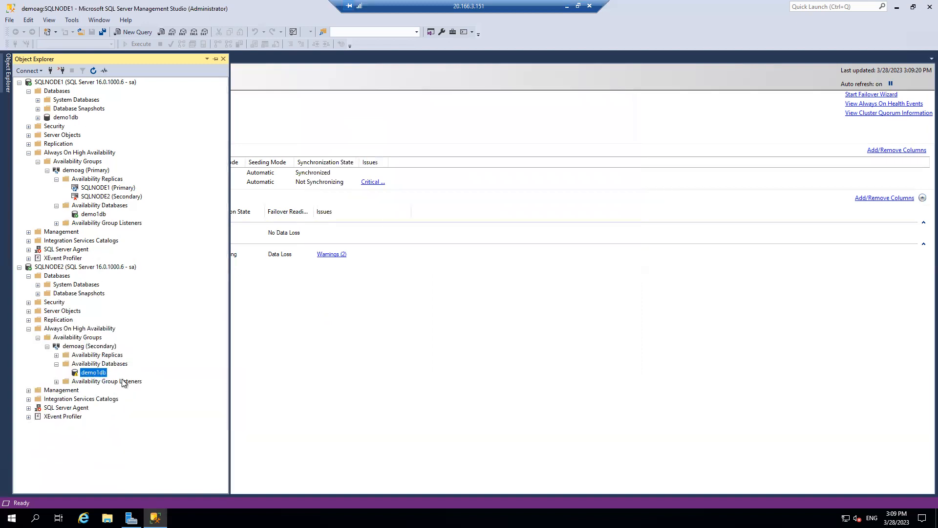
click(552, 373)
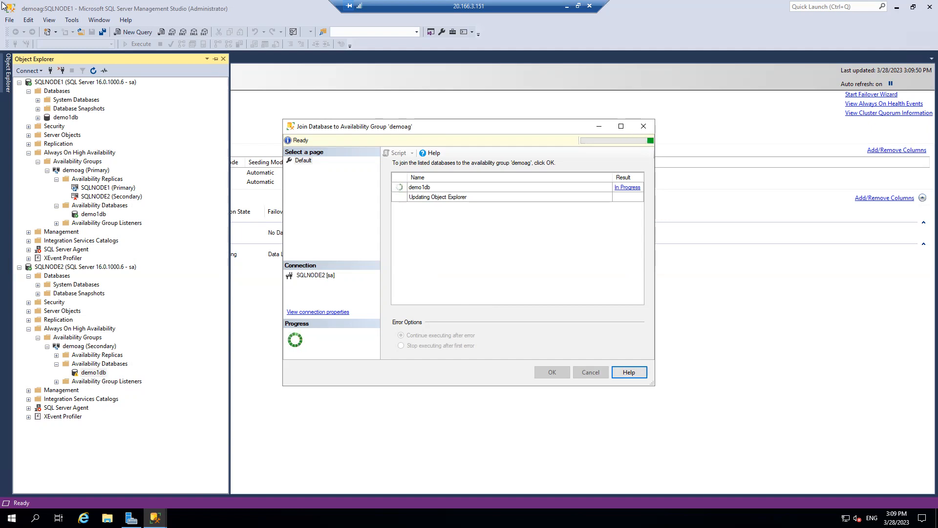
- Open SQL Server Configuration Manager by running sqlservermanager16.msc, and minimize its window
key(super+r)
text(sql)
key(Down)
key(Down)
key(Down)
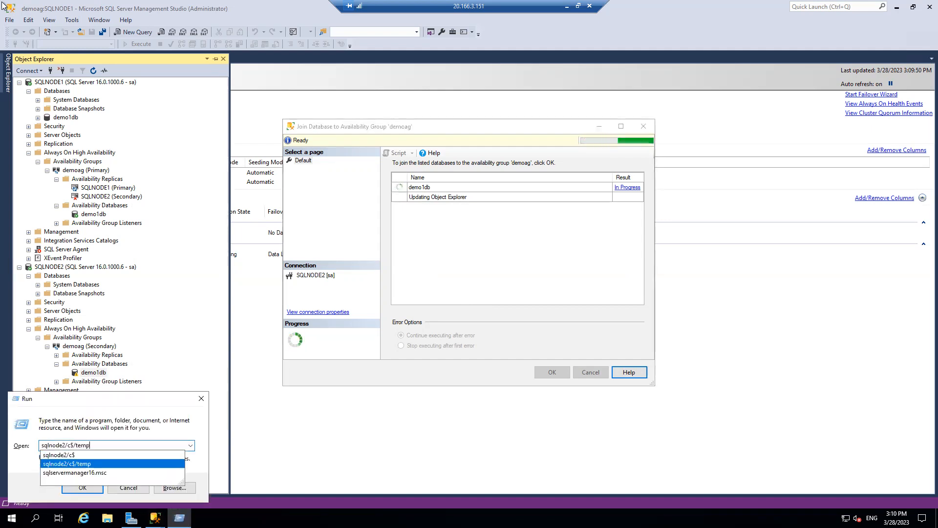
key(Return)
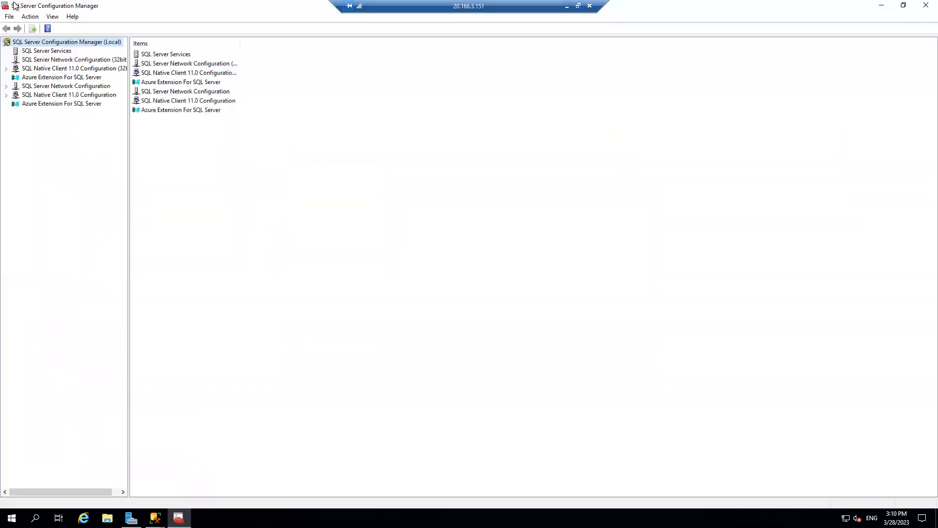
click(882, 6)
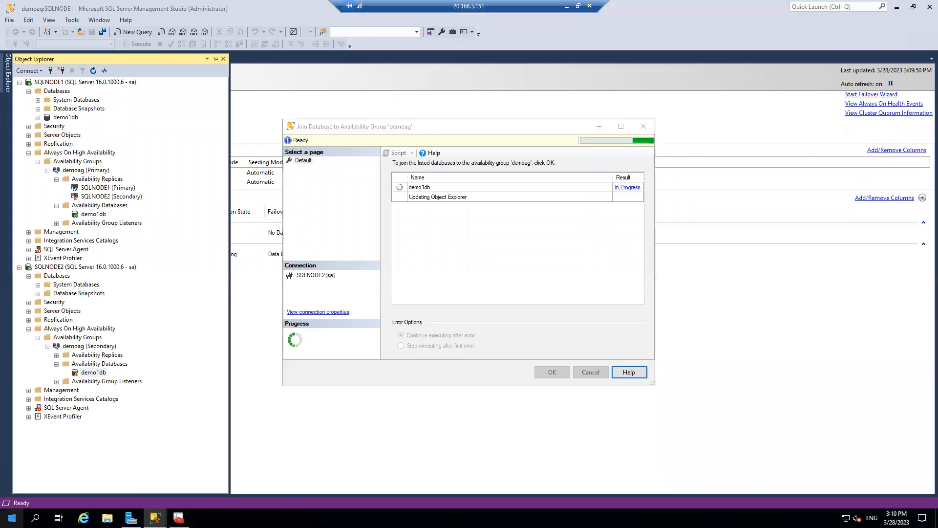
- Open Windows PowerShell as administrator and test the connection to SQLNODE2 with tnc -ComputerName SQLNODE2 -port 1433
right_click(11, 517)
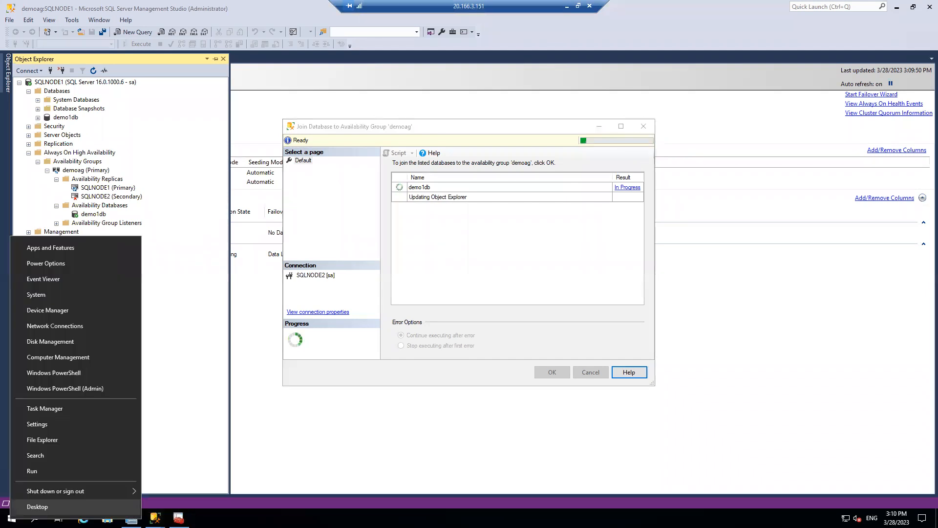
click(61, 389)
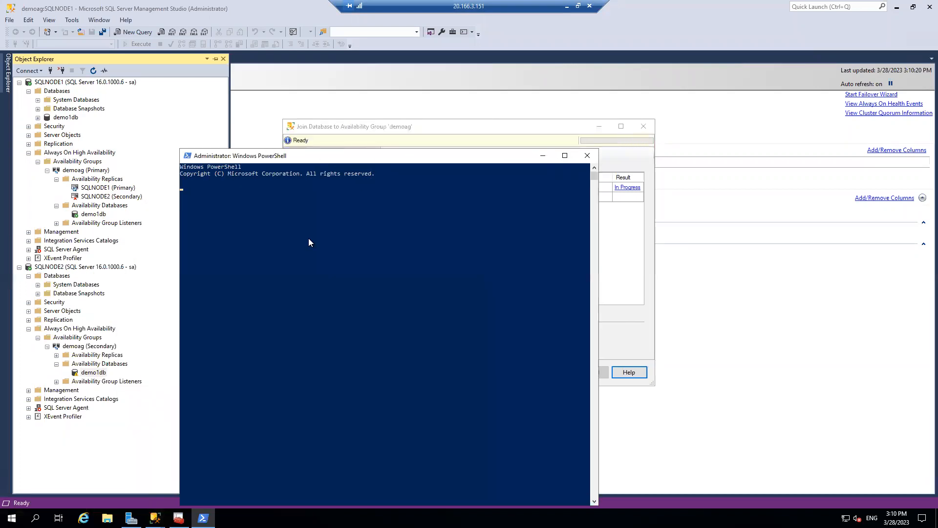
text(tnc -cp)
key(BackSpace)
text(om)
key(Tab)
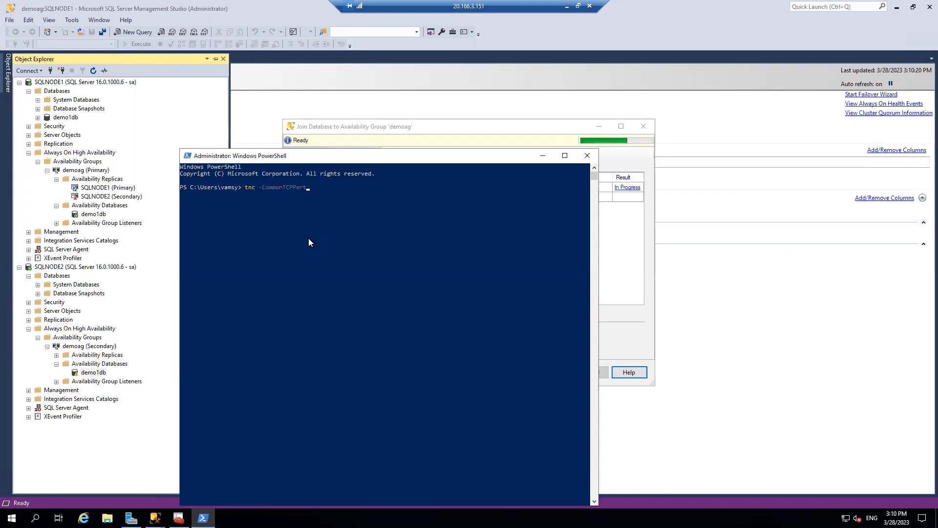
key(Tab)
text(SQLM)
key(BackSpace)
text(NODE2 -pp)
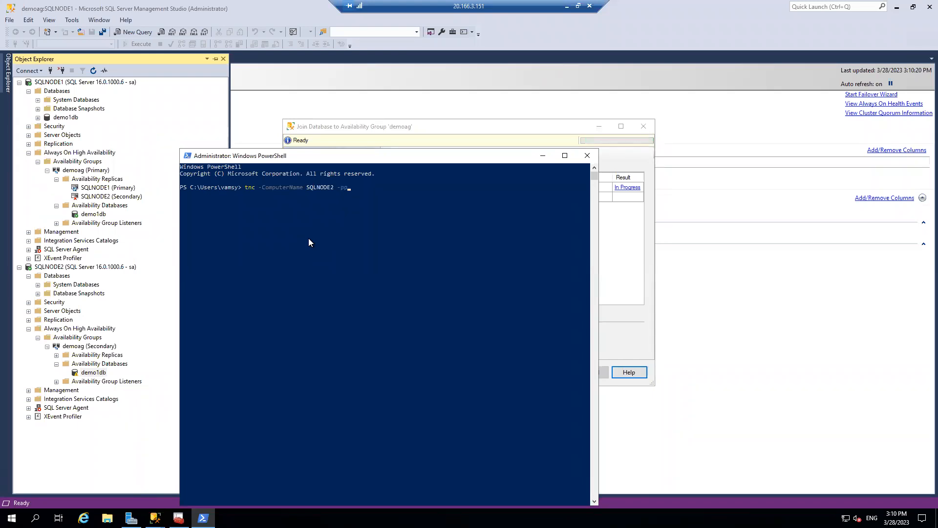
key(BackSpace)
text(ort 1433)
key(Return)
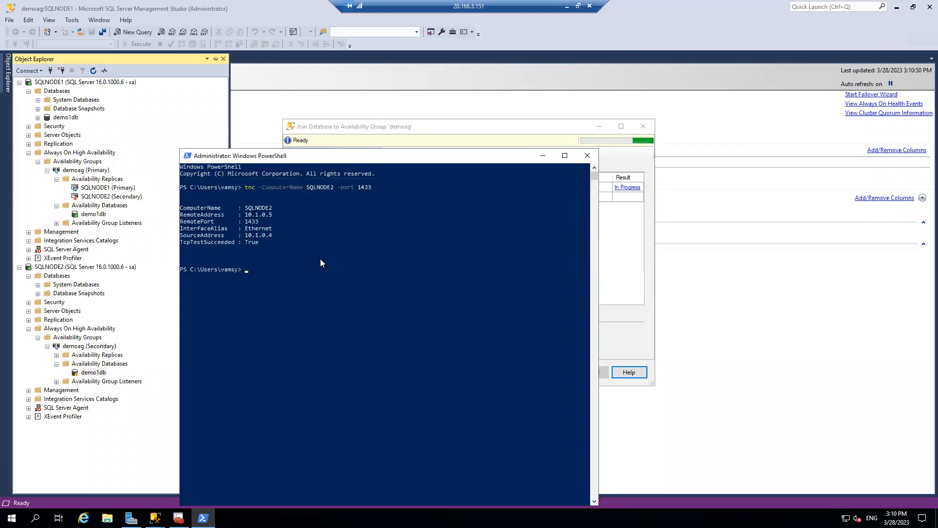
- Test the connection to SQLNODE2 on the endpoint port with tnc -ComputerName SQLNODE2 -port 5022
key(Up)
key(BackSpace)
key(BackSpace)
key(BackSpace)
key(BackSpace)
text(5022)
key(Return)
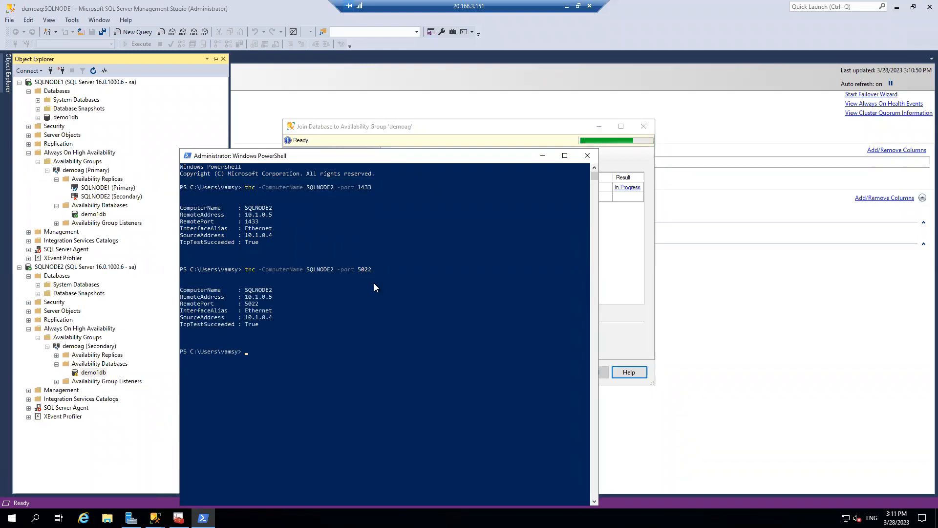
- Switch to the SQLNODE2 remote session, open Windows PowerShell as administrator, and run tnc SQLNODE1 -port 1433
click(567, 7)
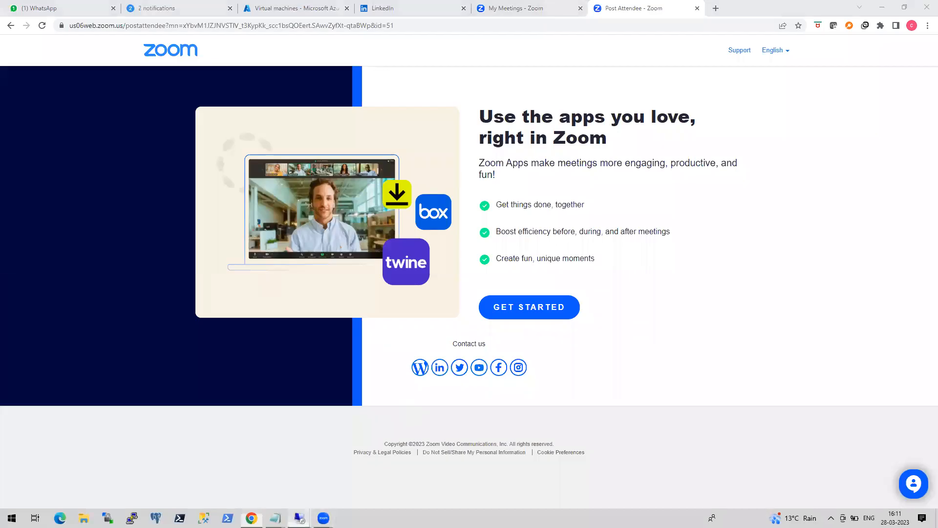
mouse_move(275, 518)
click(330, 472)
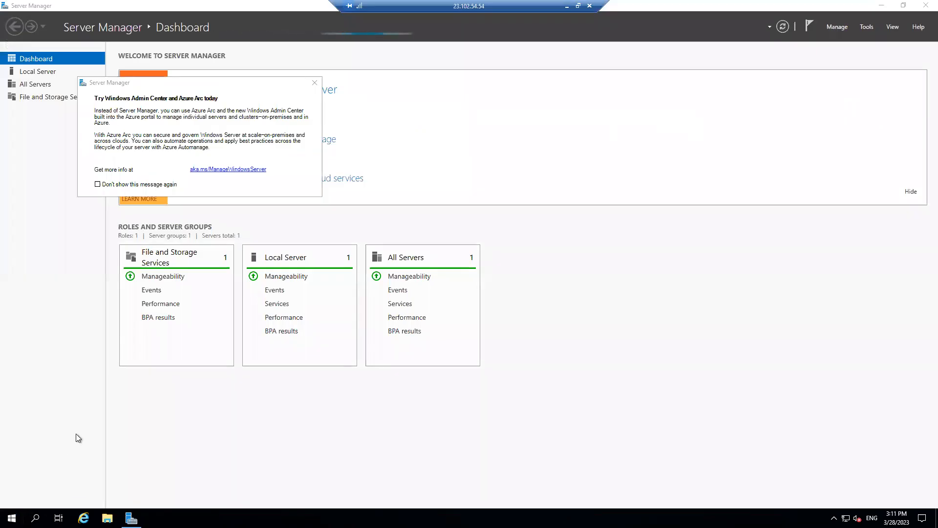
right_click(12, 518)
click(72, 387)
text(tnc SQLNO)
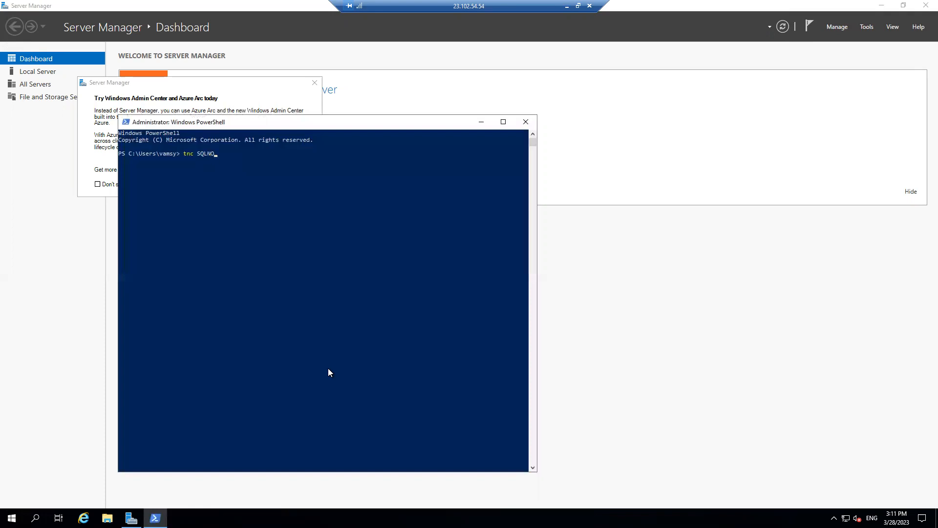
text(DE1 -port 1433)
key(Return)
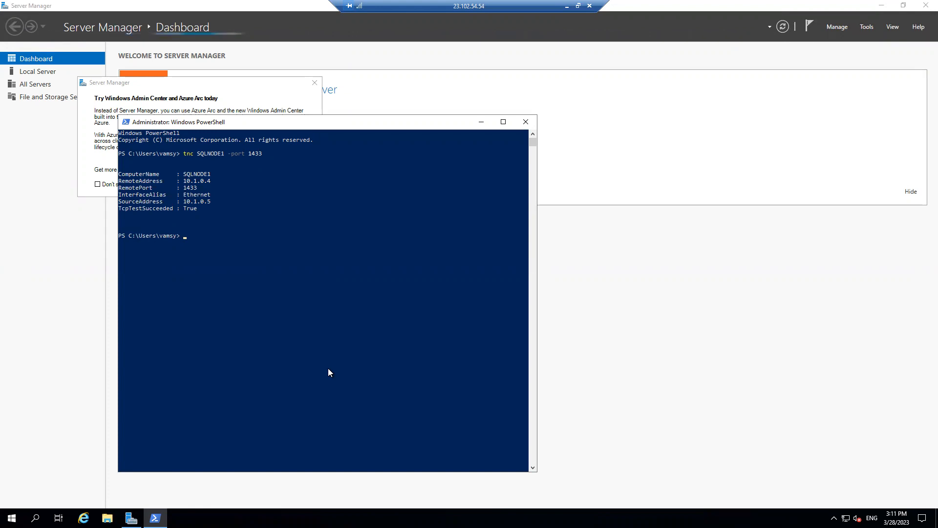
- Test the connection from SQLNODE2 to the endpoint port with tnc SQLNODE1 -port 5022
key(Up)
key(BackSpace)
key(BackSpace)
key(BackSpace)
key(BackSpace)
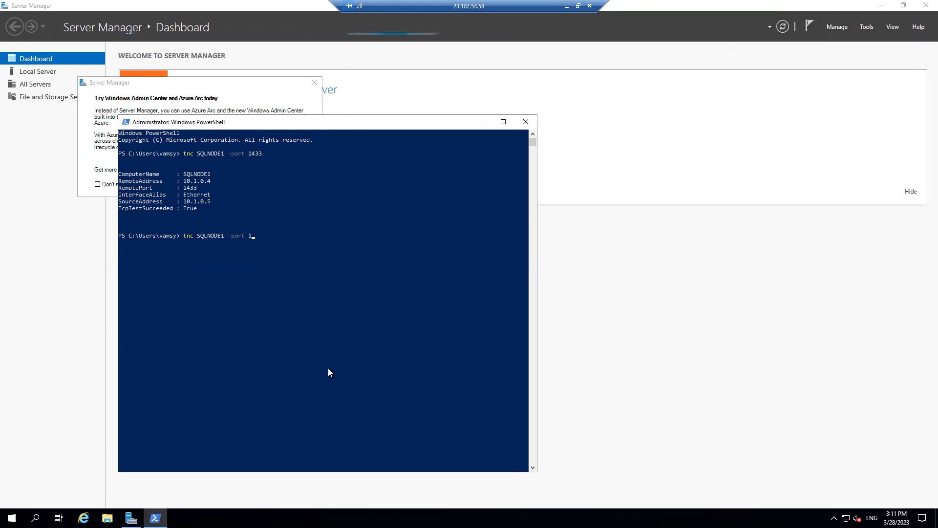
text(5022)
key(Return)
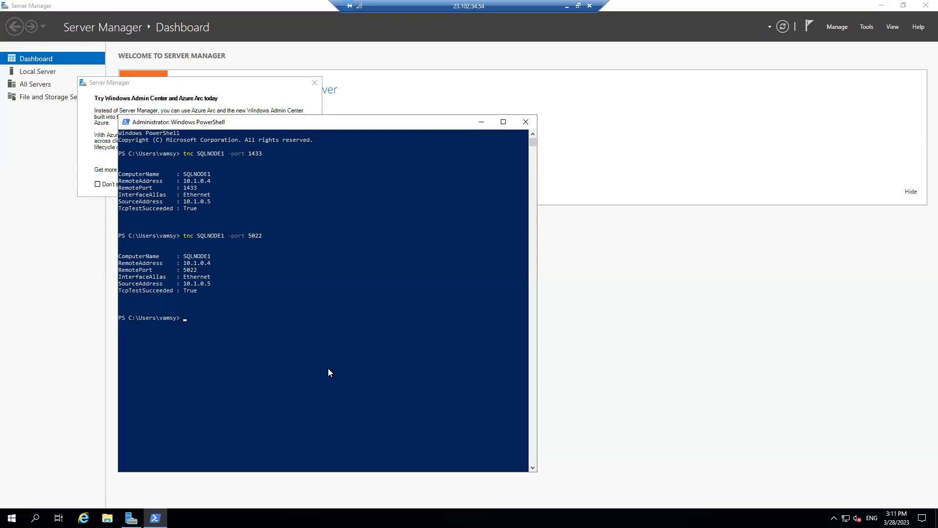
- Return to the SQLNODE1 remote session and show the full log-on accounts of its SQL Server services in SQL Server Configuration Manager
click(566, 6)
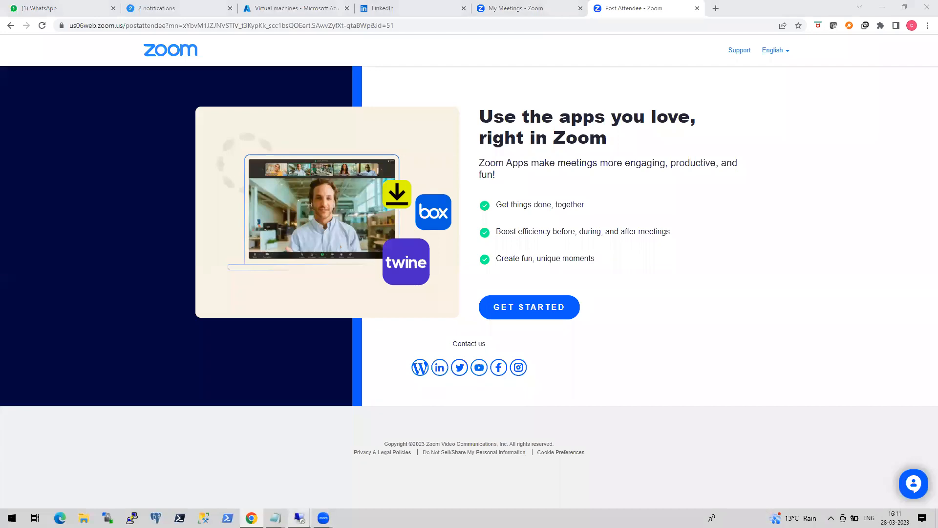
mouse_move(275, 517)
click(271, 486)
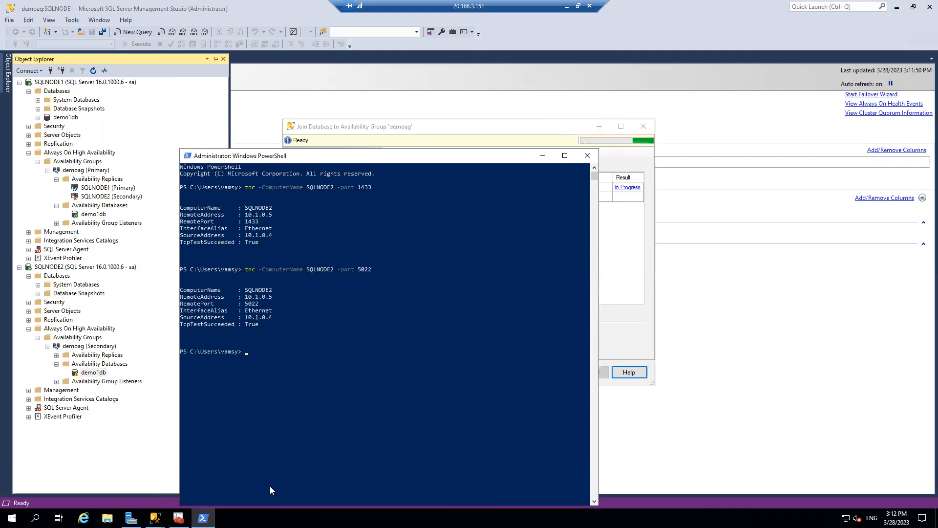
click(541, 156)
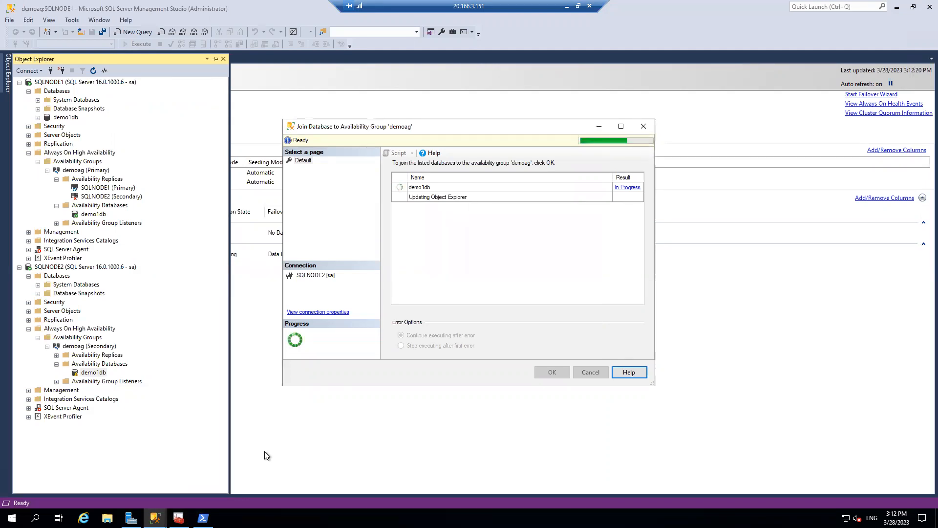
click(179, 517)
double_click(181, 55)
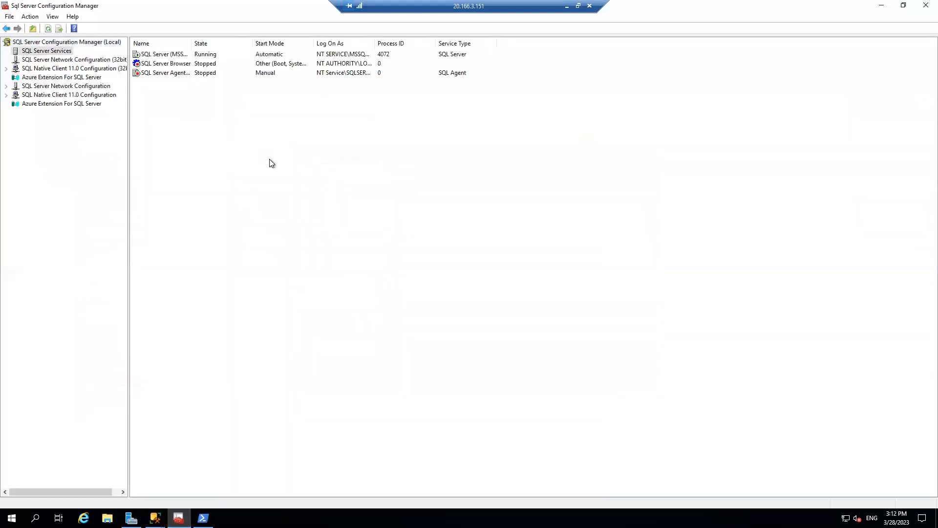
double_click(374, 43)
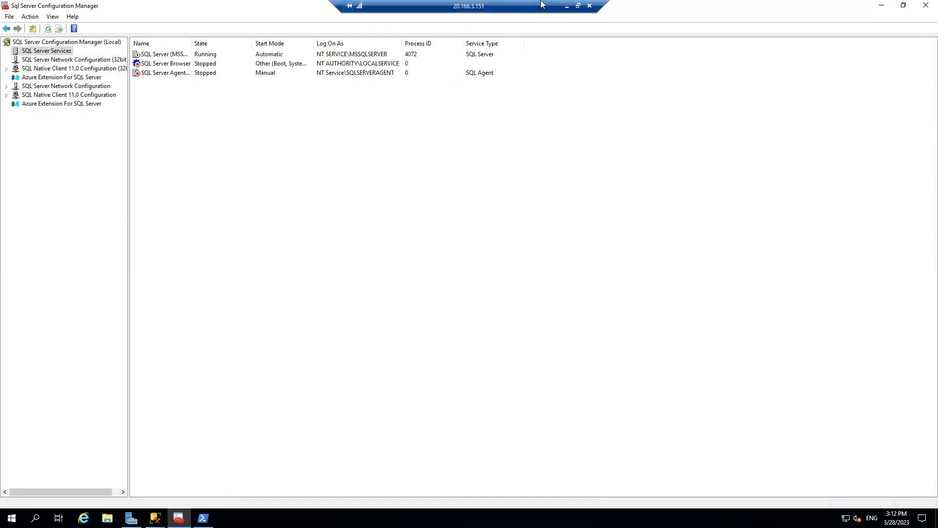
- In the SQLNODE2 remote session, run sqlservermanager16.msc and examine the log-on accounts of its SQL Server services
click(567, 6)
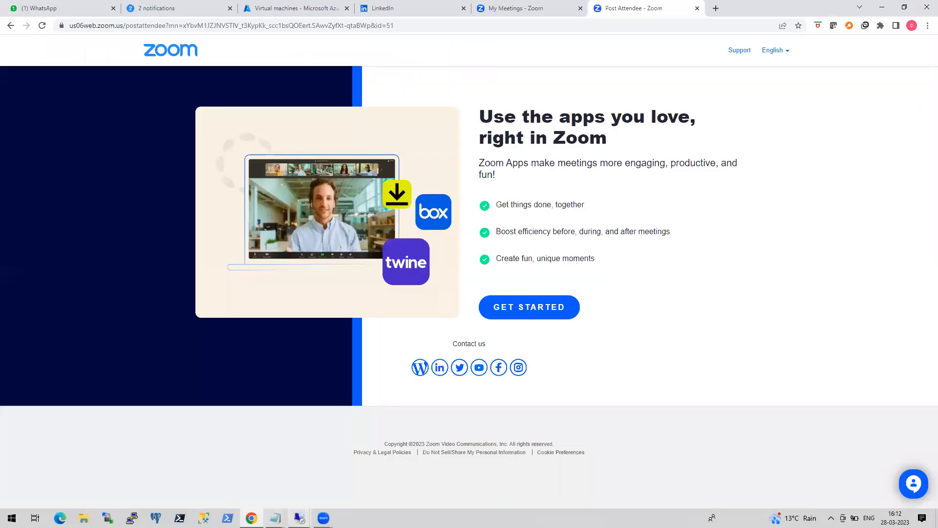
mouse_move(299, 517)
click(350, 478)
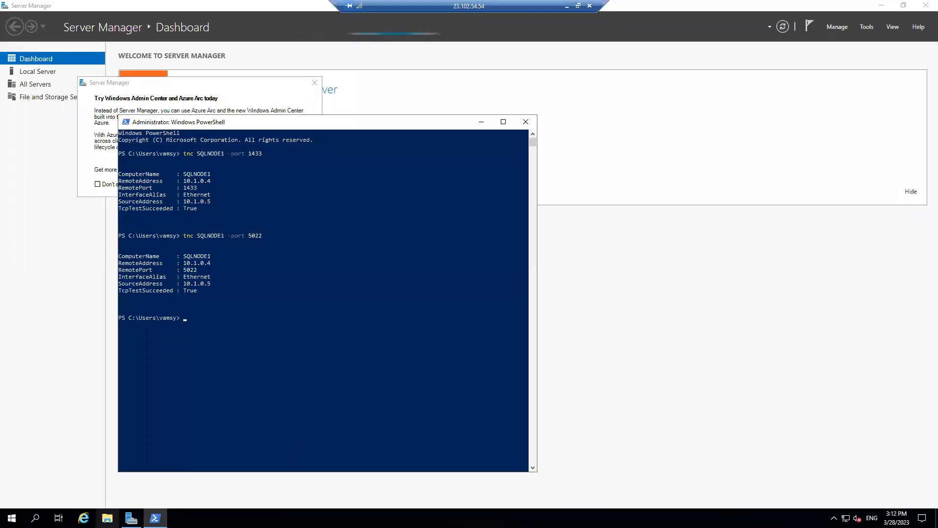
key(super+r)
text(sq)
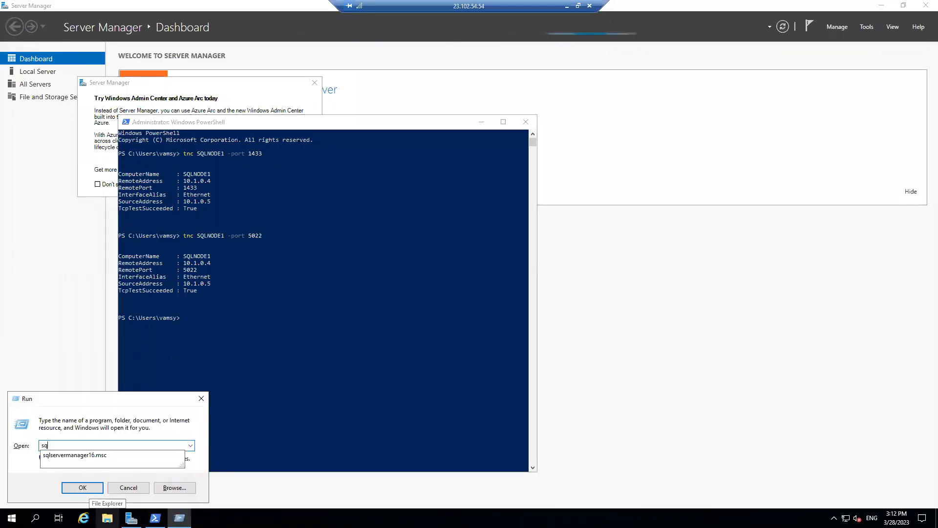
key(Down)
key(Return)
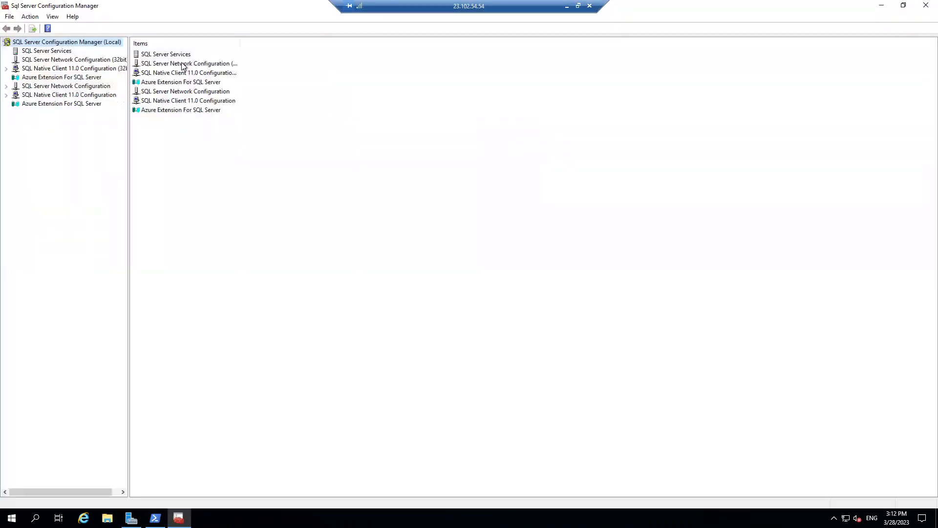
double_click(169, 55)
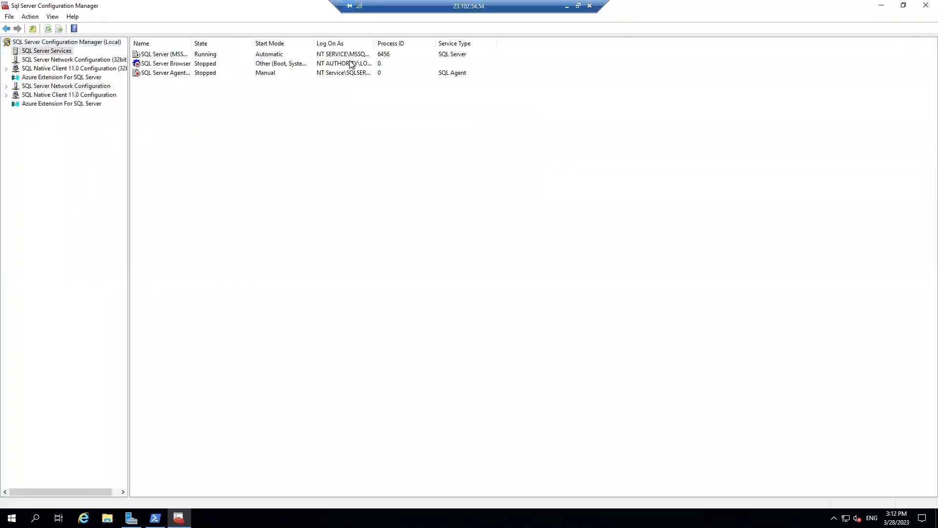
drag(191, 43, 211, 43)
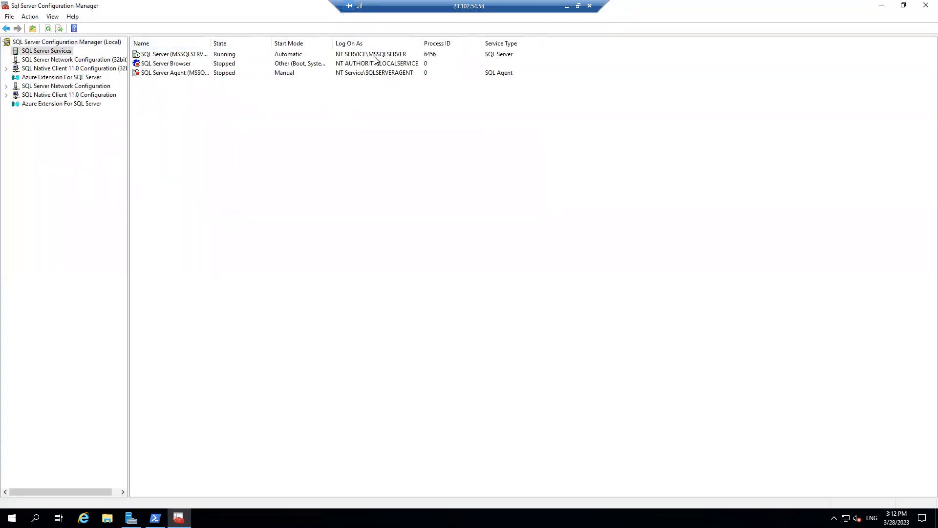
- Return to SQL Server Management Studio in the SQLNODE1 session and examine the security logins of SQLNODE1
click(567, 6)
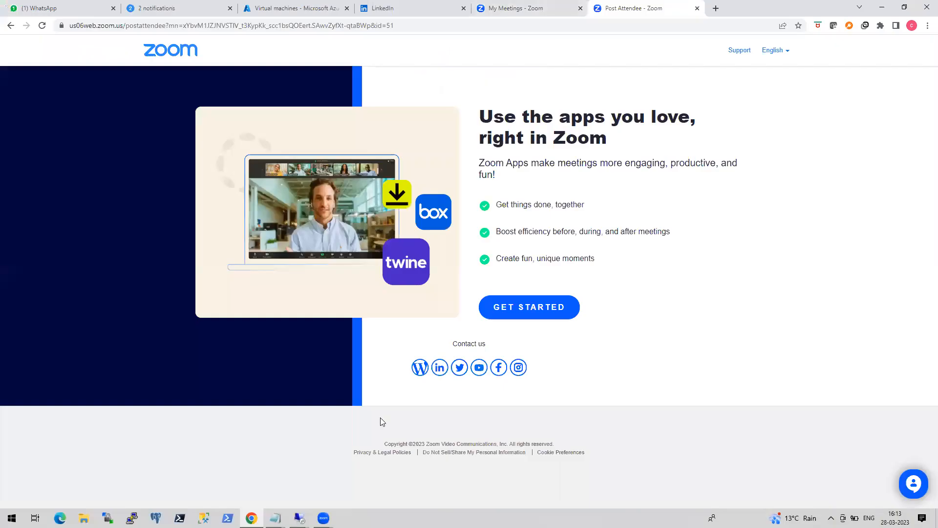
mouse_move(275, 518)
click(283, 478)
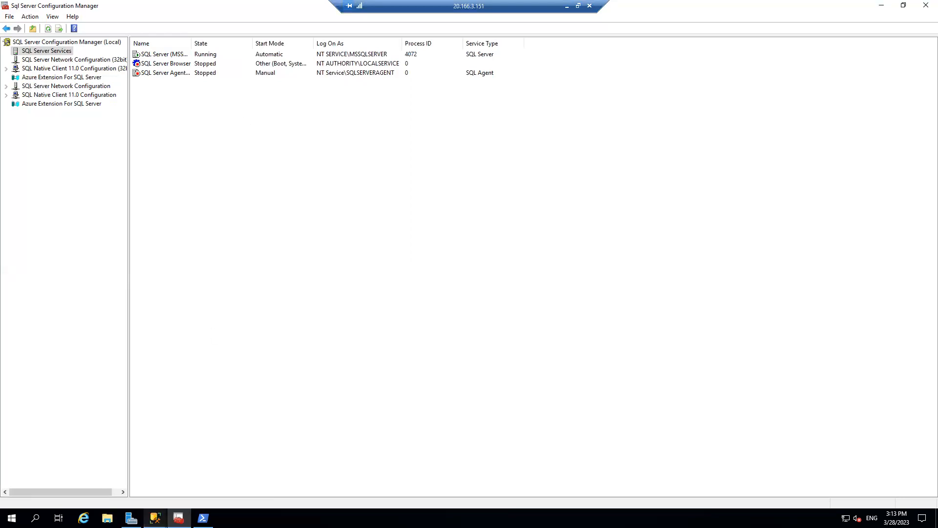
click(155, 518)
click(129, 486)
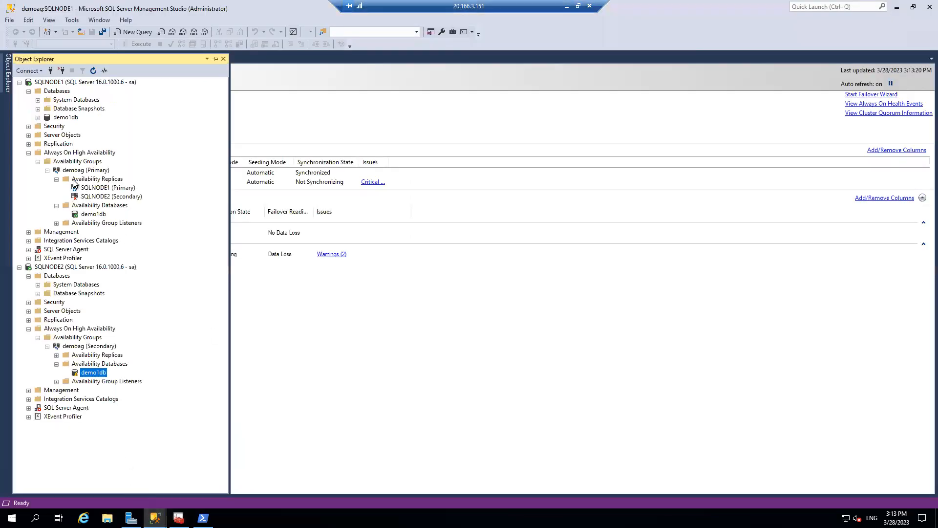
click(28, 126)
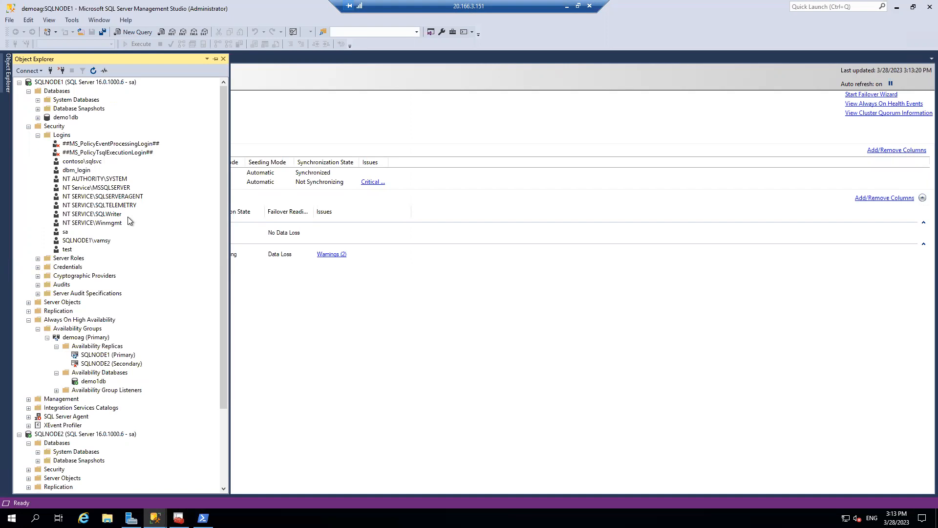
- Open a new query on SQLNODE1 and execute sp_readerrorlog
click(98, 82)
click(136, 34)
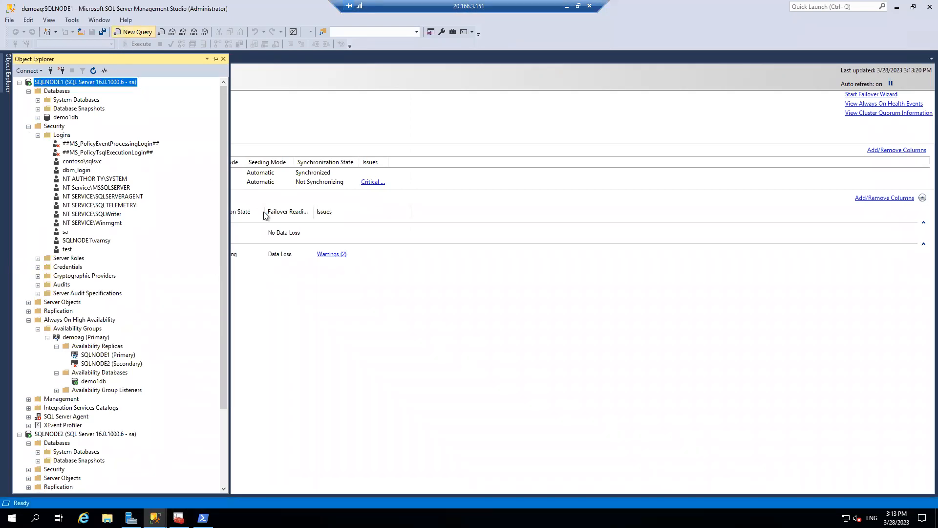
text(sp_readerro)
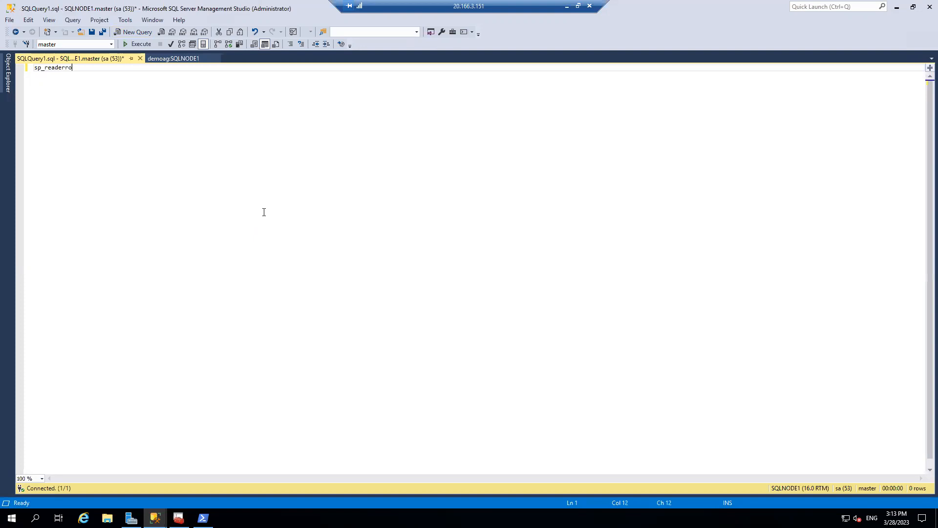
text(rlog)
key(F5)
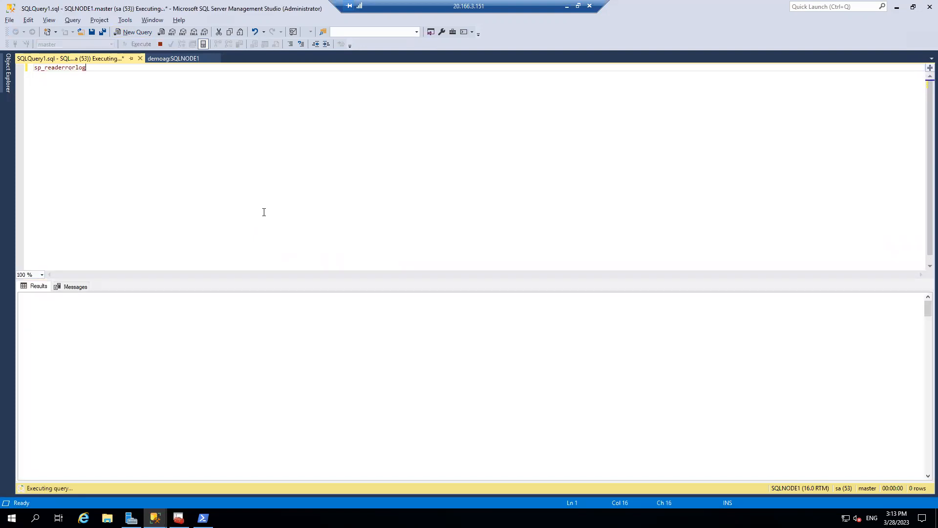
- Examine the full message text of the latest SQLNODE1 error log entries, and close the Join Database to Availability Group dialog
drag(919, 314, 918, 445)
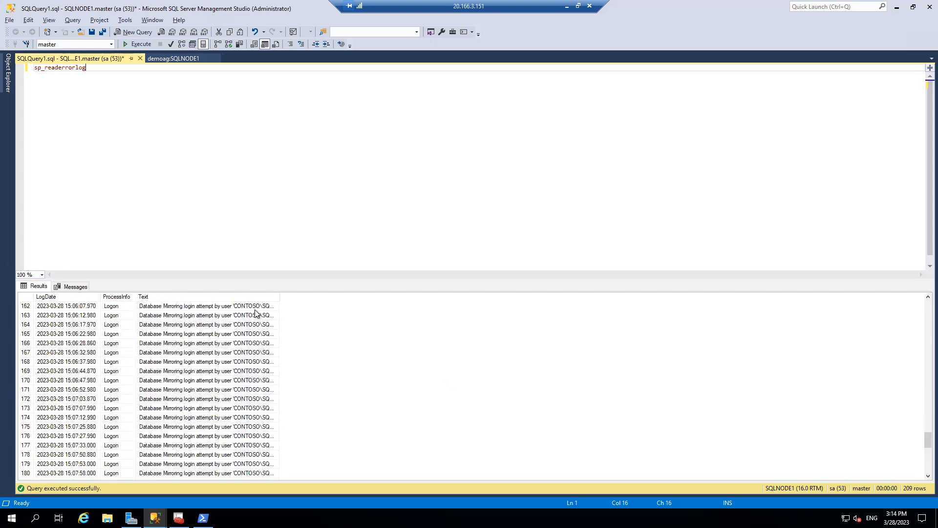
drag(280, 298, 522, 308)
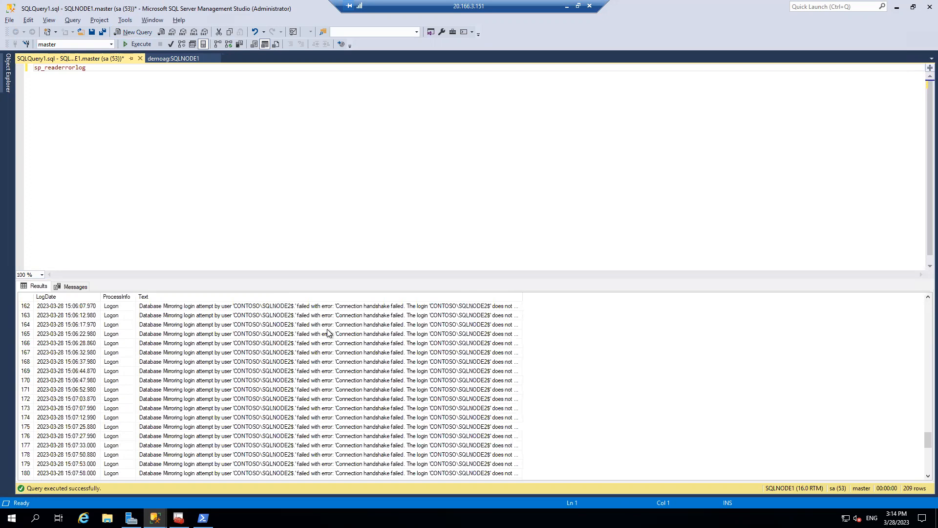
drag(920, 438, 922, 479)
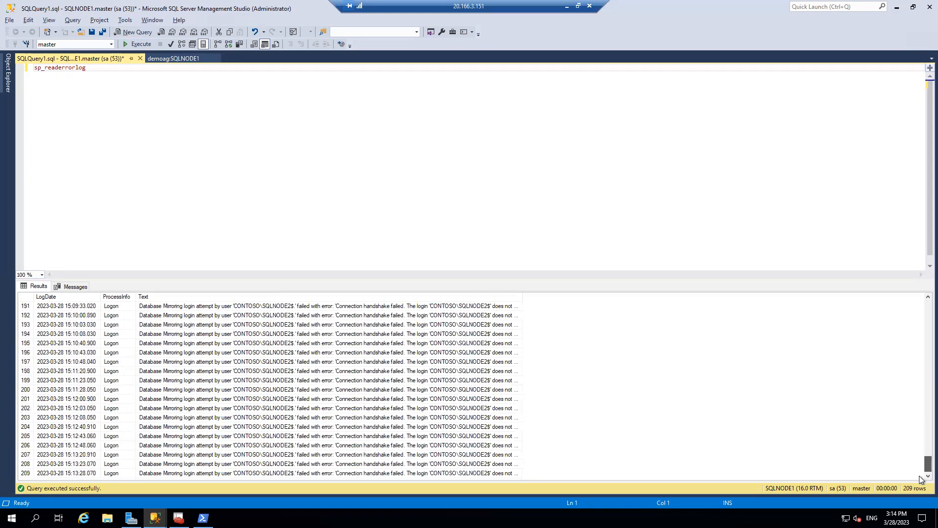
click(74, 473)
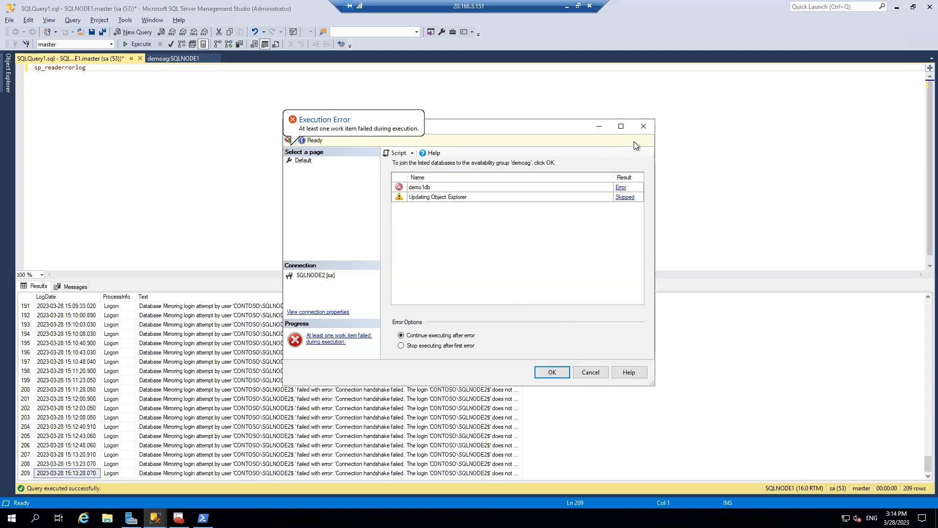
click(643, 126)
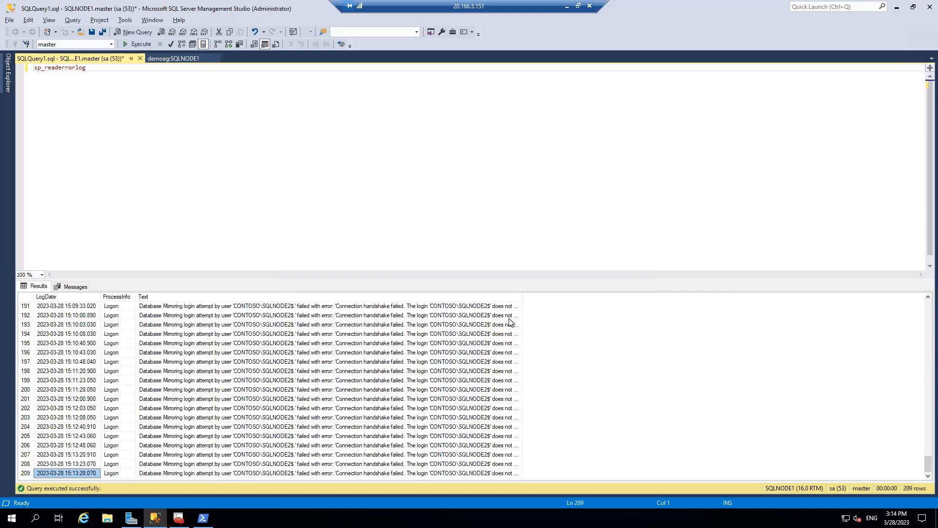
double_click(521, 297)
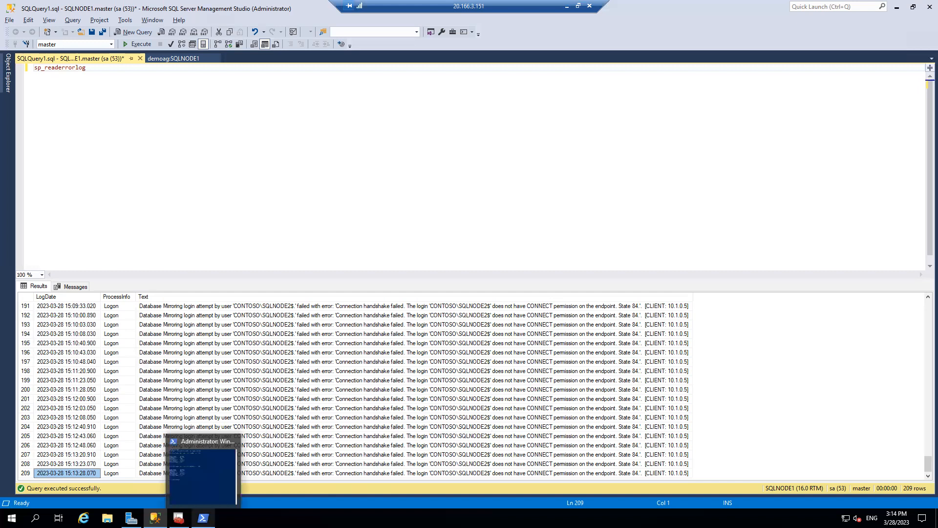
- Recheck the service log-on accounts in SQL Server Configuration Manager, and select the message of error log row 191 in Management Studio
click(179, 518)
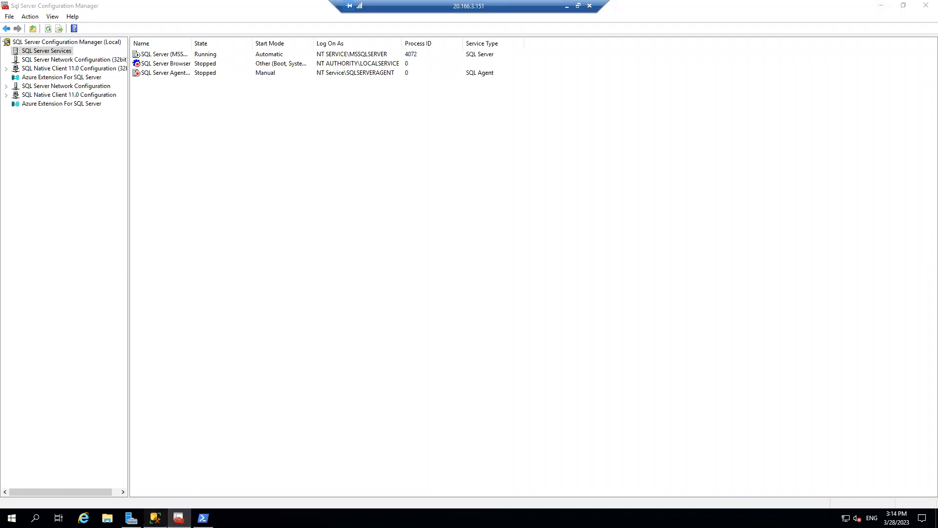
click(155, 517)
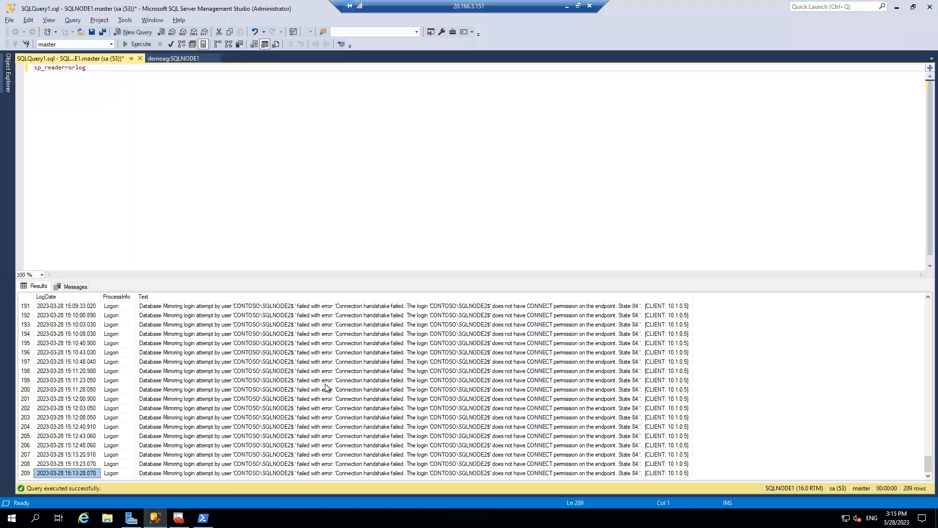
click(464, 308)
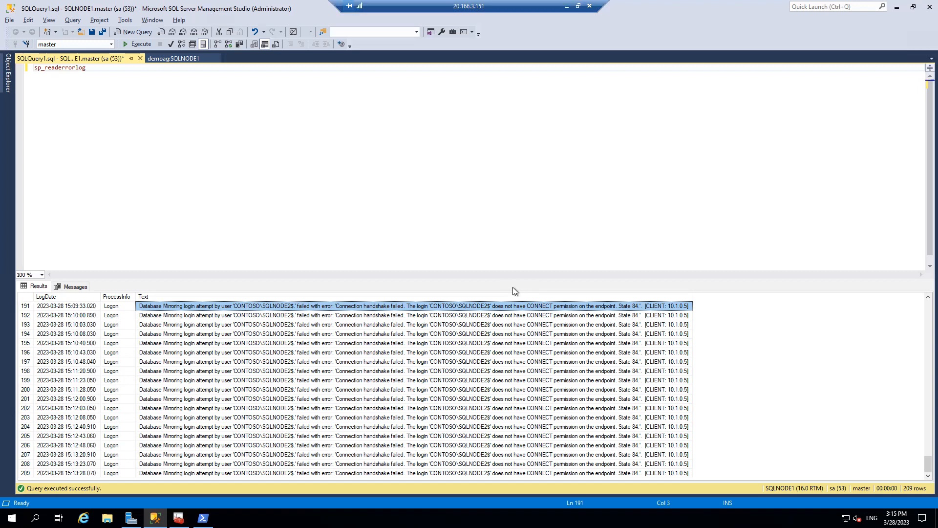
- Launch Failover Cluster Manager with cluadmin.msc and dismiss the Windows Admin Center notice
click(7, 73)
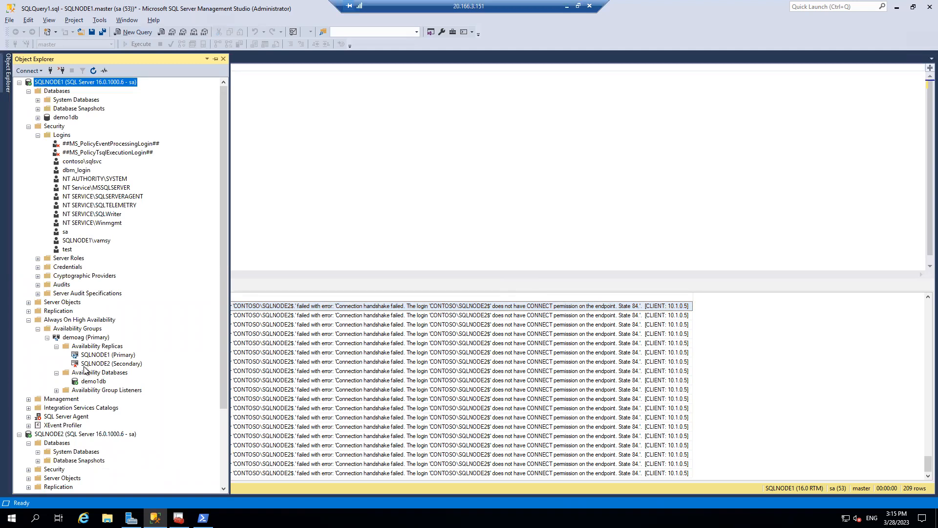
key(super+r)
text(cl)
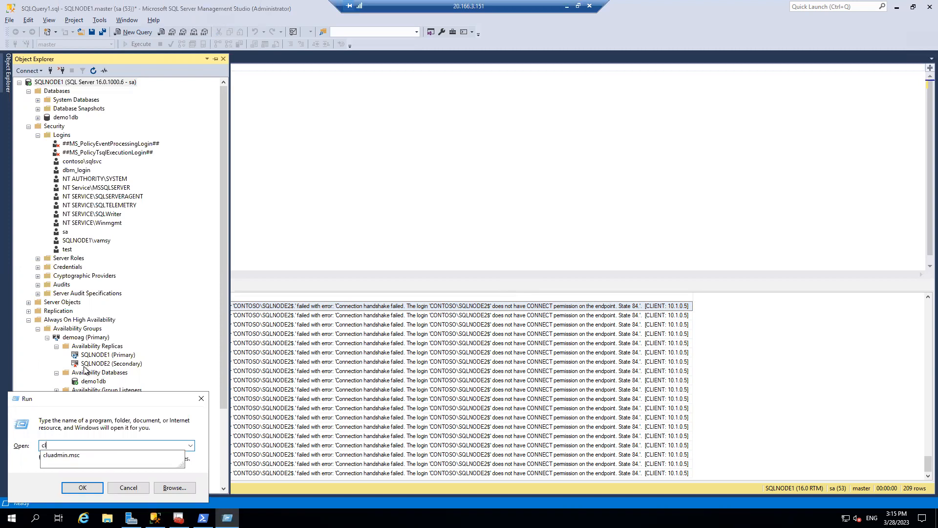
text(ua)
key(Down)
key(Return)
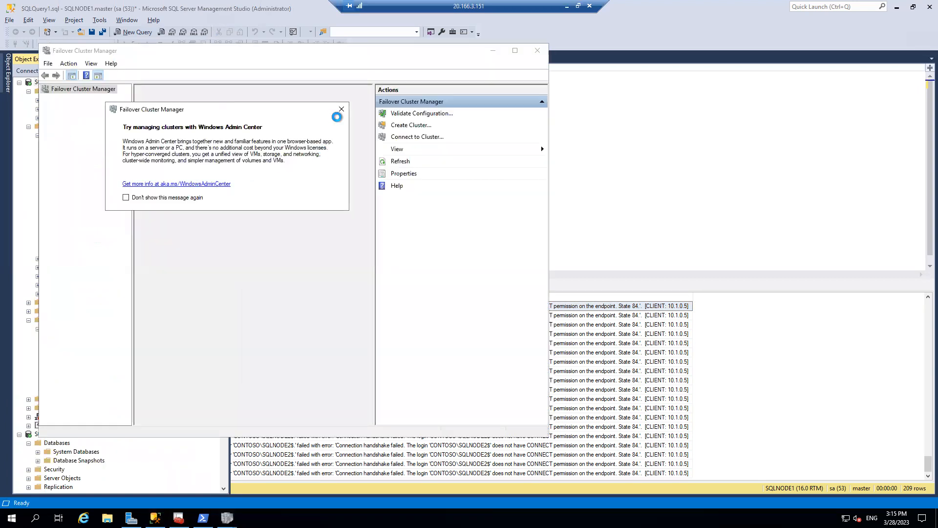
click(342, 109)
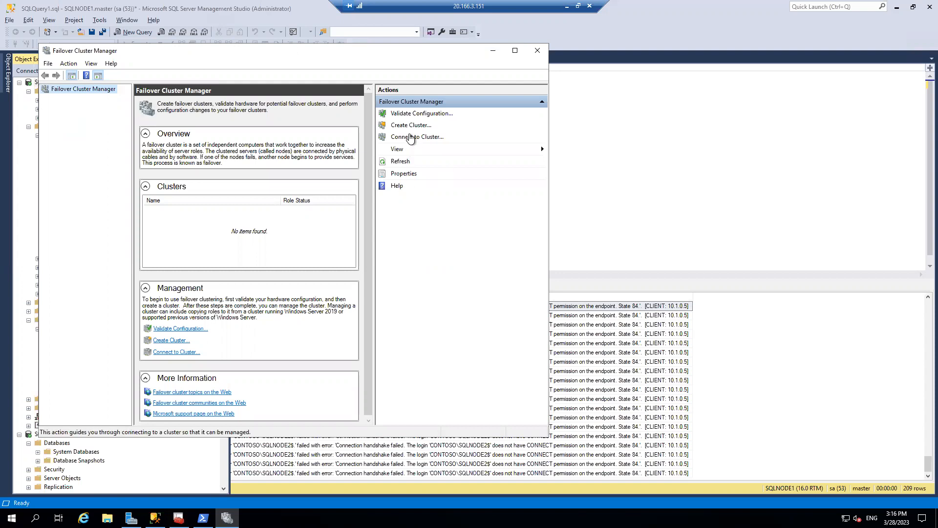
- Connect Failover Cluster Manager to the cluster on this server and select winclus2022.contoso.com
click(409, 138)
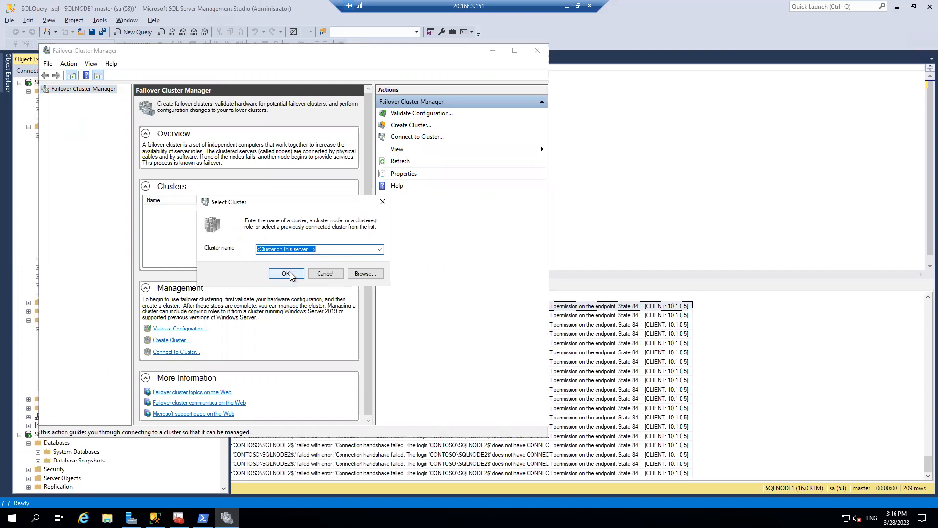
click(290, 277)
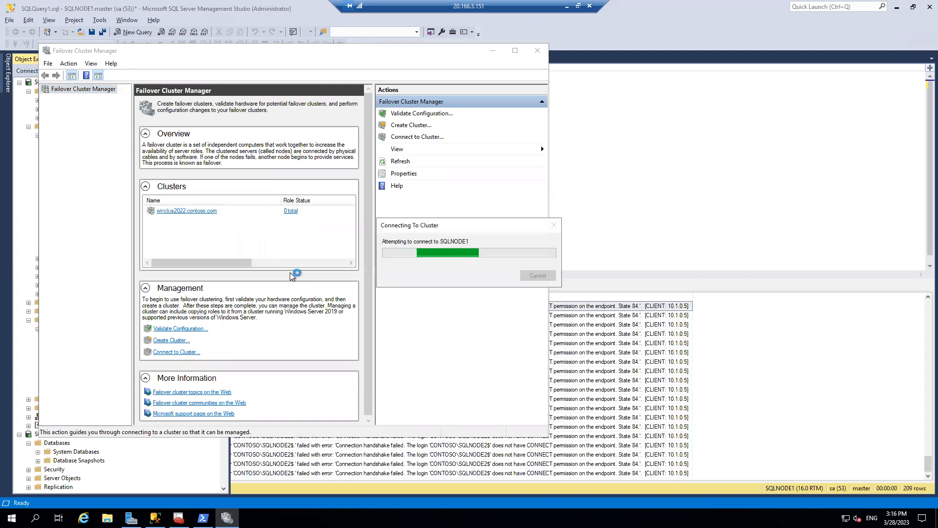
click(45, 98)
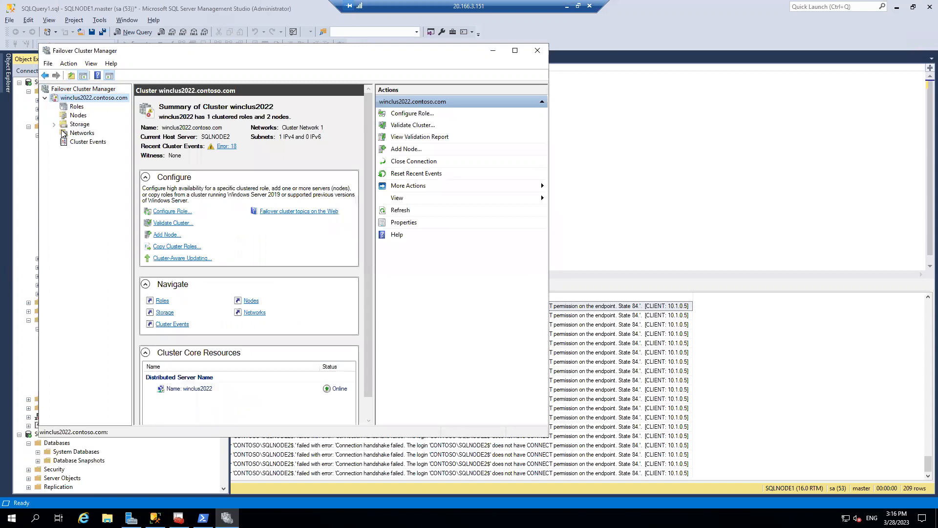
- Examine the status of the cluster's nodes and networks, and return to the error log query in Management Studio
click(74, 117)
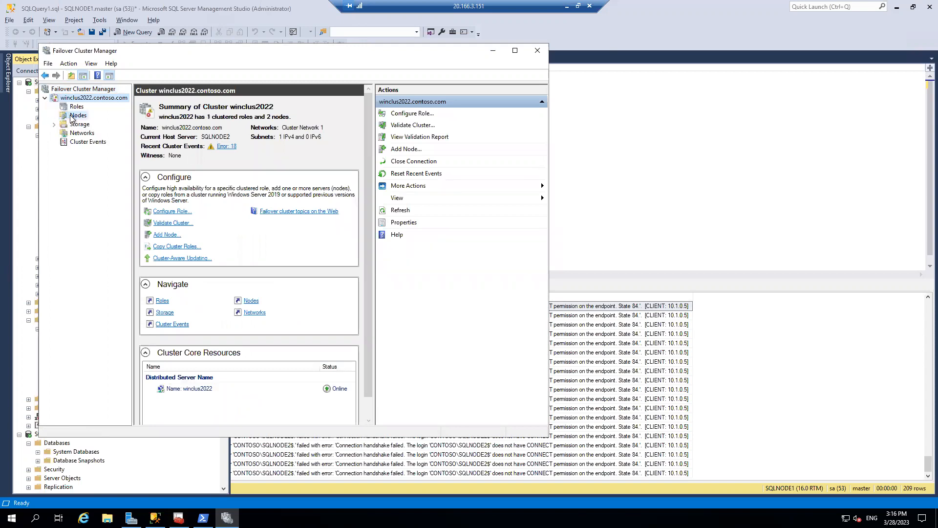
click(166, 139)
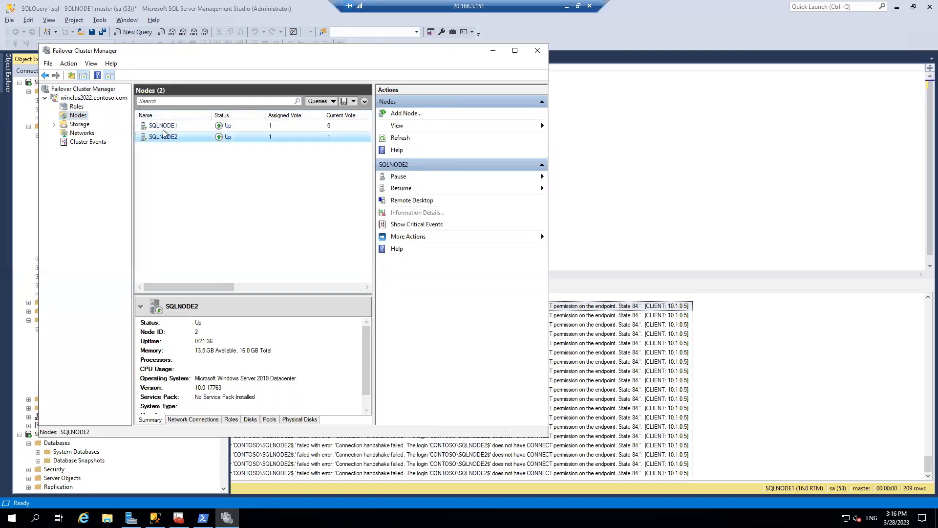
click(82, 133)
click(168, 127)
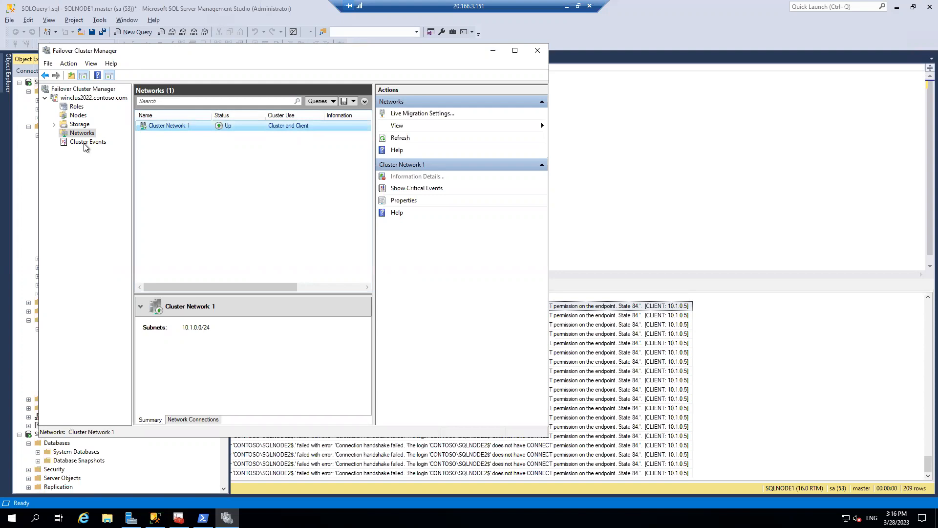
click(493, 50)
click(318, 240)
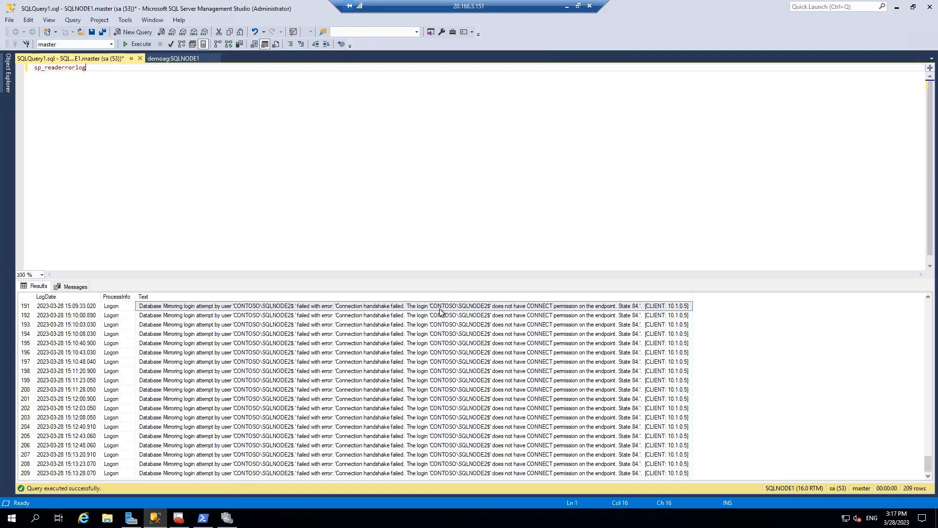
- Recheck the nodes and Cluster Network 1 in Failover Cluster Manager, and switch back to Management Studio
click(8, 74)
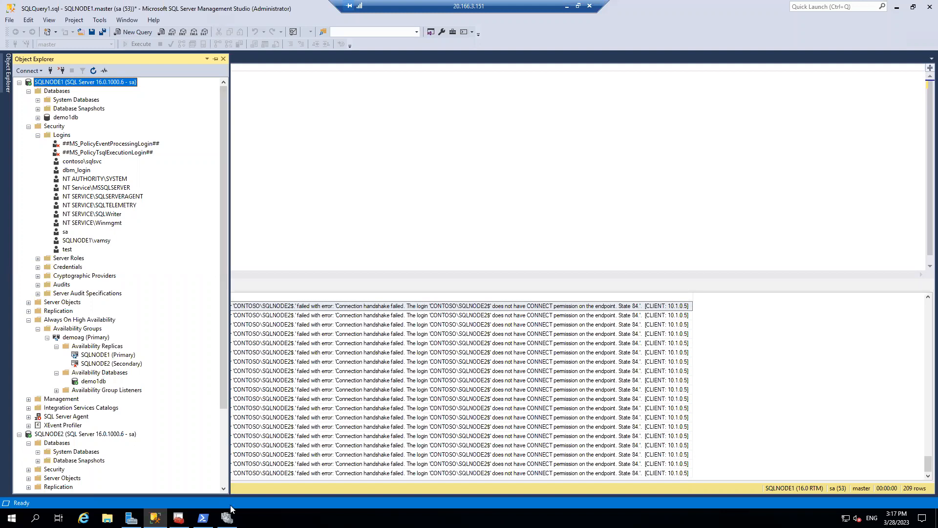
click(227, 517)
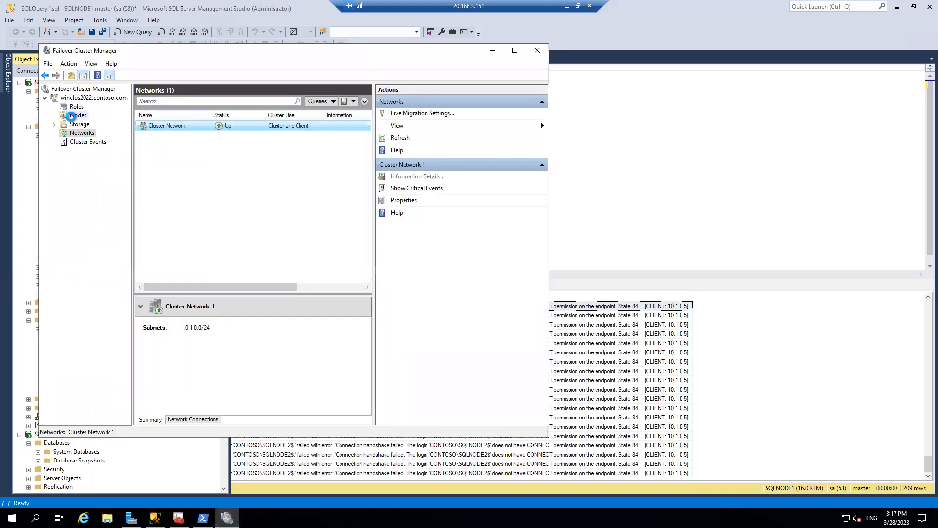
click(77, 116)
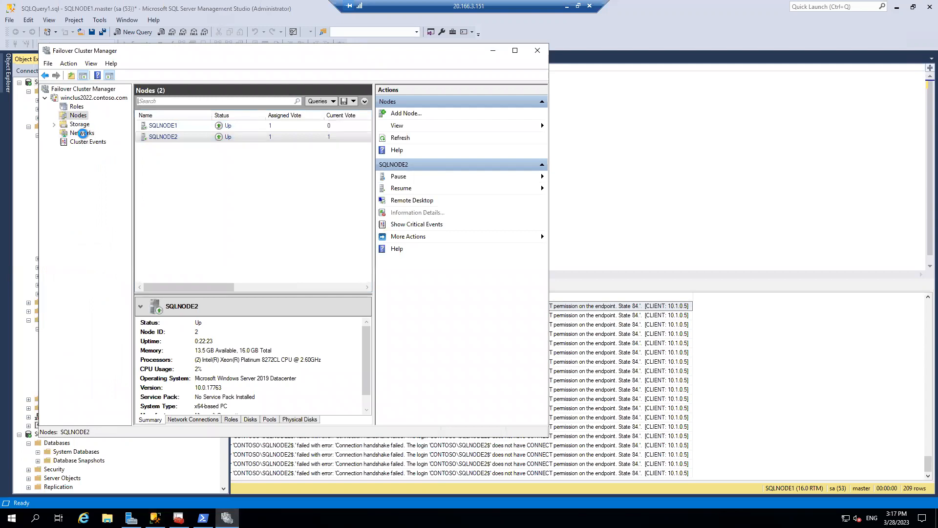
click(82, 133)
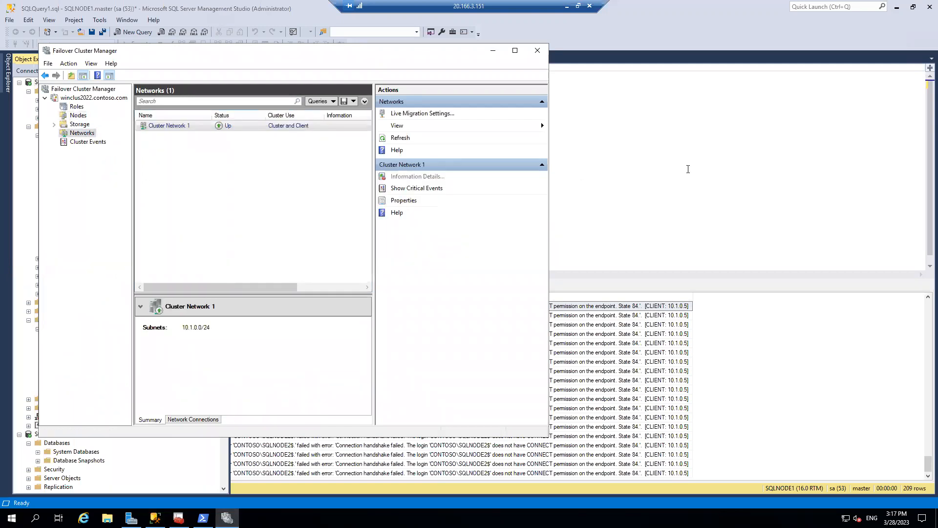
key(alt+Tab)
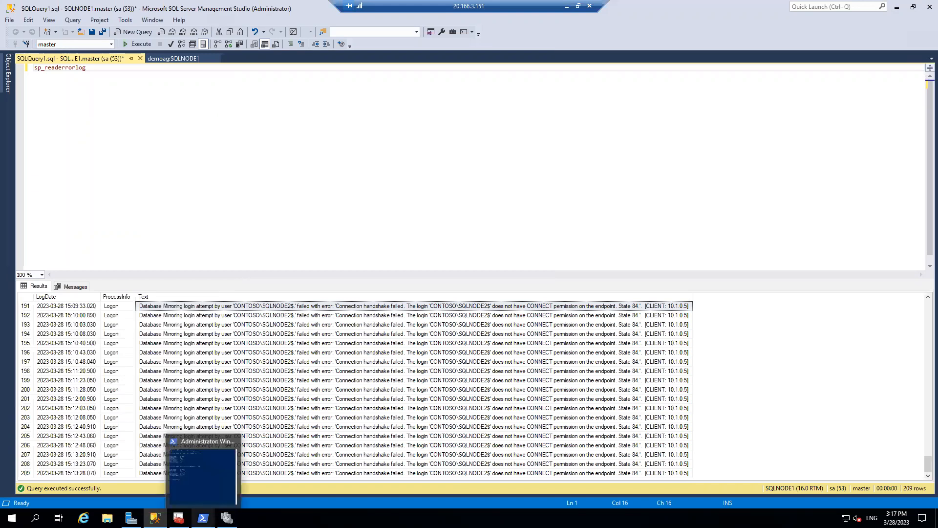
- Review the PowerShell port tests of SQLNODE2 on ports 1433 and 5022, and return to the error log results
click(204, 517)
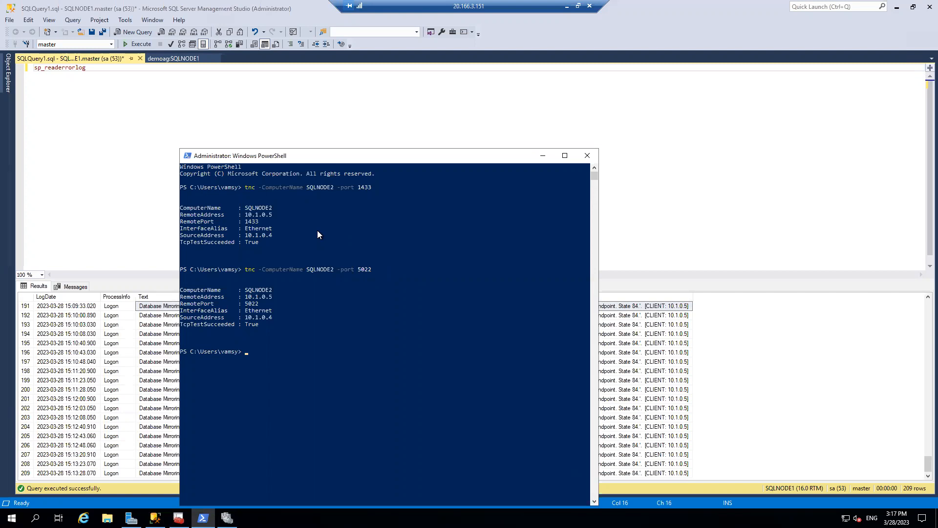
click(125, 194)
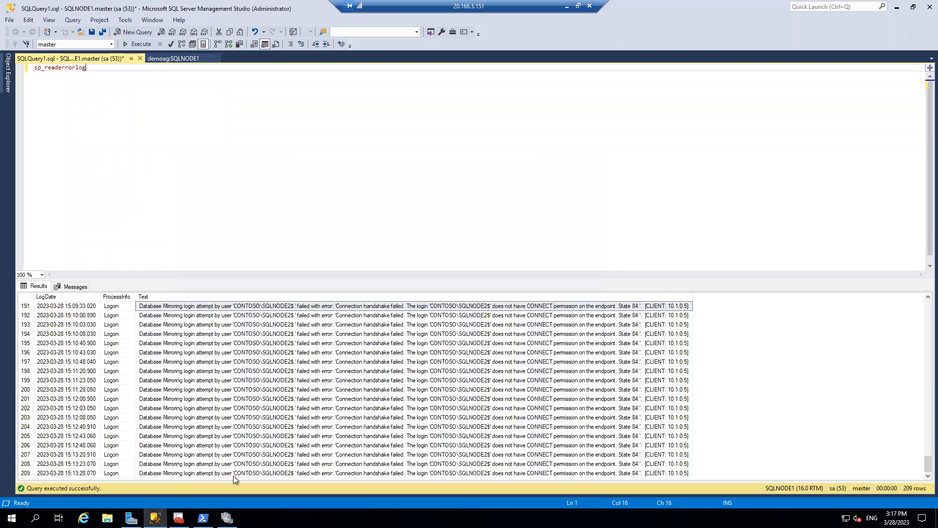
click(227, 518)
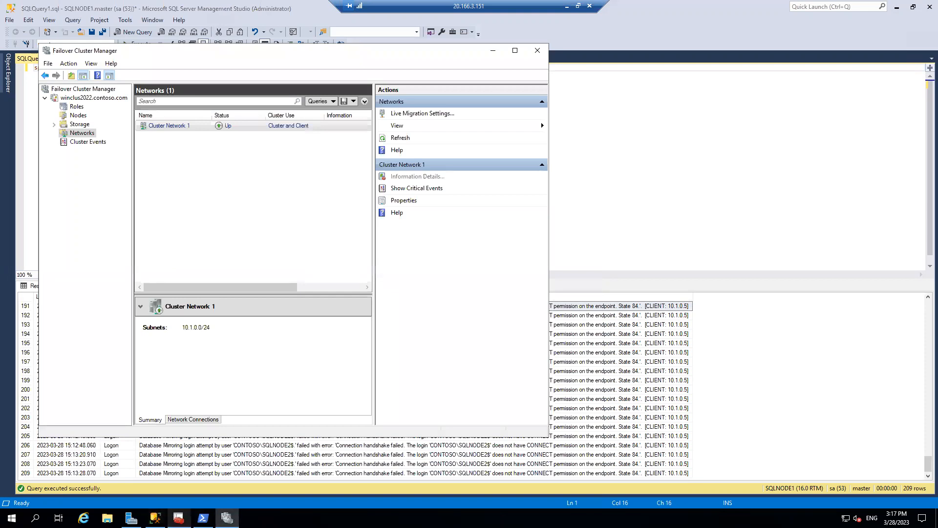
click(179, 518)
click(155, 518)
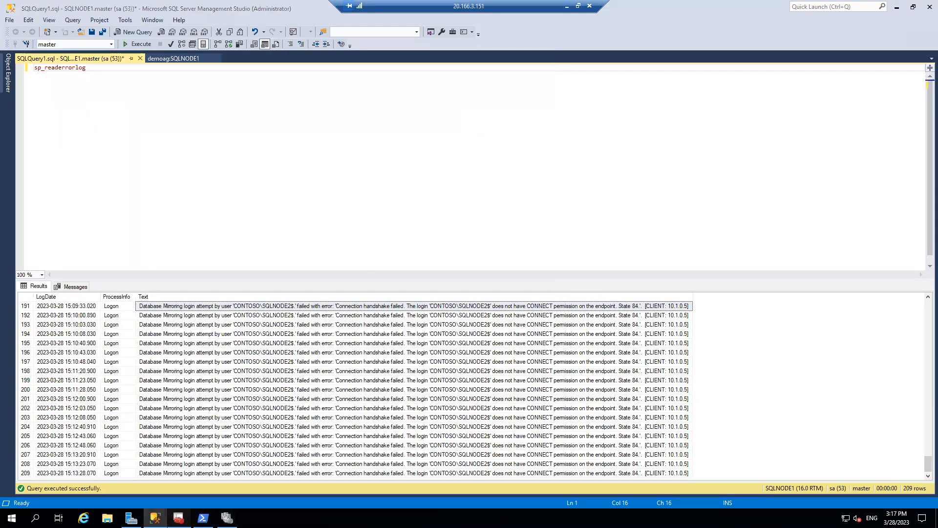
- Browse for a new log-on account for the SQL Server (MSSQLSERVER) service on SQLNODE1, entering the domain user name and password to list locations
key(alt+Tab)
right_click(169, 54)
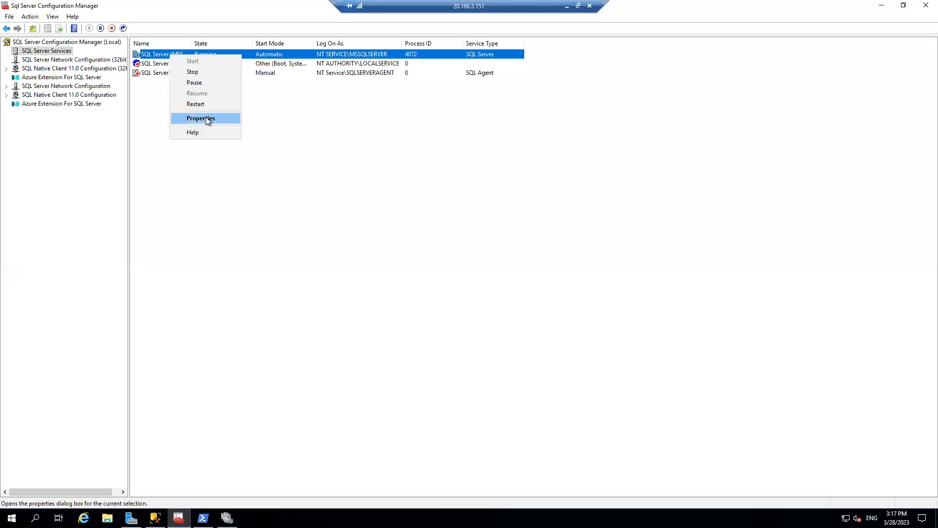
click(206, 117)
click(538, 232)
click(567, 203)
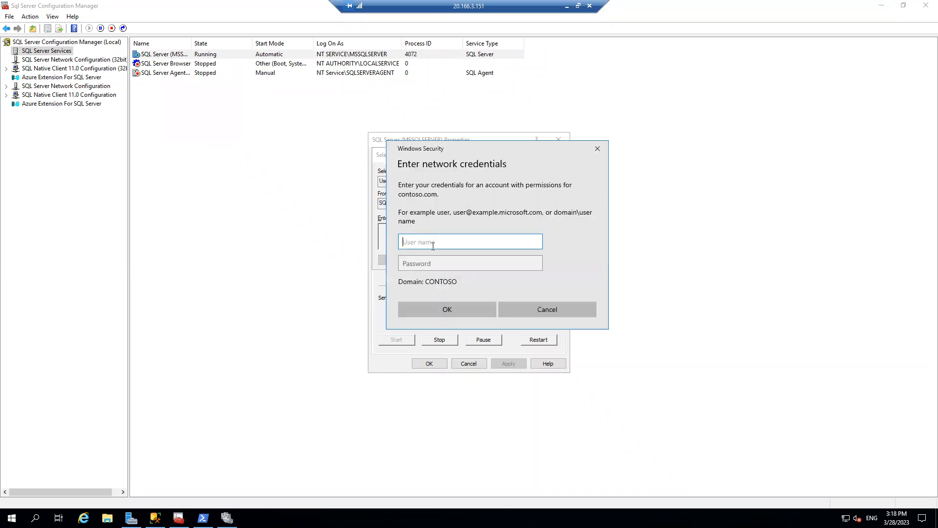
text(vamsy)
key(Tab)
text(************)
key(Return)
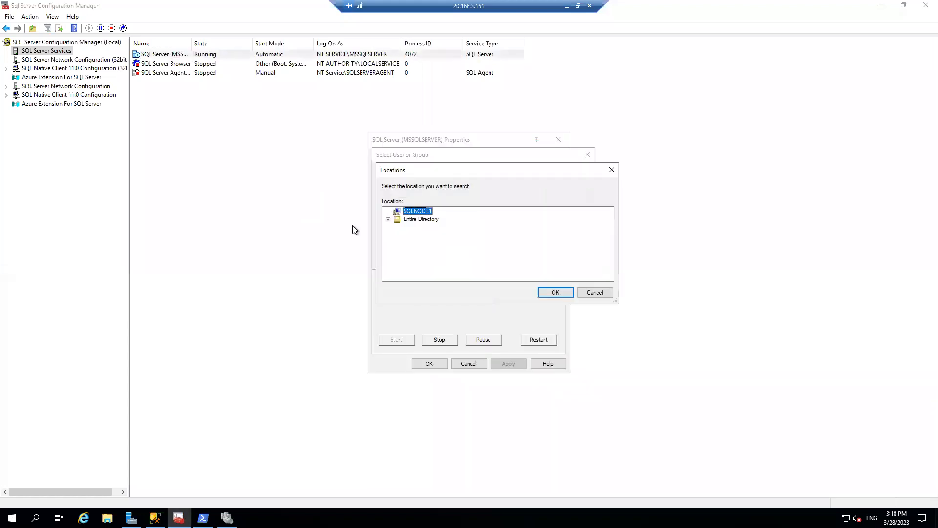
- Set the account search location to contoso.com and resolve the object name sqlsvc
click(424, 219)
click(388, 218)
click(414, 227)
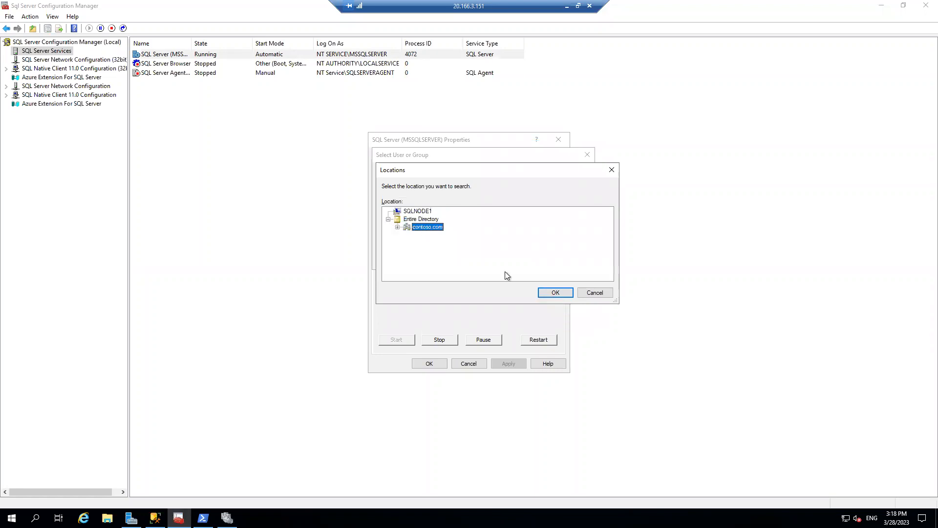
click(555, 292)
text(sqlsvc)
click(571, 232)
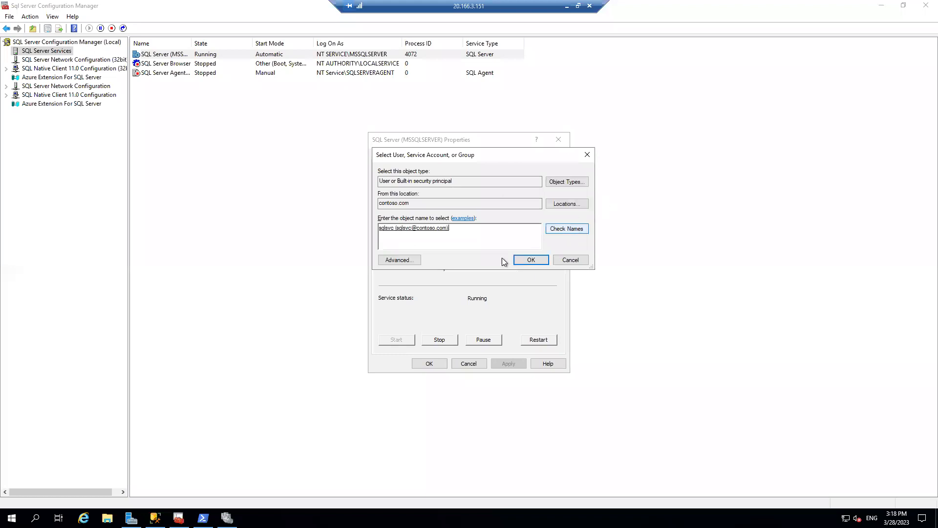
- Accept CONTOSO\sqlsvc as the service account, enter and confirm its password, and apply the change with a service restart
click(518, 258)
click(451, 248)
text(************)
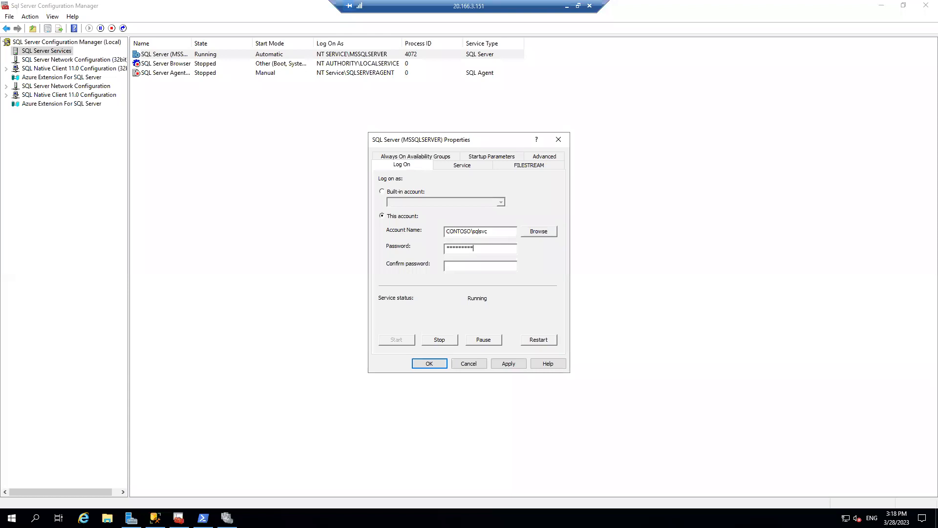
text(************)
key(Return)
click(496, 299)
- Select the message of error log row 195 in Management Studio, and restart the SQL Server (MSSQLSERVER) service in SQL Server Configuration Manager
click(155, 518)
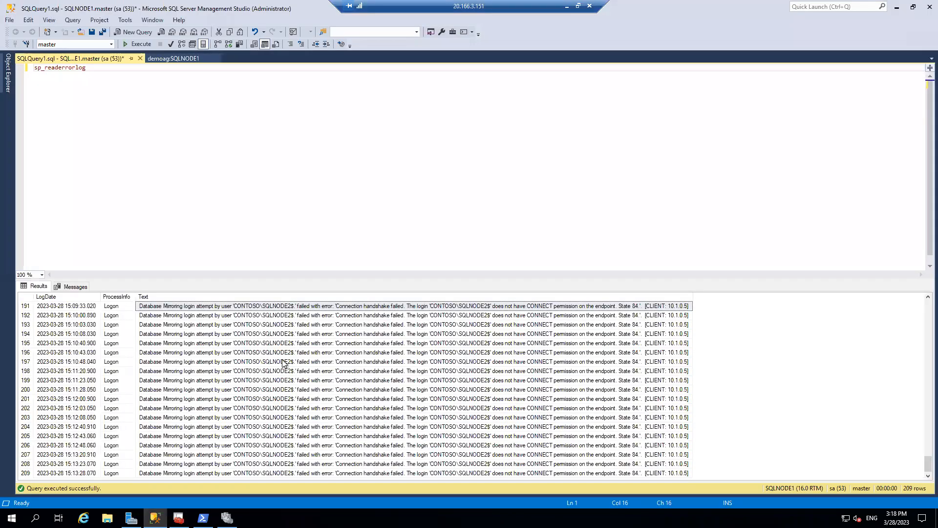
click(279, 346)
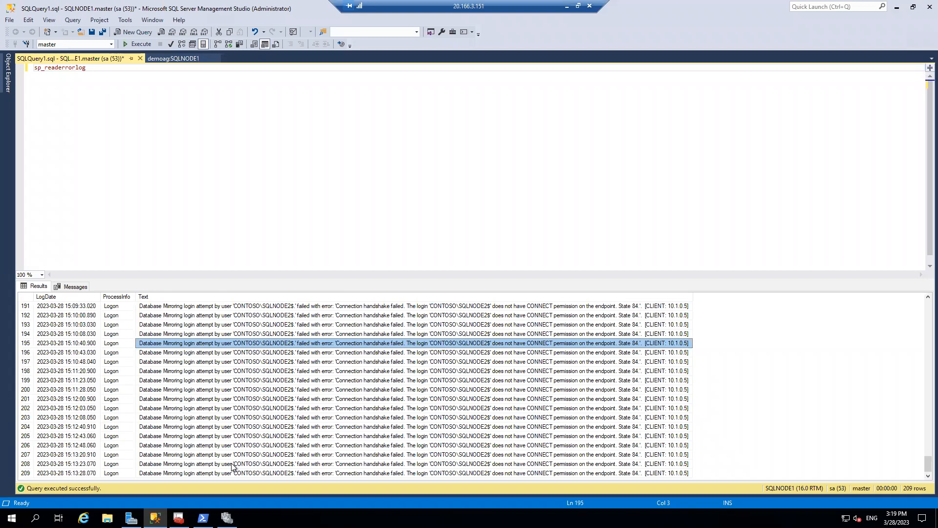
click(178, 518)
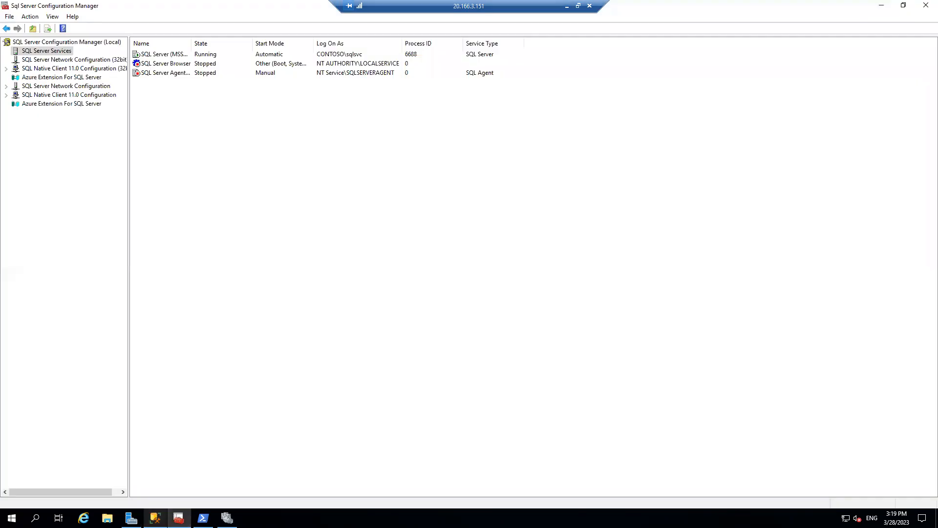
right_click(168, 54)
click(201, 103)
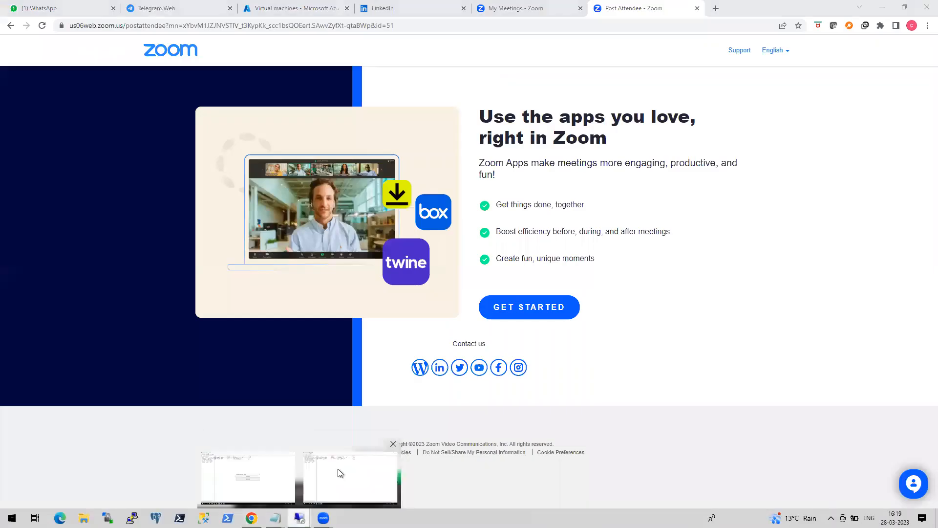
- Browse for a new log-on account for SQL Server (MSSQLSERVER) in SQLNODE2's remote session, entering the domain user name and password to list locations
click(340, 473)
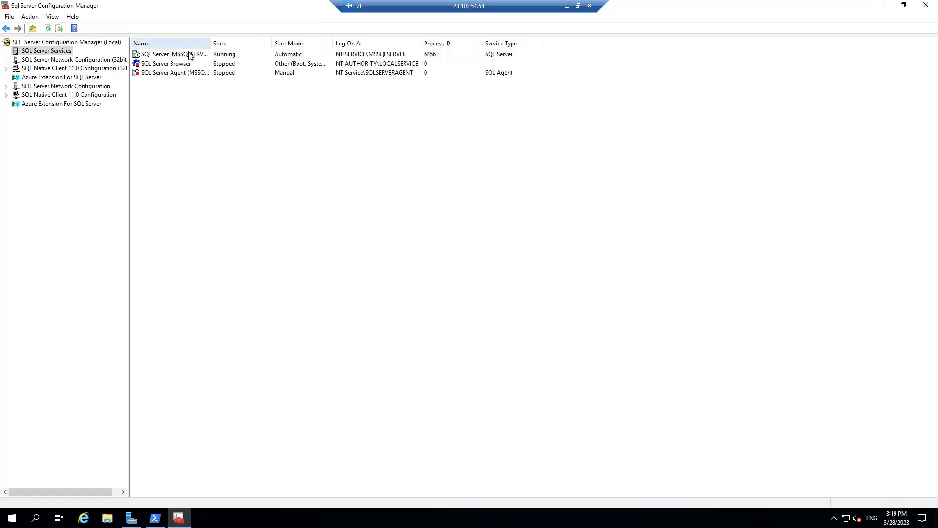
right_click(189, 53)
click(229, 116)
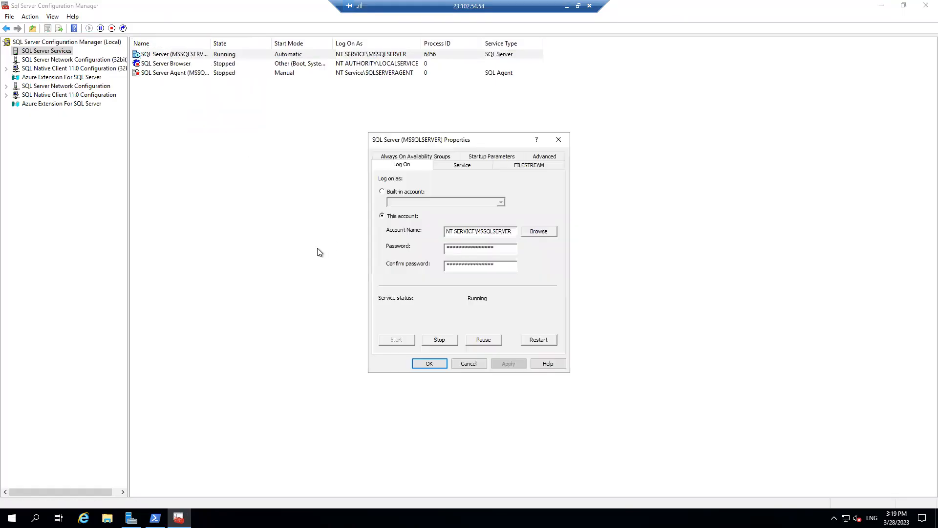
click(544, 232)
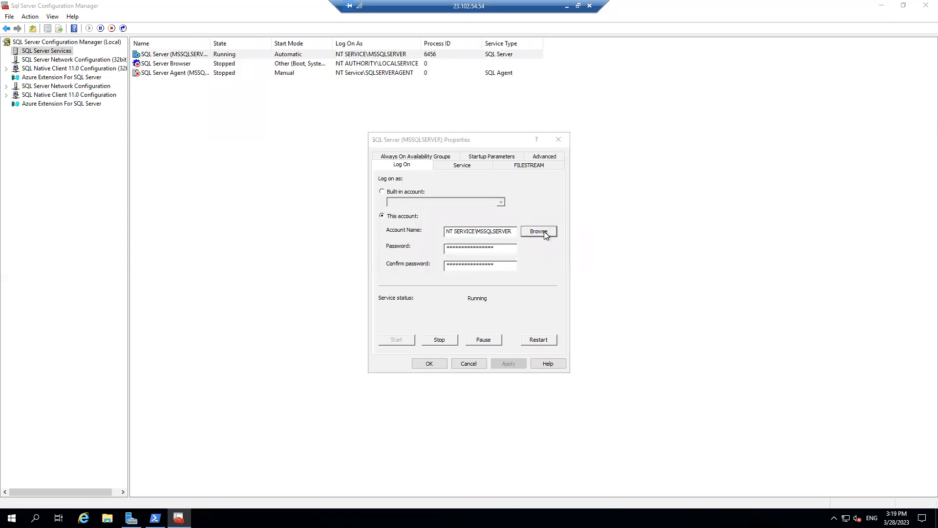
click(568, 205)
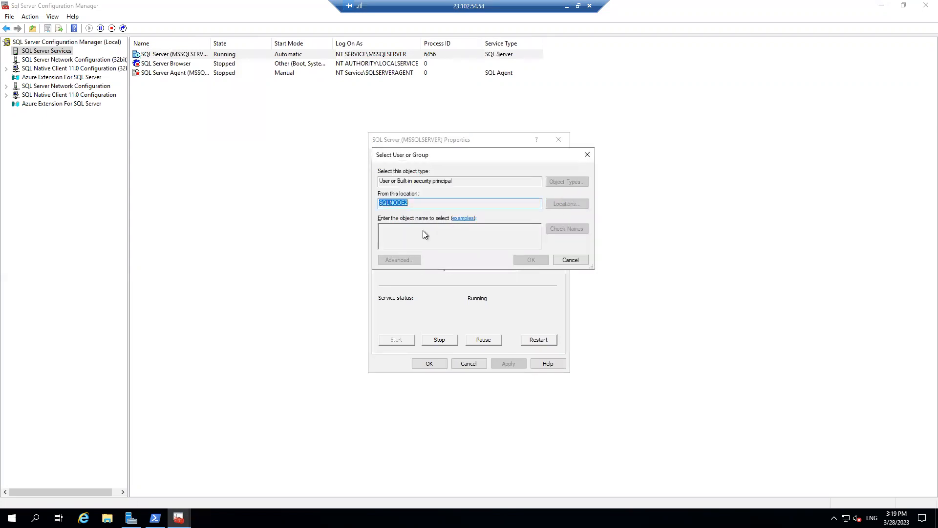
text(vamsy)
key(Tab)
text(••••••••••••)
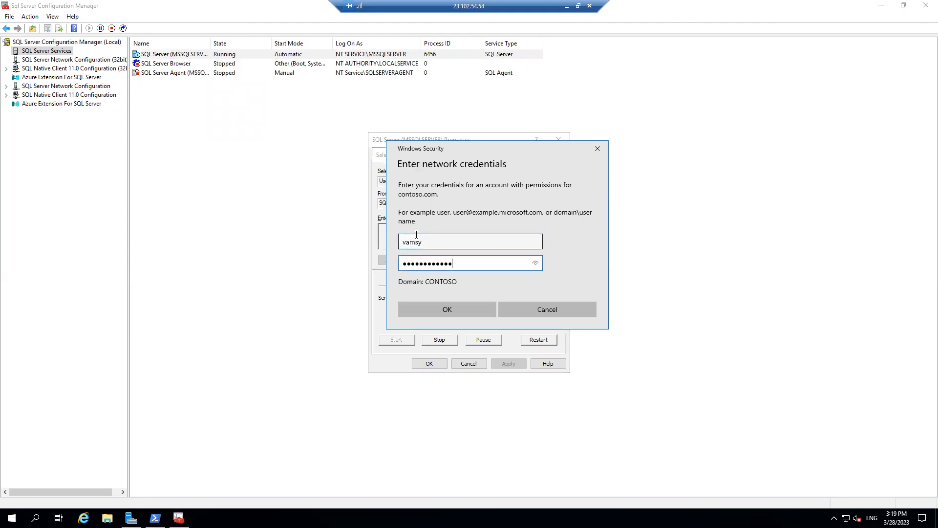
key(Return)
- Set the search location to contoso.com for SQLNODE2's service account and check the object name sqlsvc
click(420, 219)
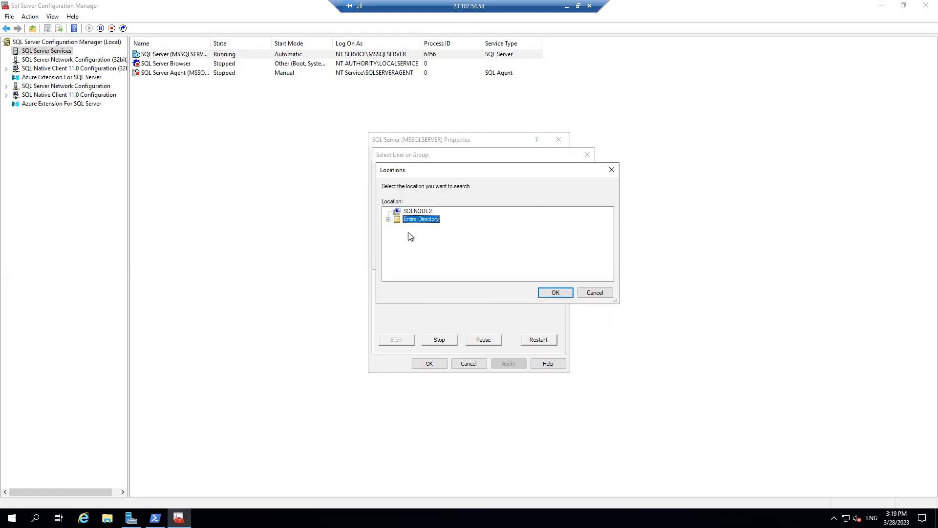
click(388, 220)
click(424, 227)
click(555, 292)
click(432, 236)
text(sqlc)
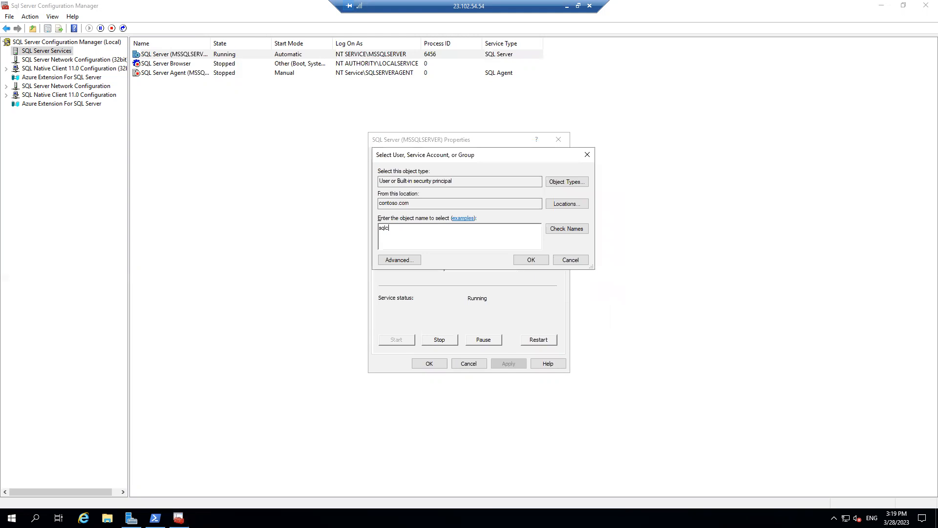
key(BackSpace)
text(svc)
click(567, 228)
- Accept CONTOSO\sqlsvc for SQLNODE2's service, enter and confirm the account password, and apply the change with a service restart
click(530, 260)
click(461, 250)
text(*********)
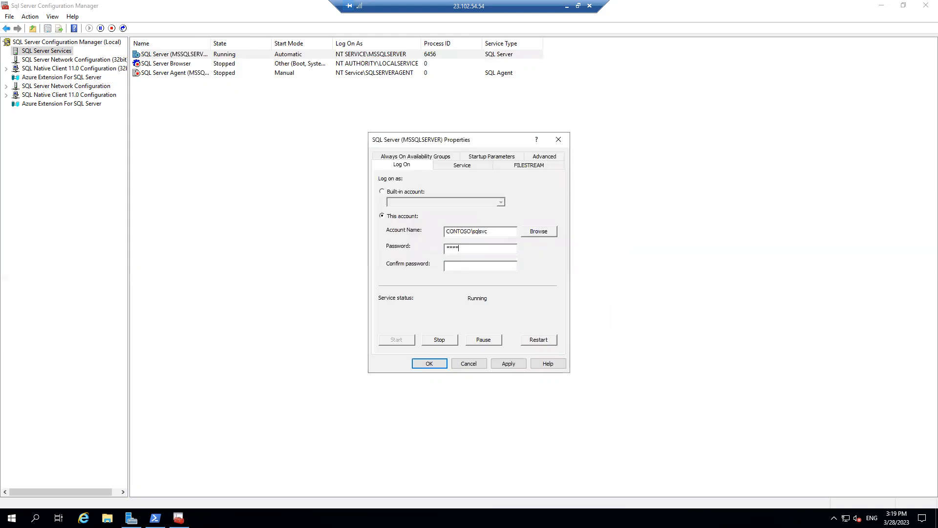
text(*************)
key(Return)
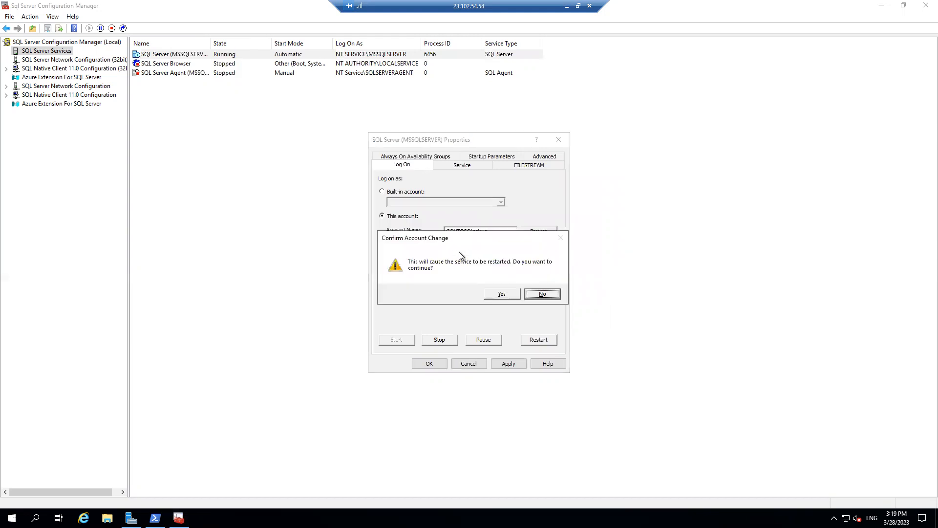
click(503, 292)
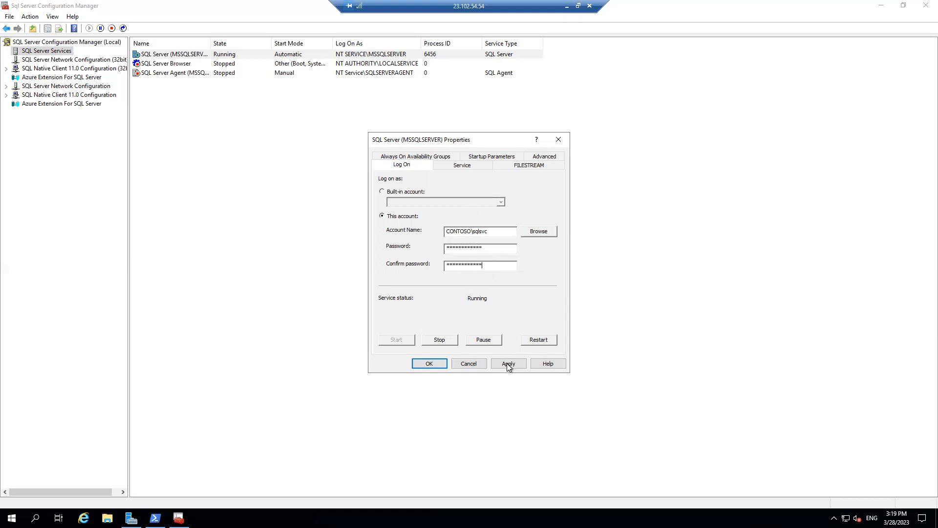
key(Return)
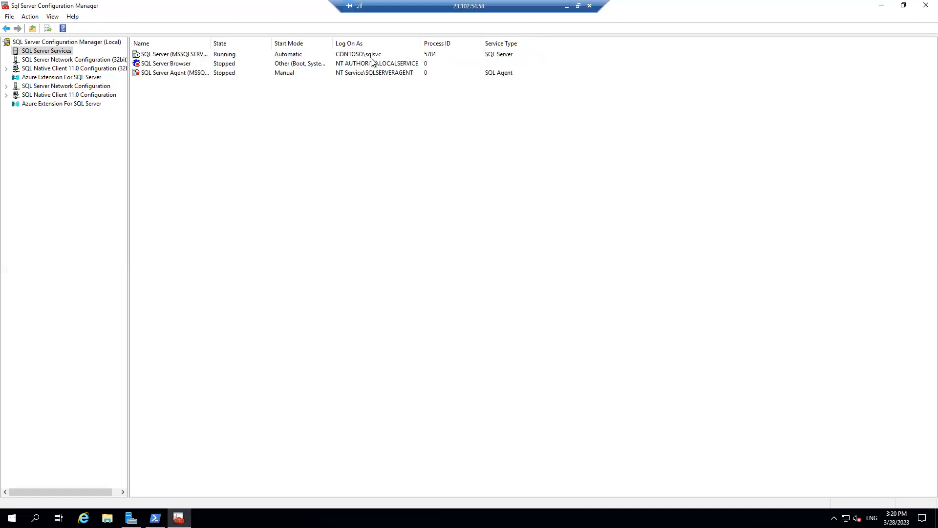
- Restart the SQL Server (MSSQLSERVER) service on SQLNODE2
click(394, 74)
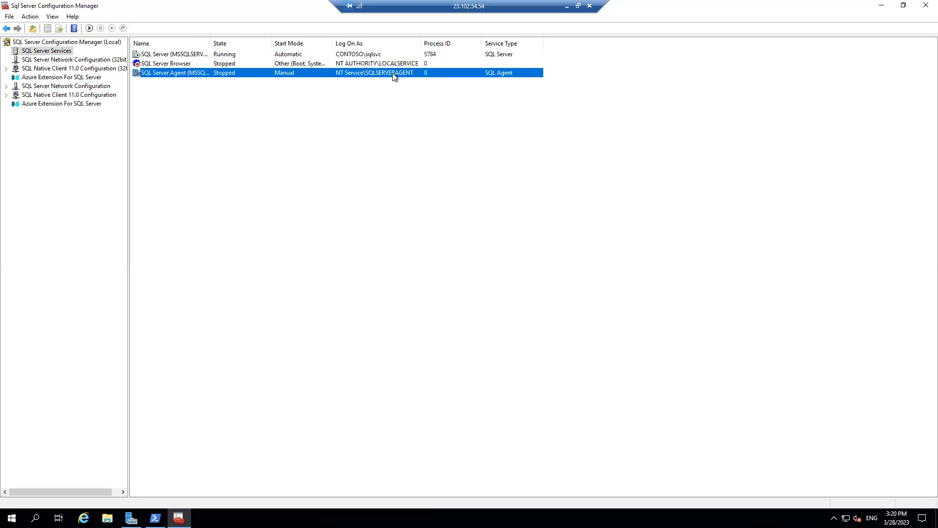
right_click(199, 54)
click(234, 104)
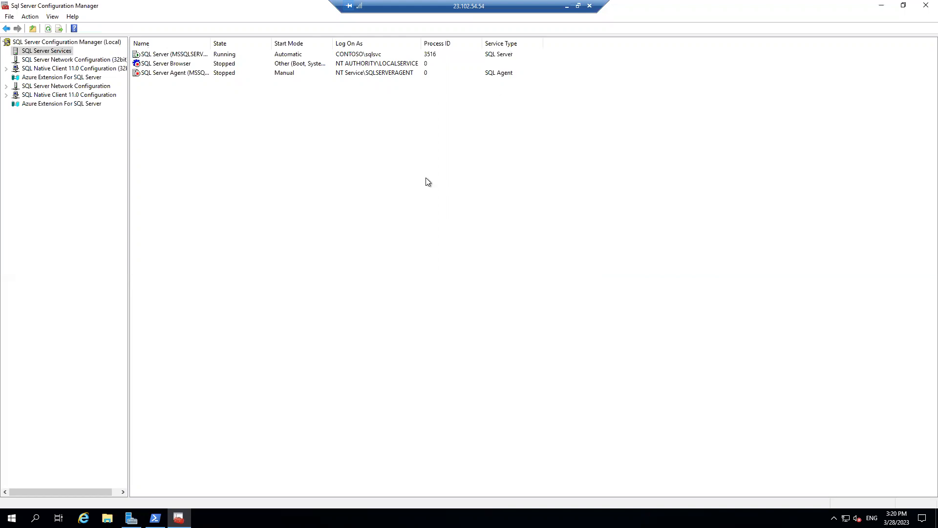
- Return to SQLNODE1's remote session and review its logins in Management Studio and its SQL Server service account in SQL Server Configuration Manager
click(566, 4)
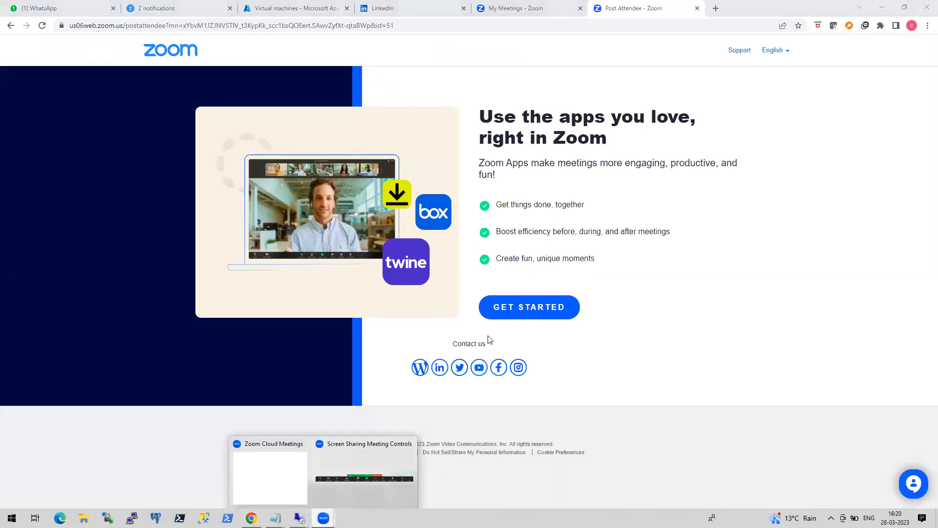
click(299, 518)
click(248, 473)
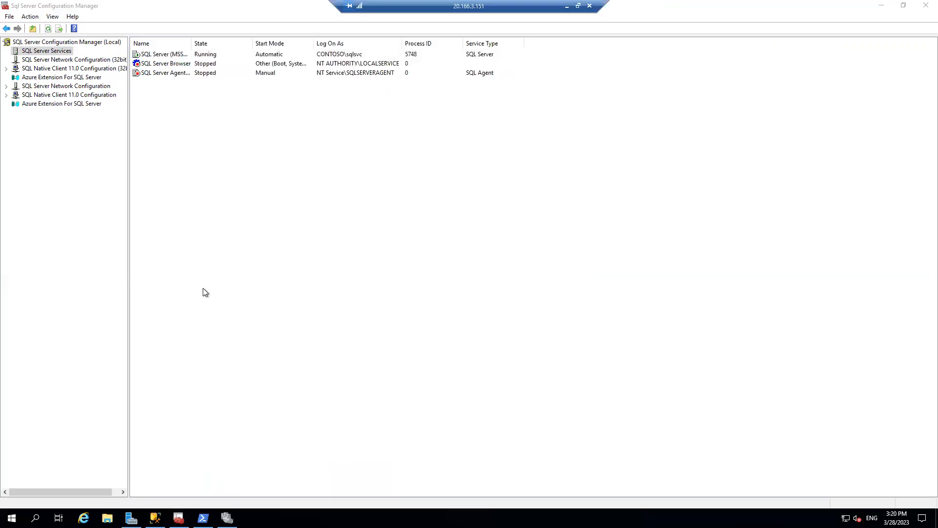
click(156, 518)
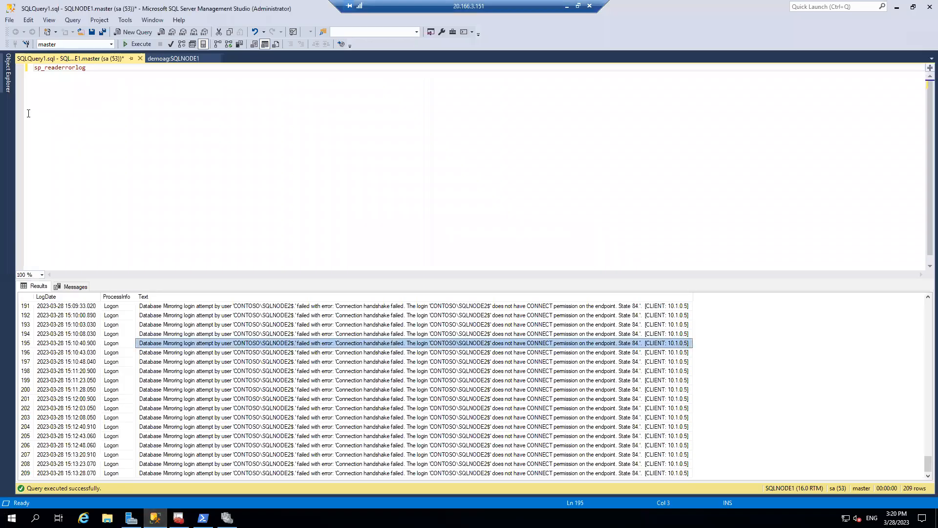
click(8, 74)
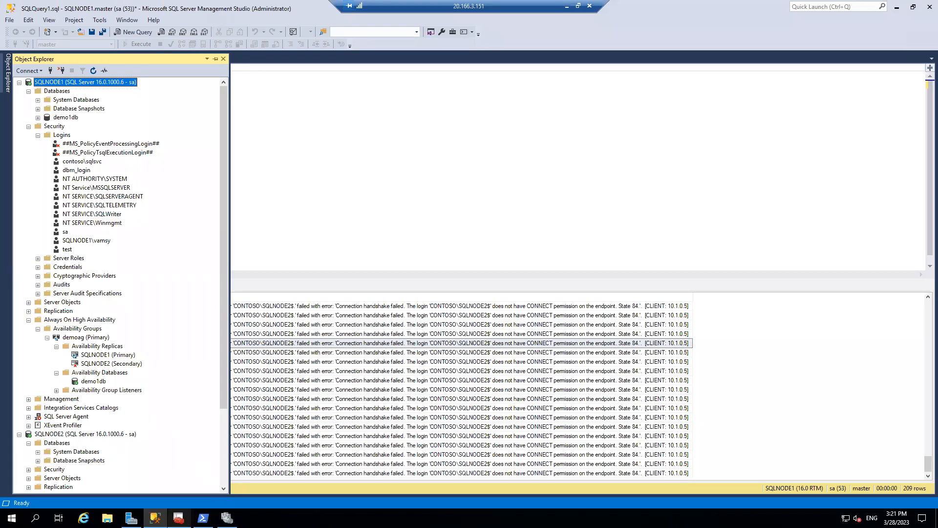
click(178, 517)
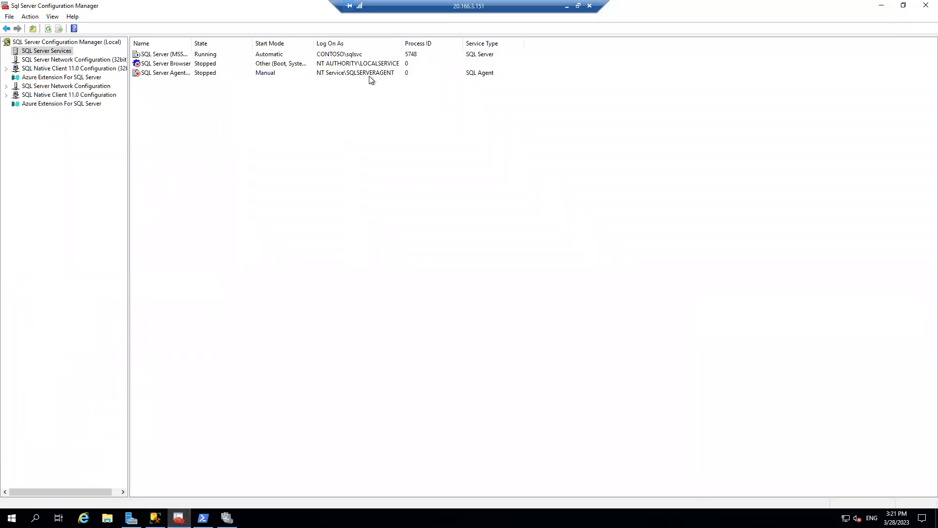
click(182, 55)
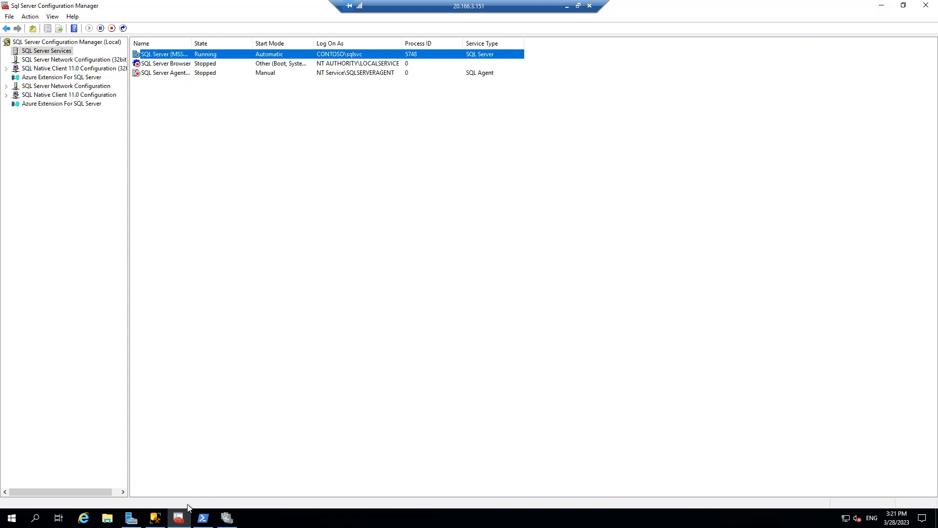
click(155, 518)
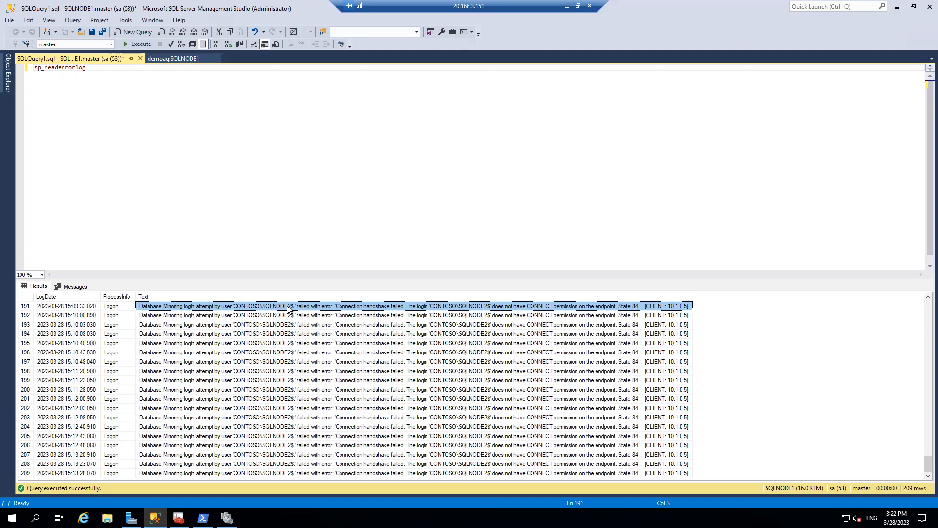
- Delete the demoag availability group from SQLNODE1
click(7, 78)
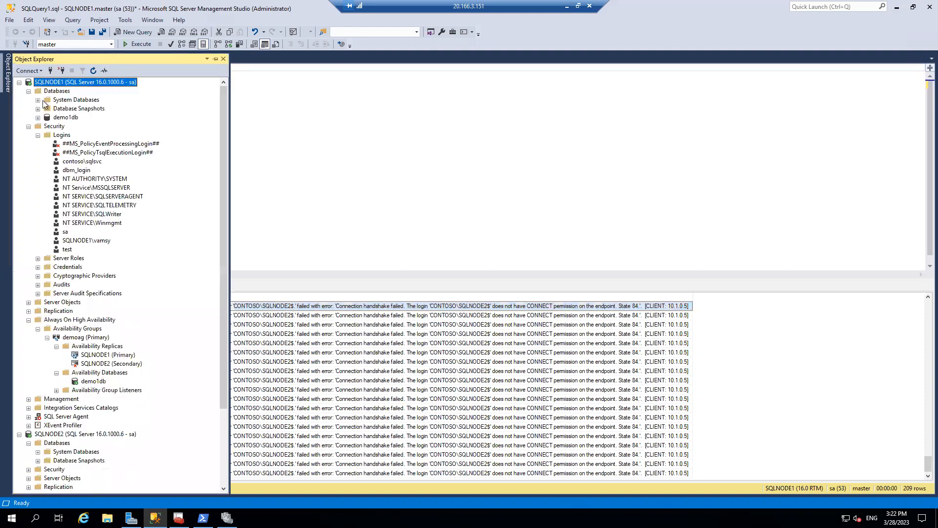
click(29, 126)
right_click(89, 175)
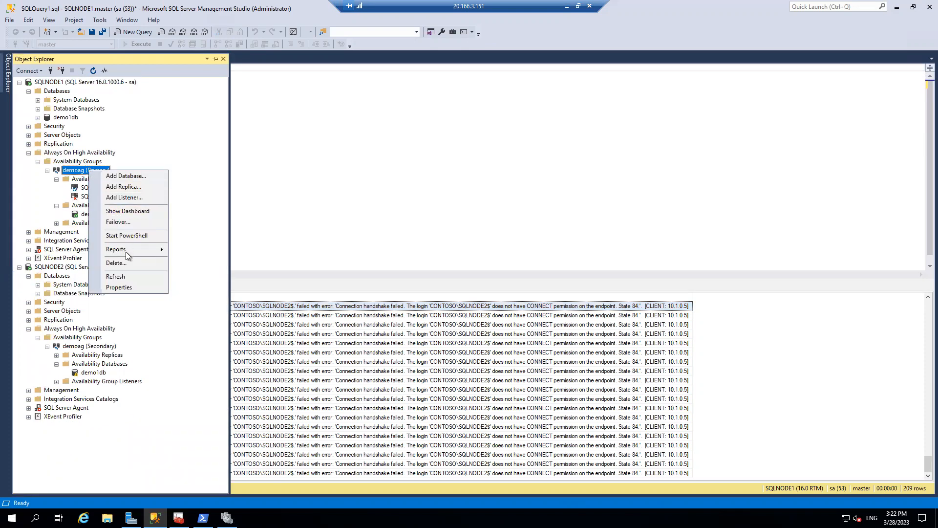
click(124, 264)
click(553, 370)
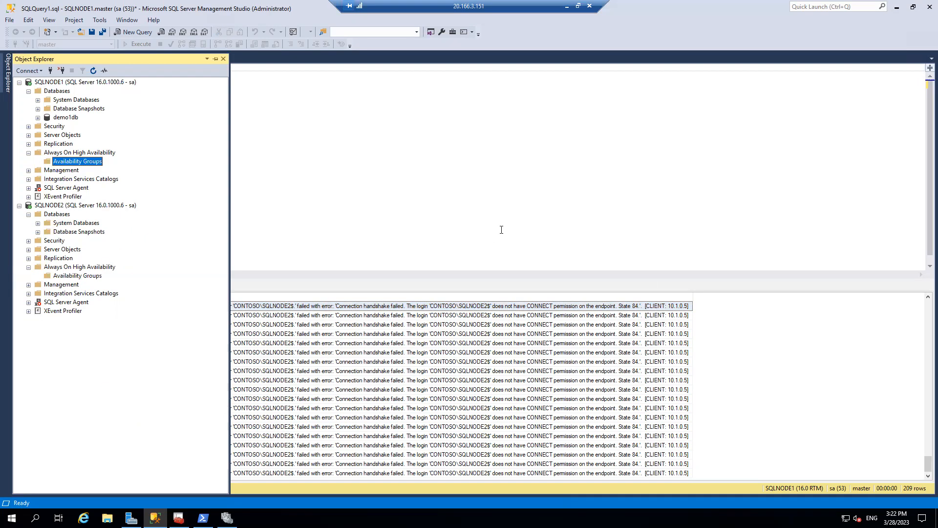
- Refresh SQLNODE2's databases and delete the demo1db database from SQLNODE1 with existing connections closed
right_click(60, 215)
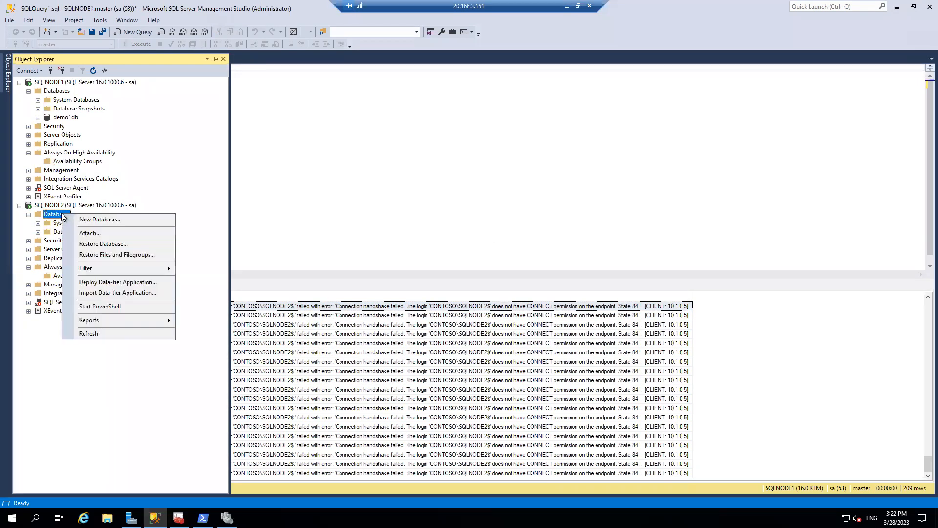
click(116, 333)
right_click(64, 117)
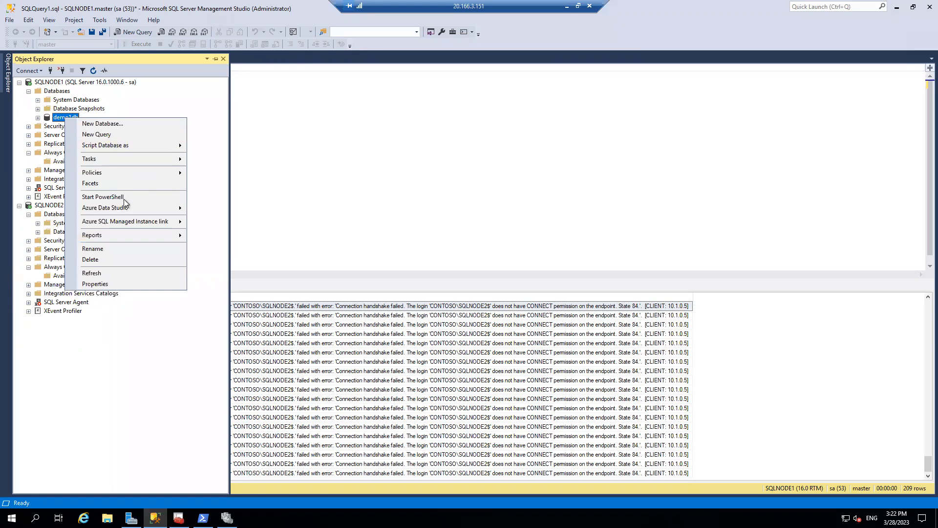
click(112, 258)
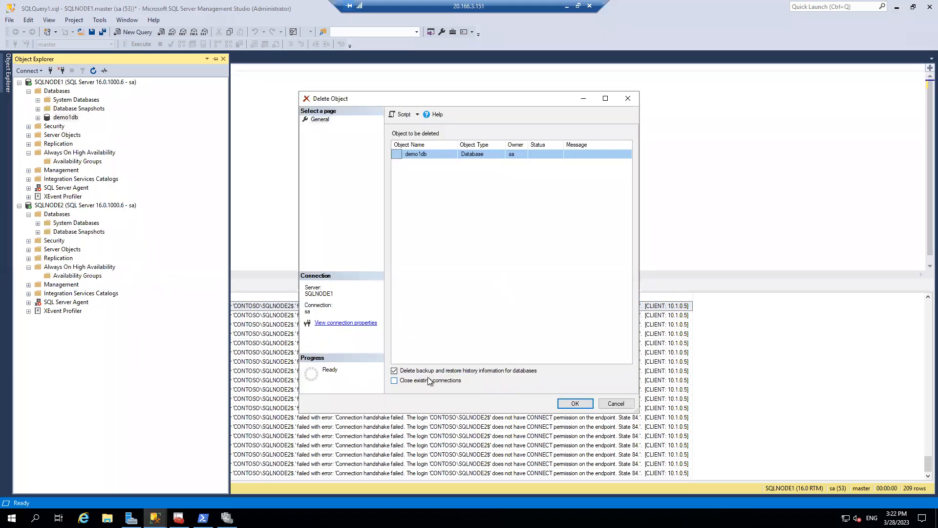
click(427, 380)
click(577, 404)
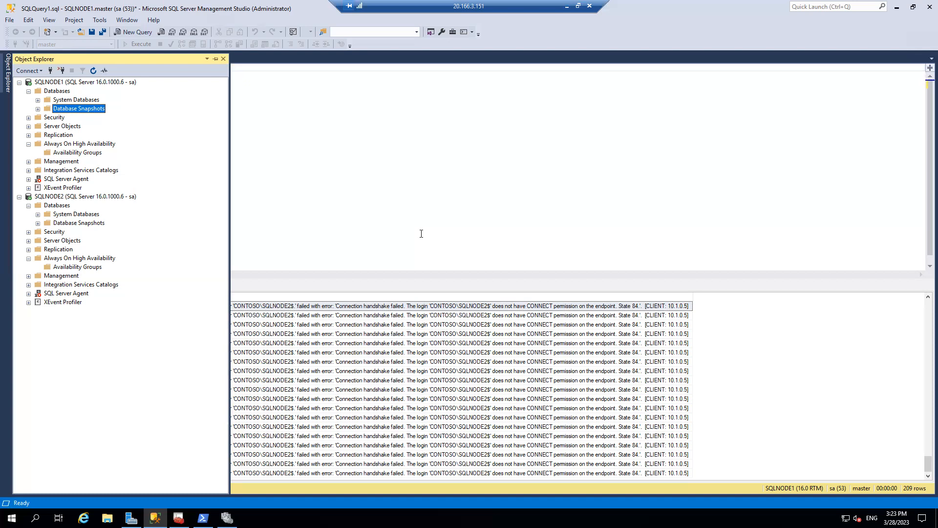
- Create a new database named demo2db on SQLNODE1 with the default settings
right_click(63, 94)
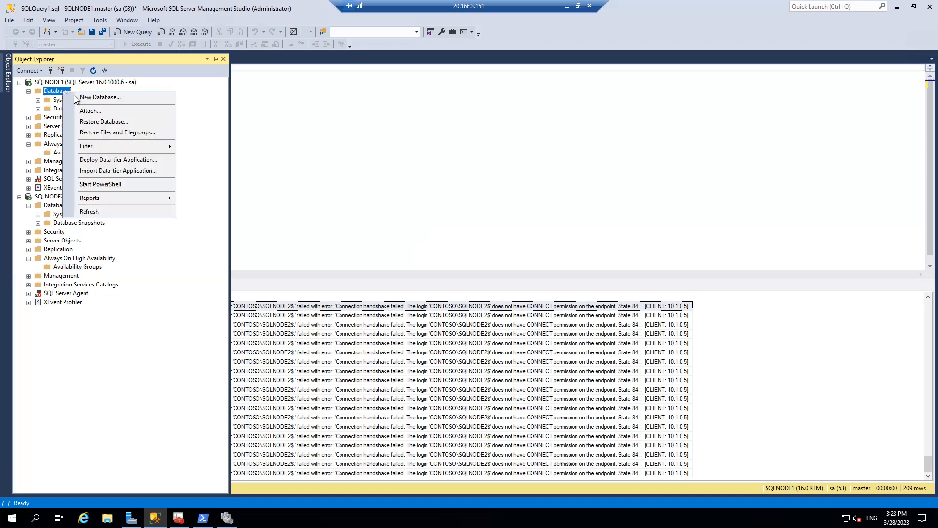
click(85, 97)
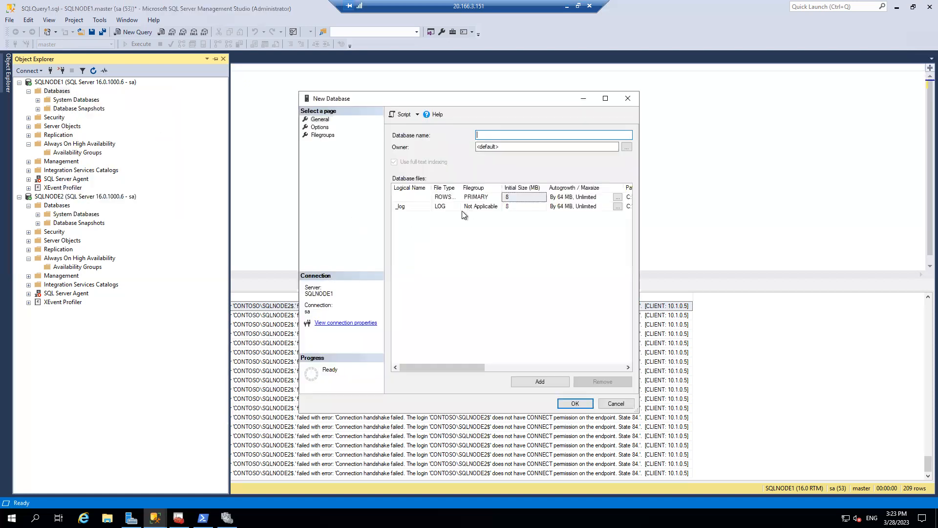
text(demo2db)
click(575, 403)
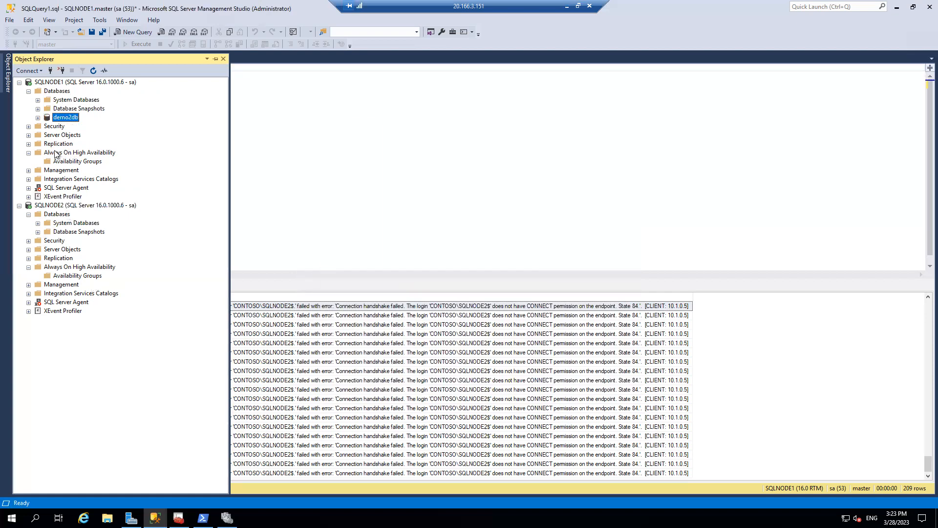
- Start a new availability group on SQLNODE1 named demoag2 with the Windows Server Failover Cluster type and advance to database selection
right_click(78, 160)
click(118, 167)
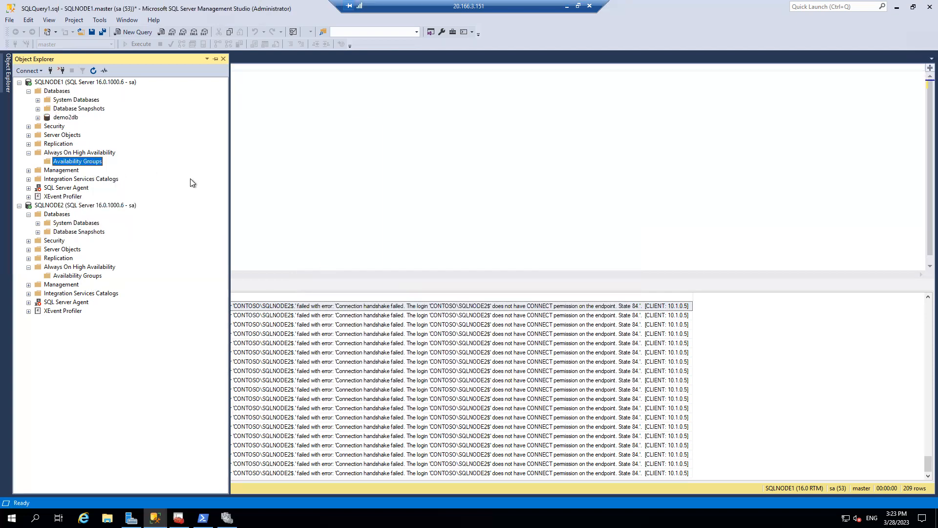
text(demoag2)
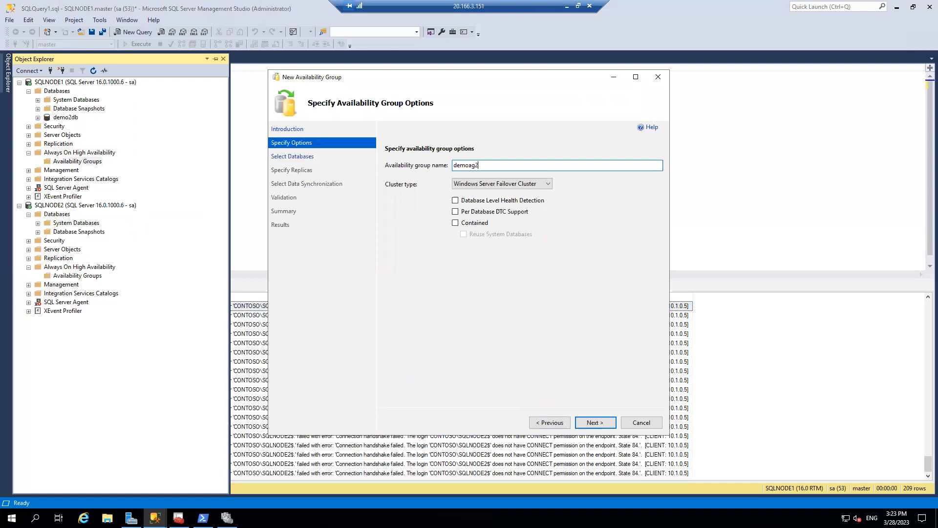
click(597, 420)
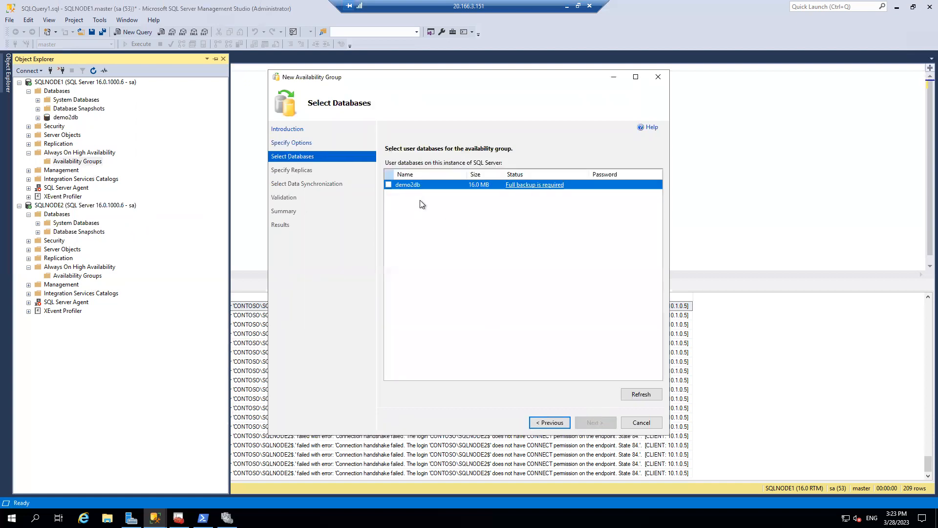
- Take a full backup of the demo2db database on SQLNODE1 to the default disk file demo2db.bak
right_click(60, 117)
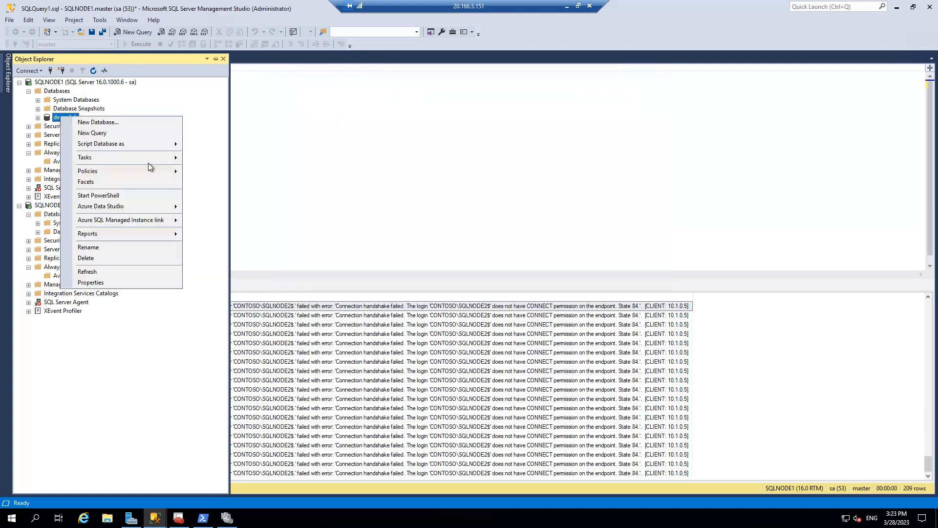
mouse_move(146, 157)
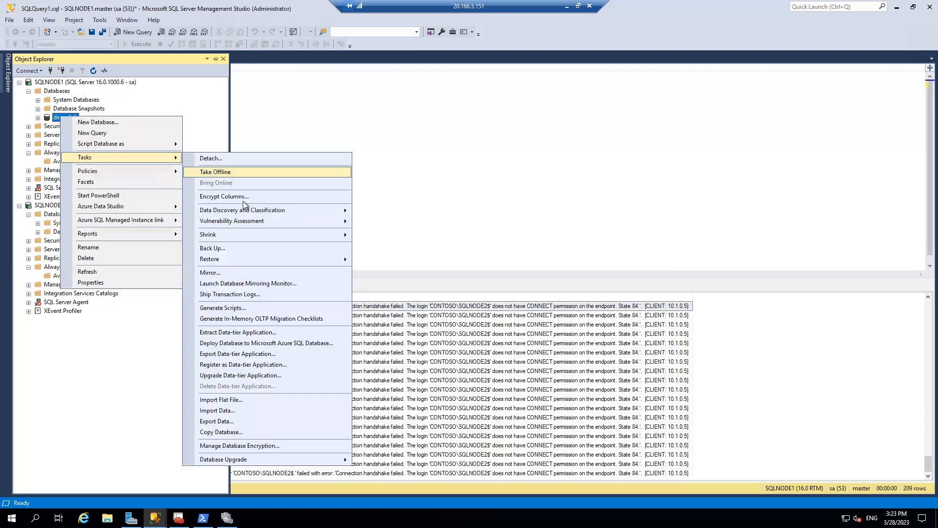
click(215, 250)
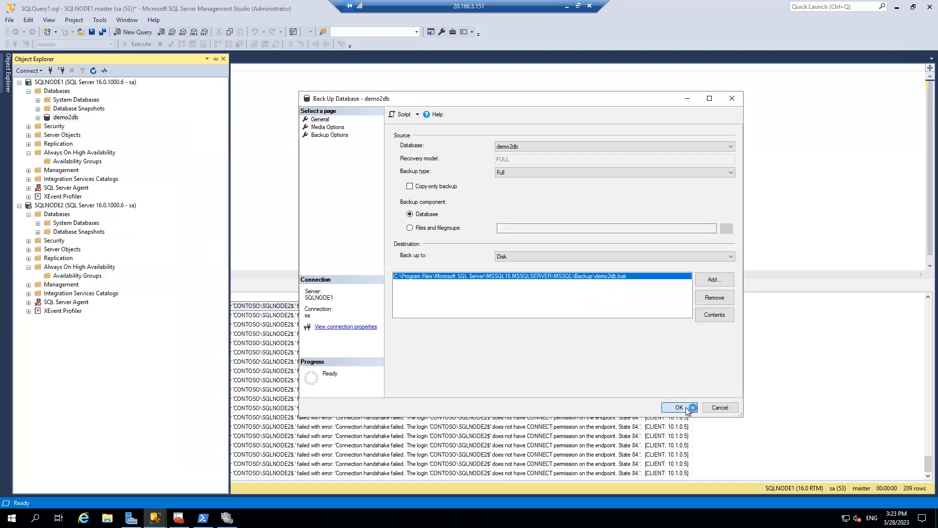
click(685, 408)
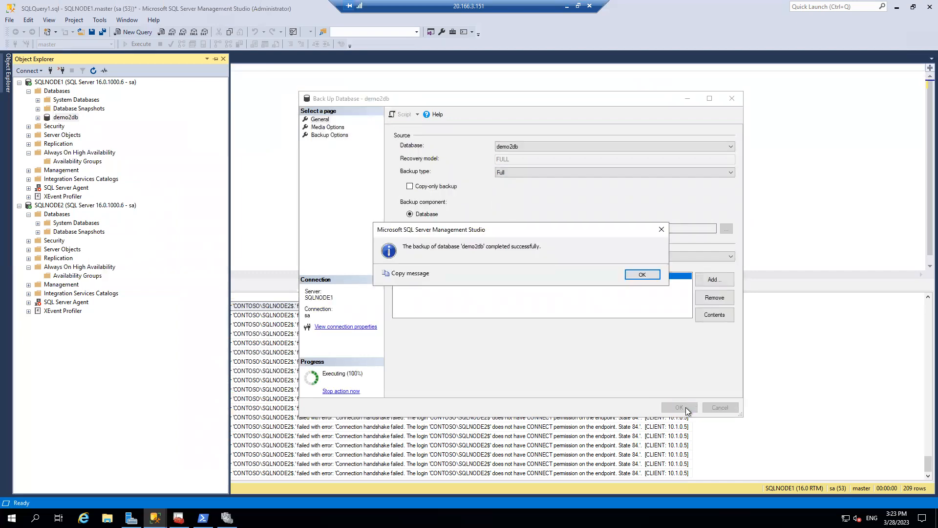
click(642, 274)
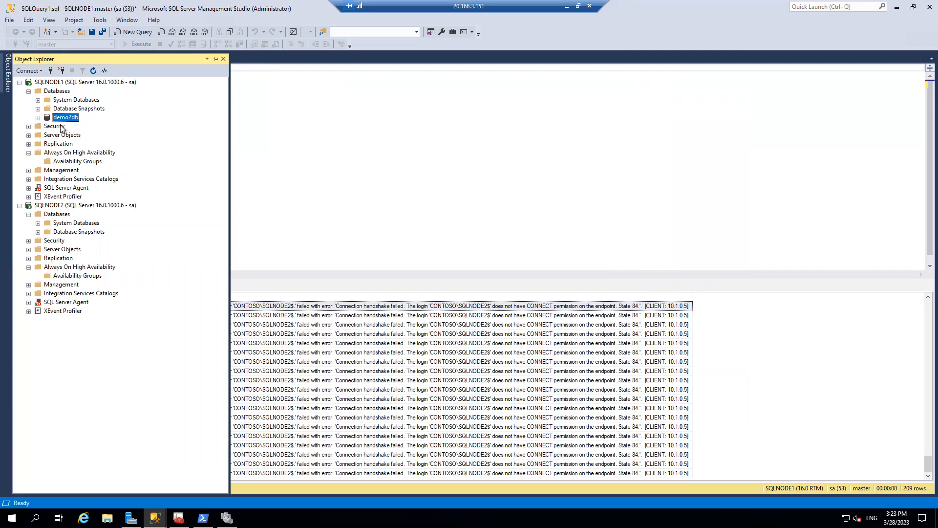
- Return to the new availability group wizard, refresh its database list, include demo2db and advance to the replica settings
mouse_move(155, 517)
click(187, 477)
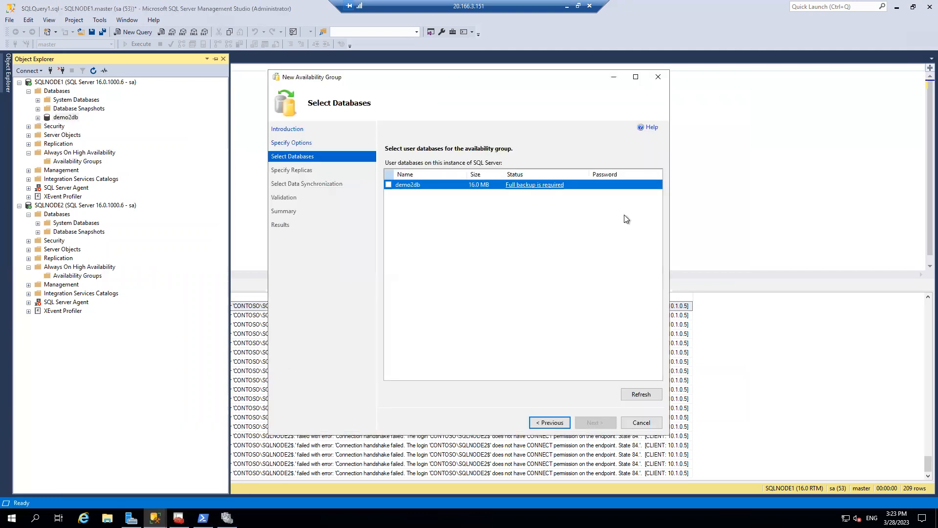
click(640, 394)
click(388, 185)
click(596, 421)
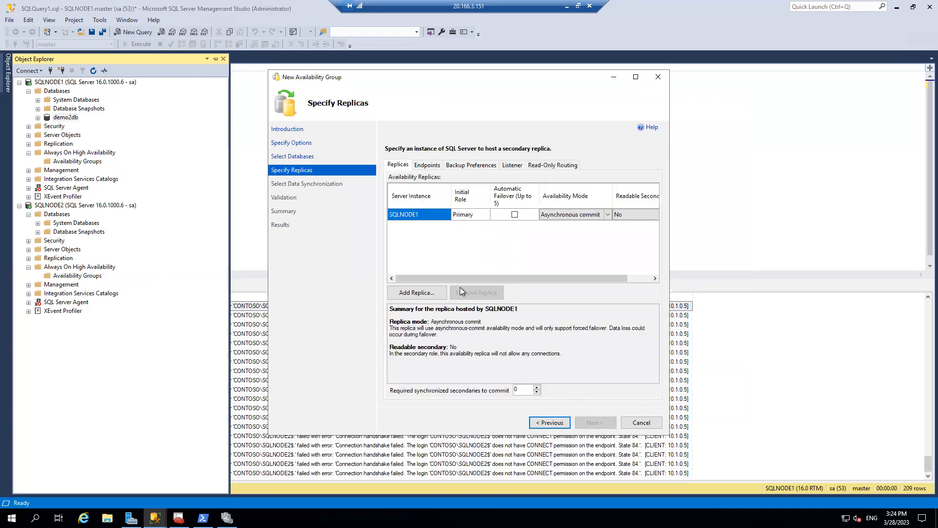
- Add SQLNODE2 as a secondary replica of the availability group by connecting to that server
click(431, 293)
click(575, 200)
click(478, 214)
click(438, 269)
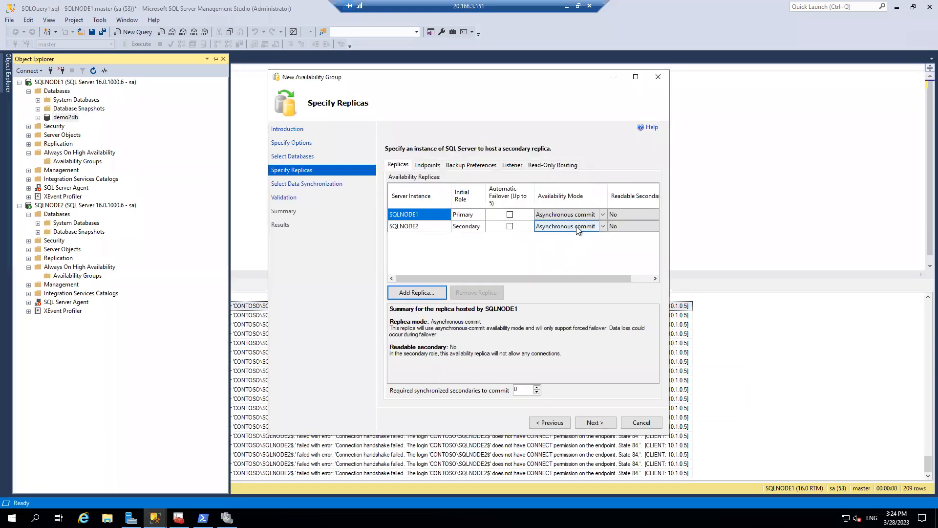
- Set the availability mode of both SQLNODE1 and SQLNODE2 replicas to Synchronous commit
click(600, 215)
click(573, 231)
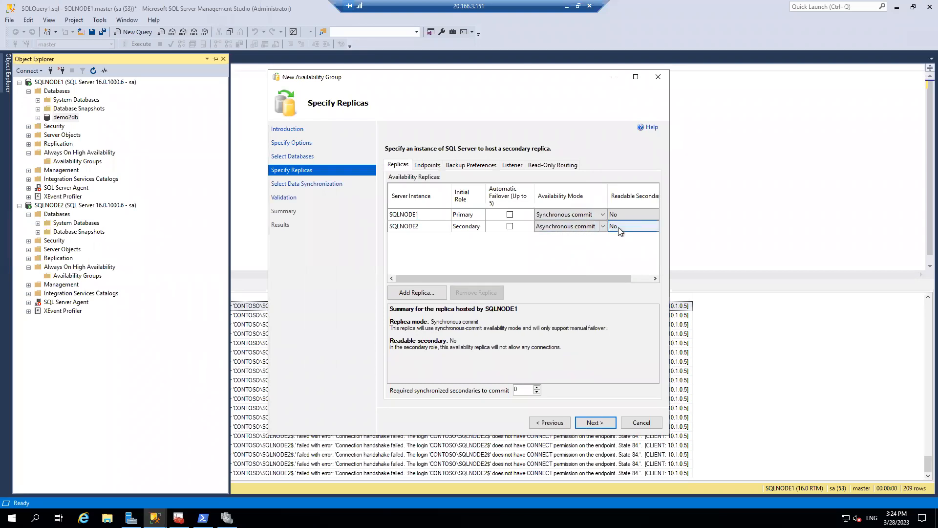
click(602, 226)
click(580, 243)
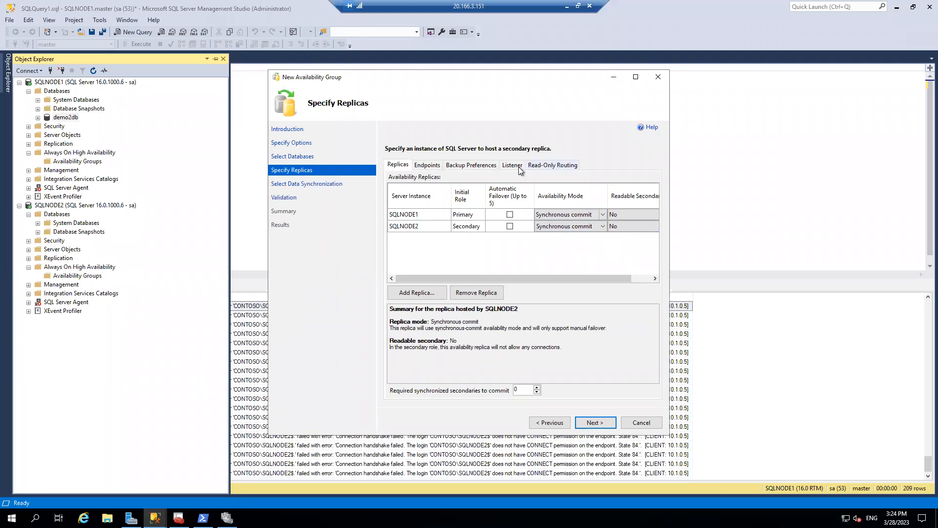
- Keep the data synchronization defaults, pass validation, create the demoag2 availability group and close the wizard
click(602, 425)
click(605, 425)
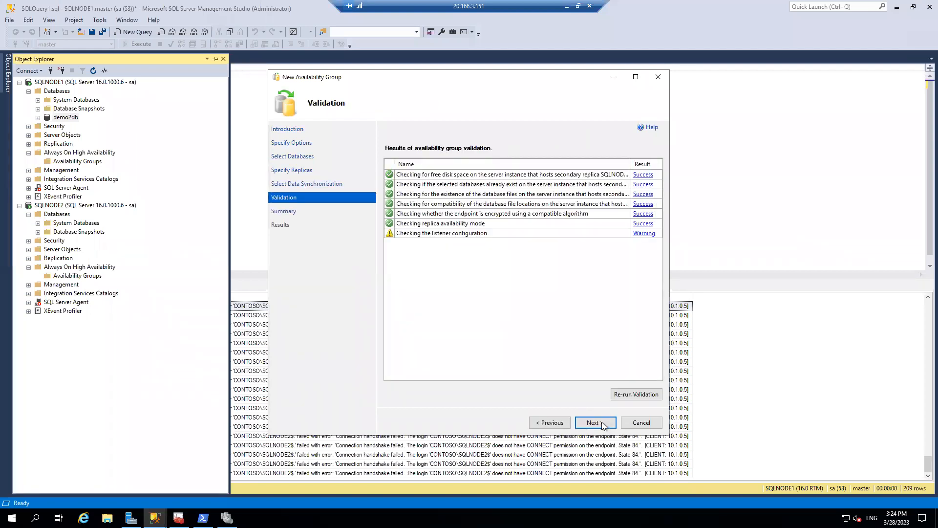
click(606, 423)
click(606, 424)
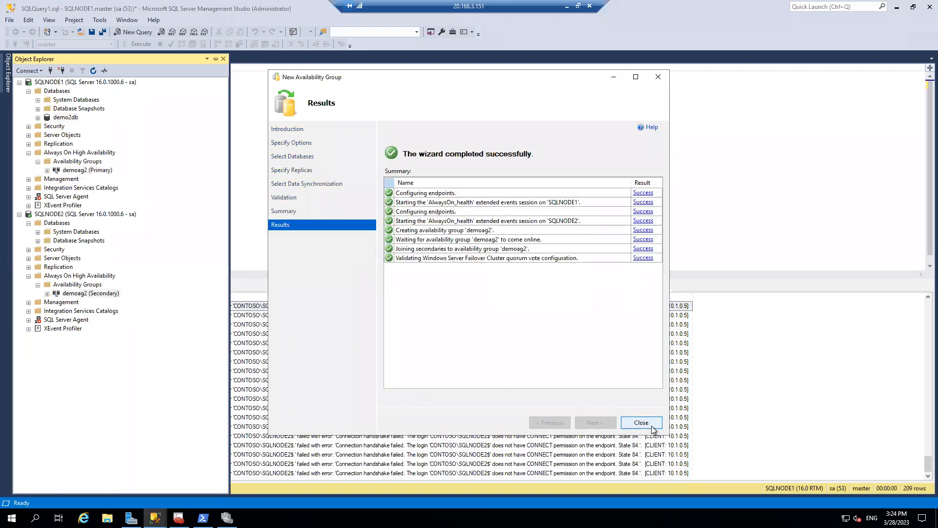
click(639, 422)
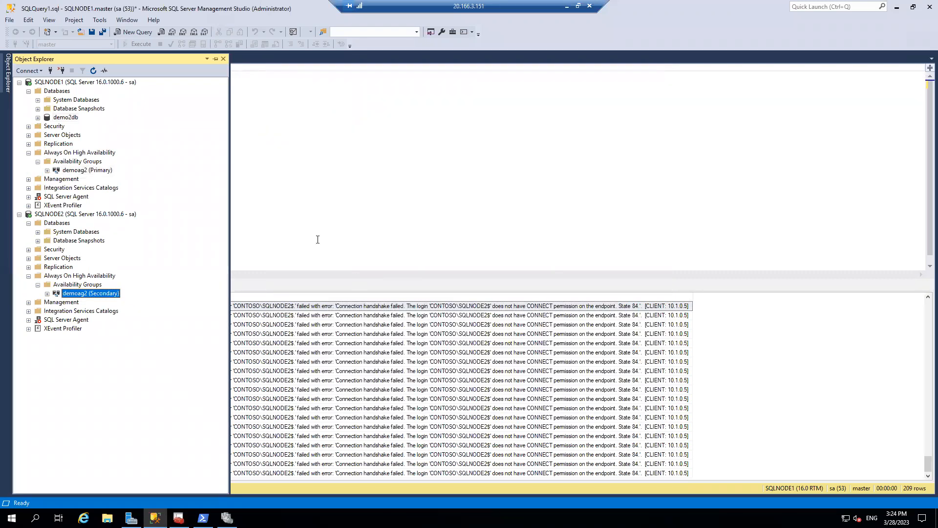
- Refresh SQLNODE1 and SQLNODE2 and expand the databases of both servers to check for demo2db
right_click(62, 83)
click(93, 267)
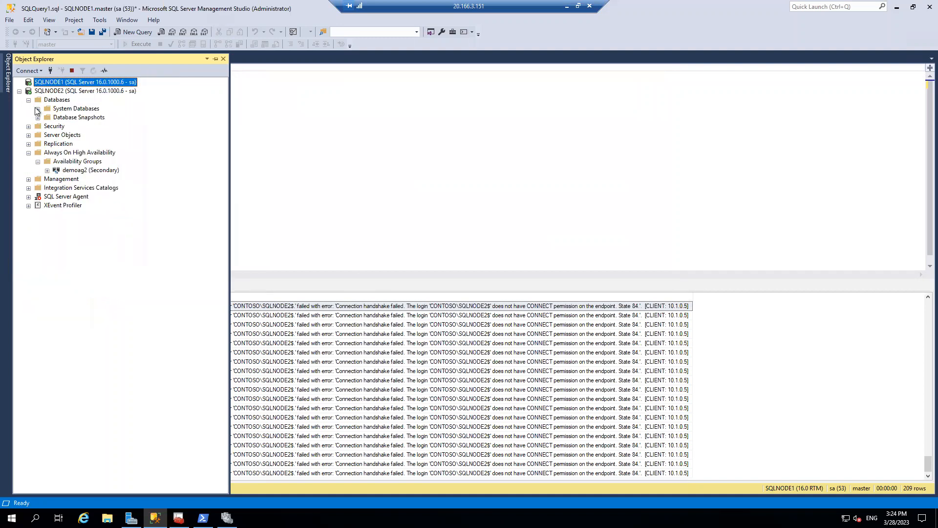
click(28, 91)
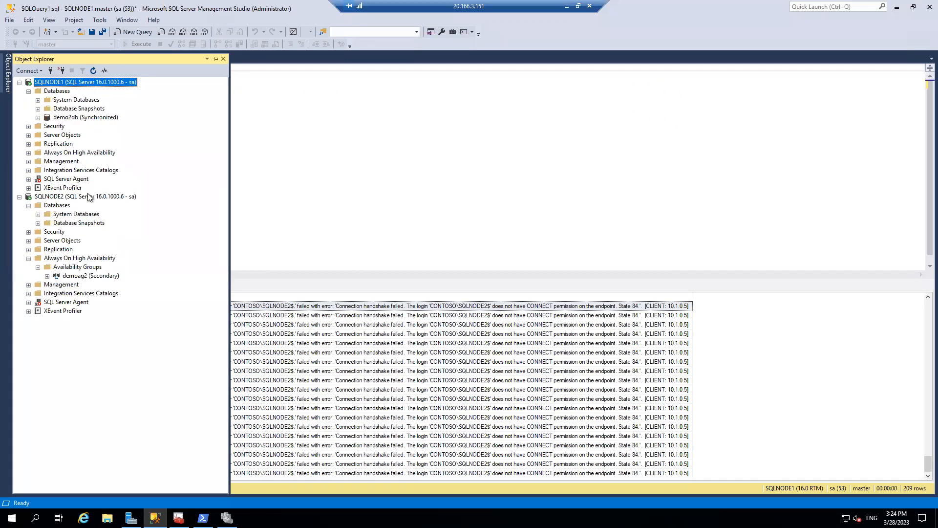
right_click(85, 201)
click(109, 386)
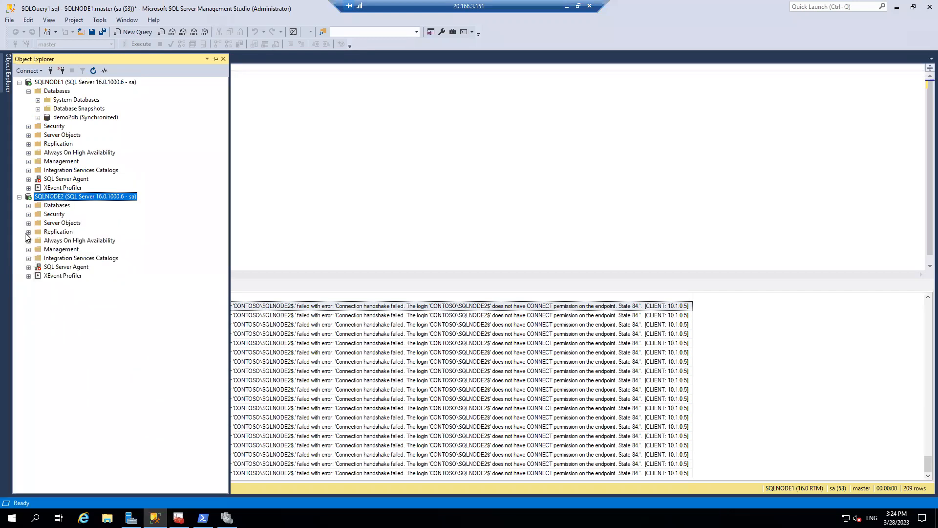
click(28, 206)
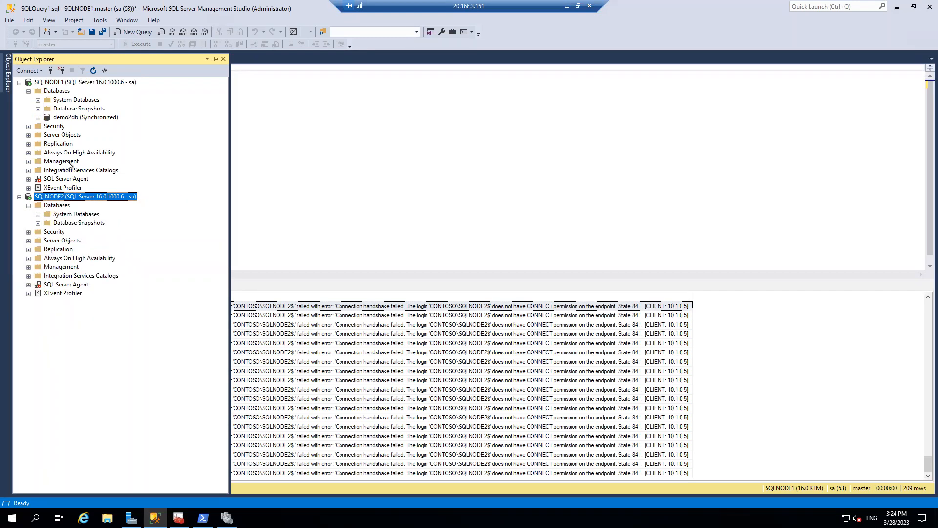
- Expand demoag2 down to its availability replicas on SQLNODE1 and check the state of the SQLNODE2 replica
click(28, 152)
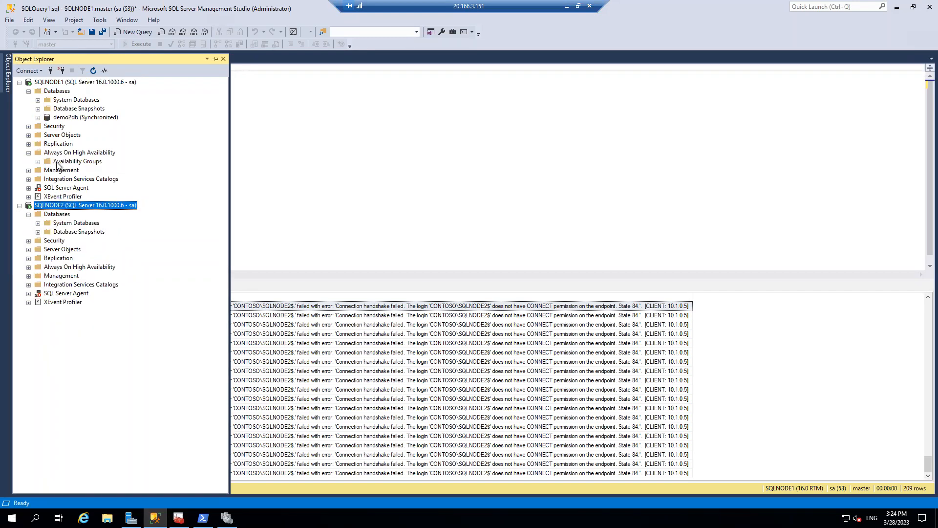
click(38, 162)
click(47, 170)
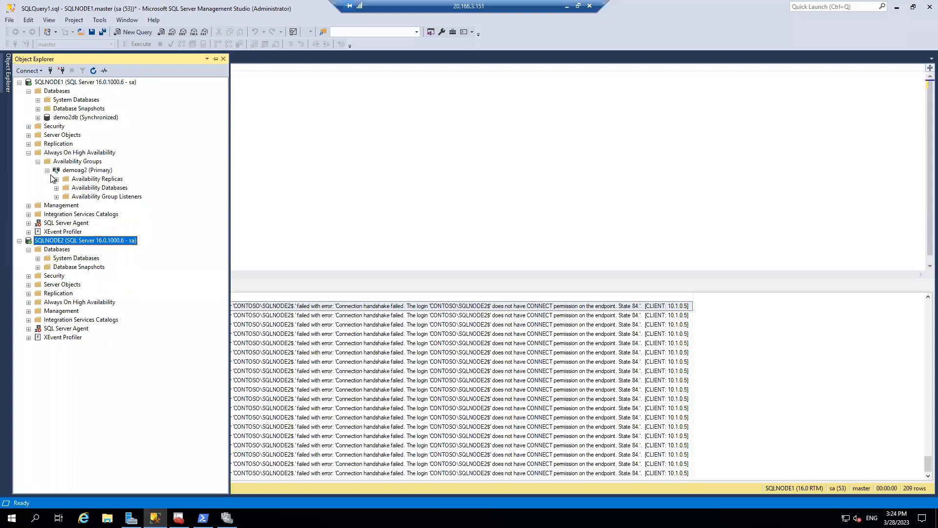
click(57, 179)
right_click(105, 197)
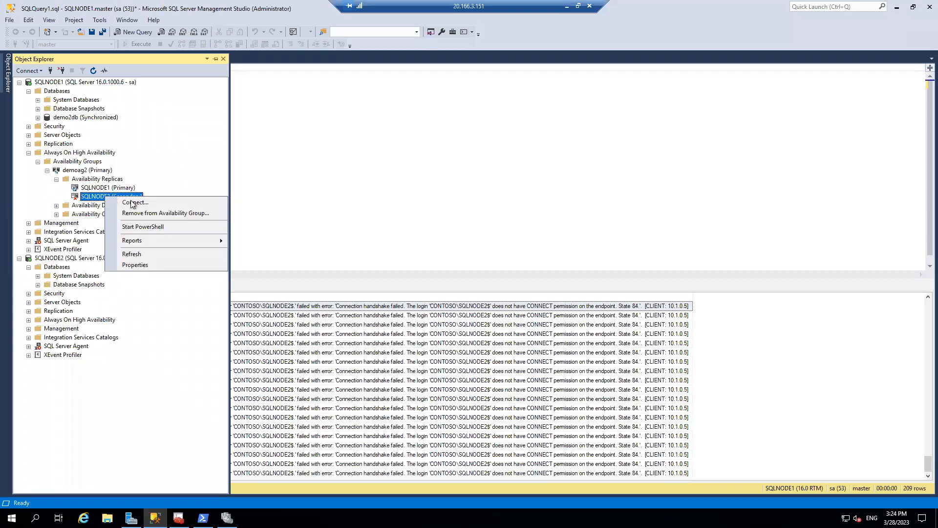
click(160, 160)
- Rerun sp_readerrorlog on SQLNODE1, widen the message text and results area, and examine the newest and earlier log entries
click(310, 134)
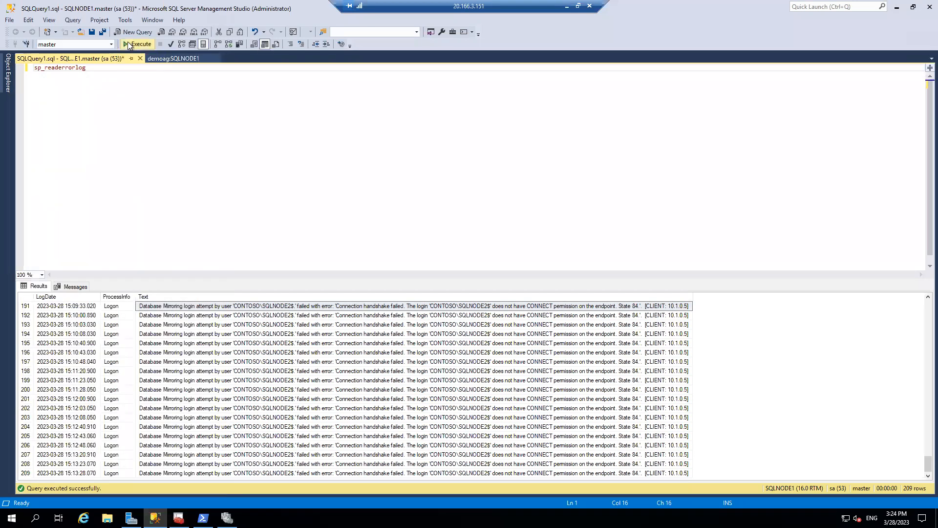
key(F5)
drag(928, 310, 921, 479)
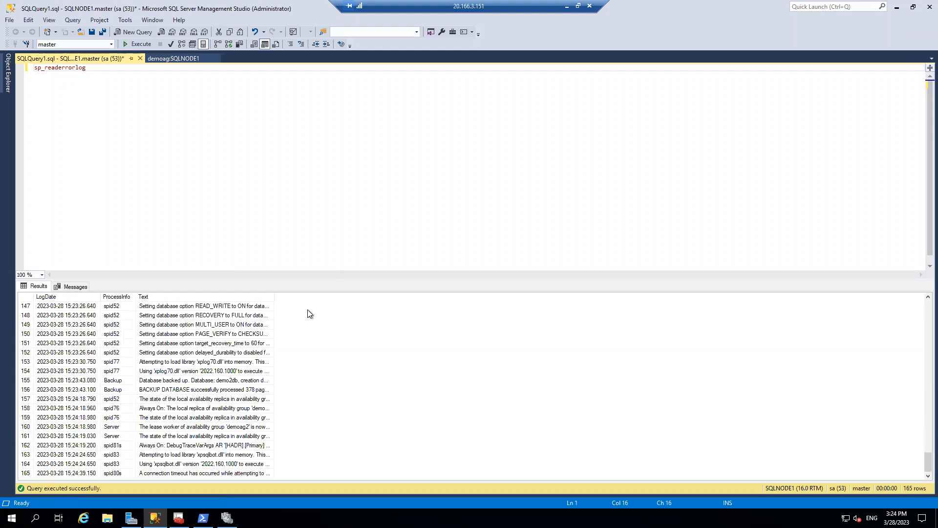
drag(274, 297, 733, 306)
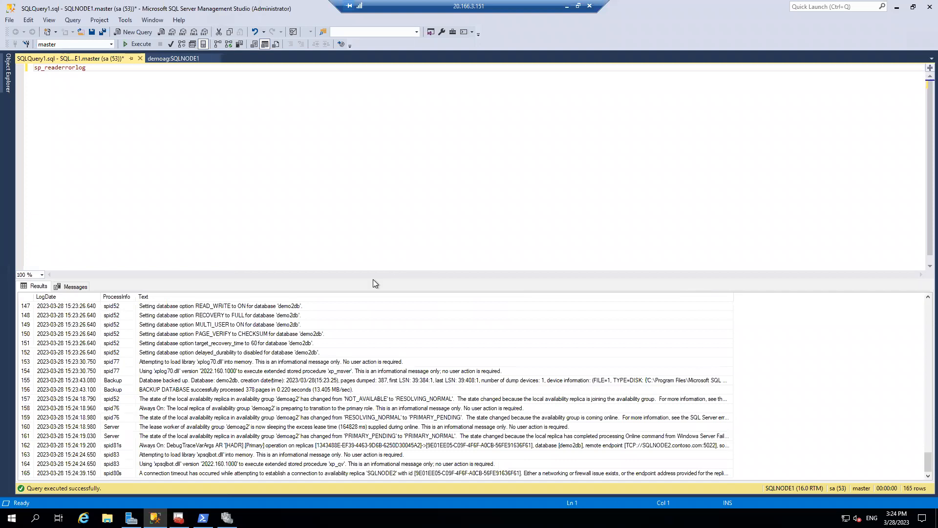
drag(357, 280, 382, 200)
click(346, 159)
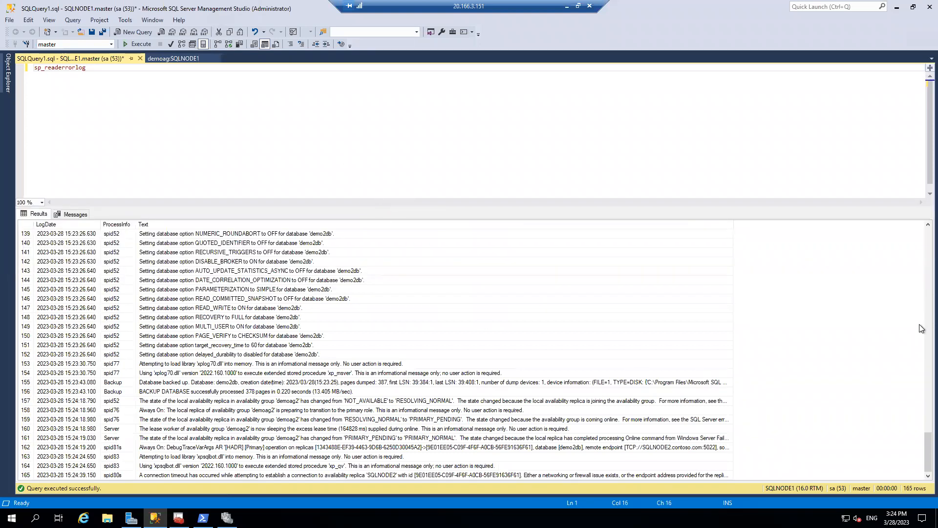
drag(923, 433, 921, 390)
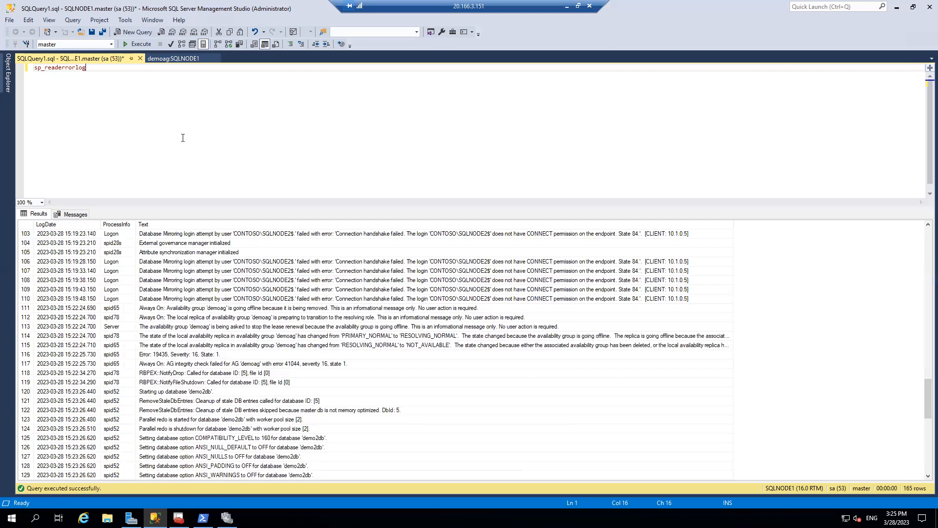
- Switch to SQL Server Configuration Manager, restart the SQL Server service running as CONTOSO\sqlsvc, and return to Management Studio
key(alt+Tab)
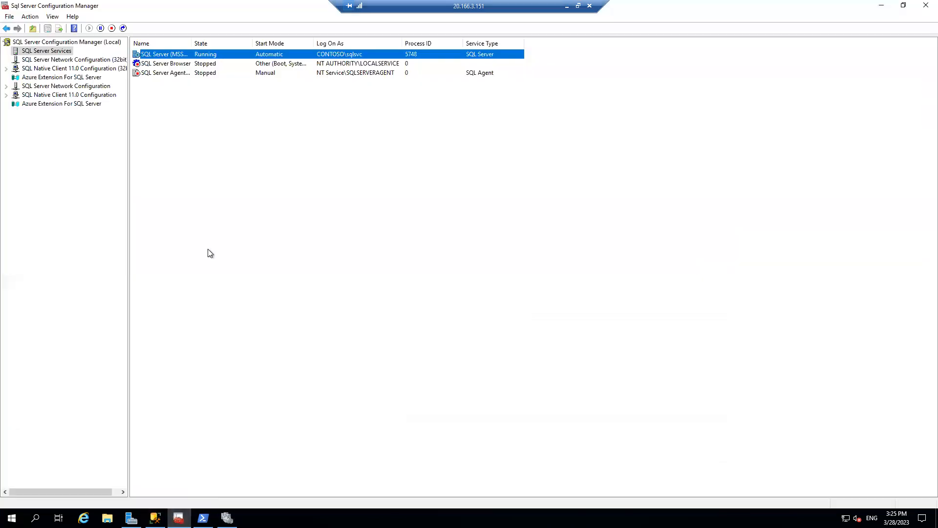
right_click(185, 55)
click(218, 104)
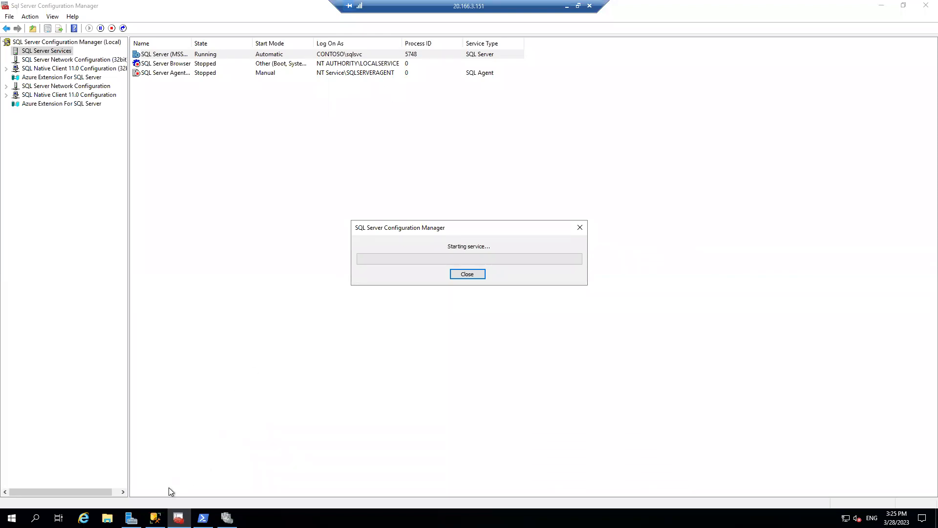
click(155, 517)
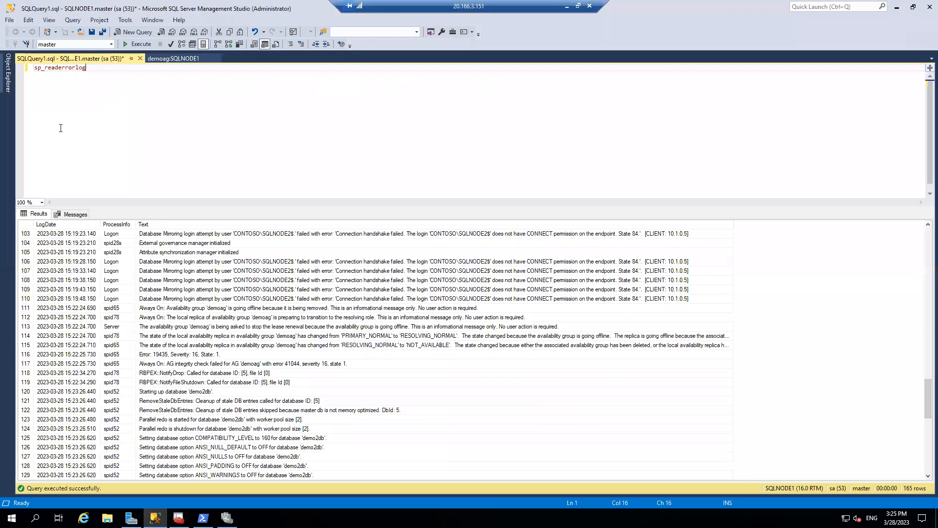
- Refresh demoag2's availability replicas on SQLNODE1 and the databases on SQLNODE2
click(7, 74)
right_click(108, 180)
click(140, 224)
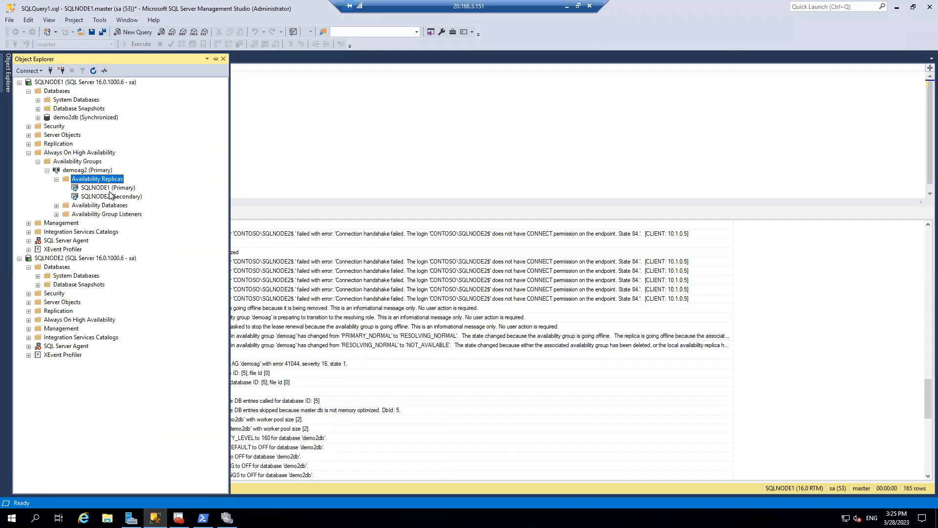
right_click(64, 271)
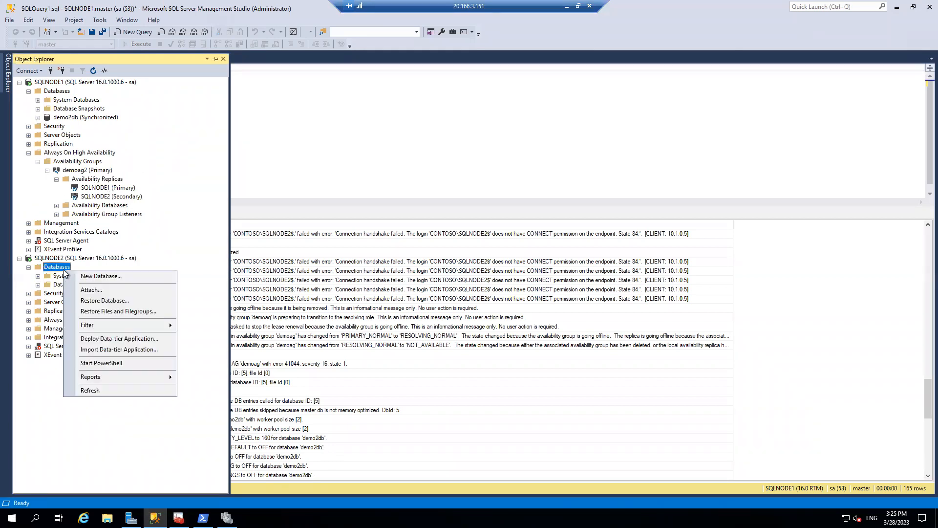
click(90, 391)
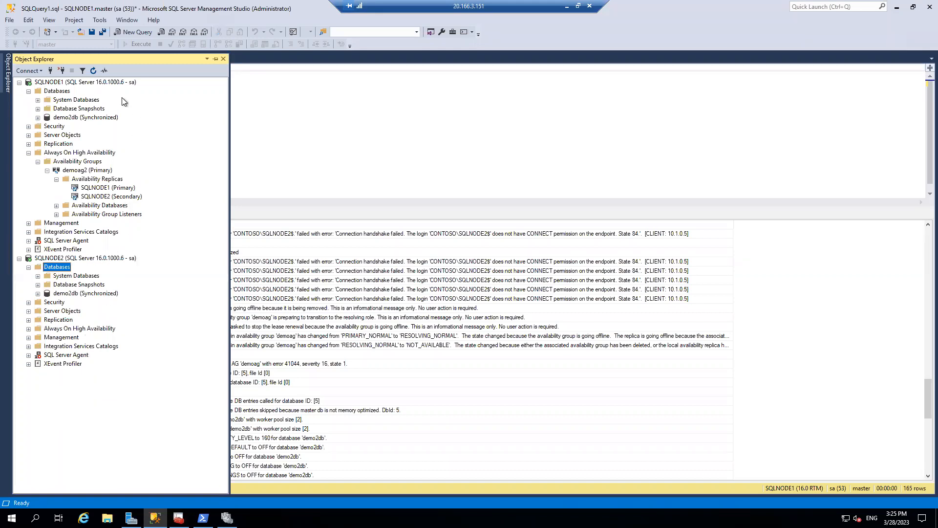
- Show the demoag2 dashboard to check replica and database health, reopen the object tree, and minimize the remote session
right_click(94, 171)
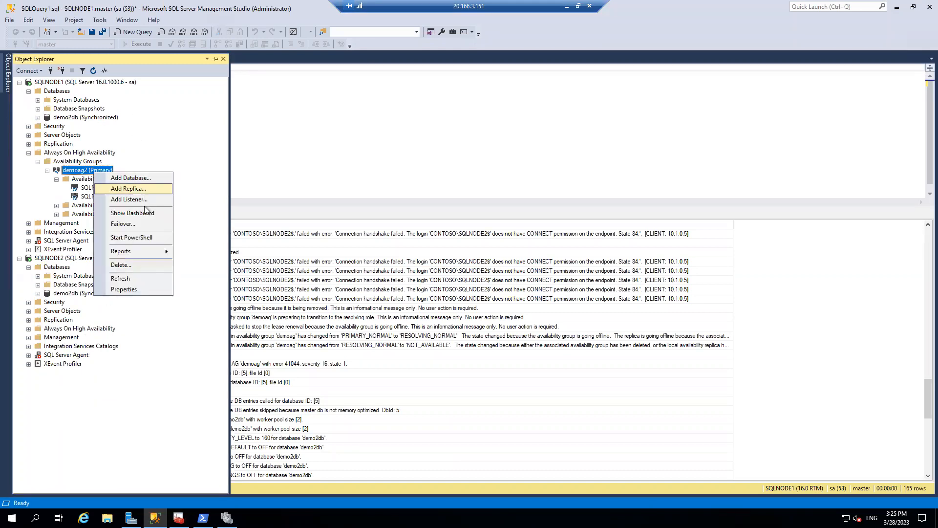
click(145, 211)
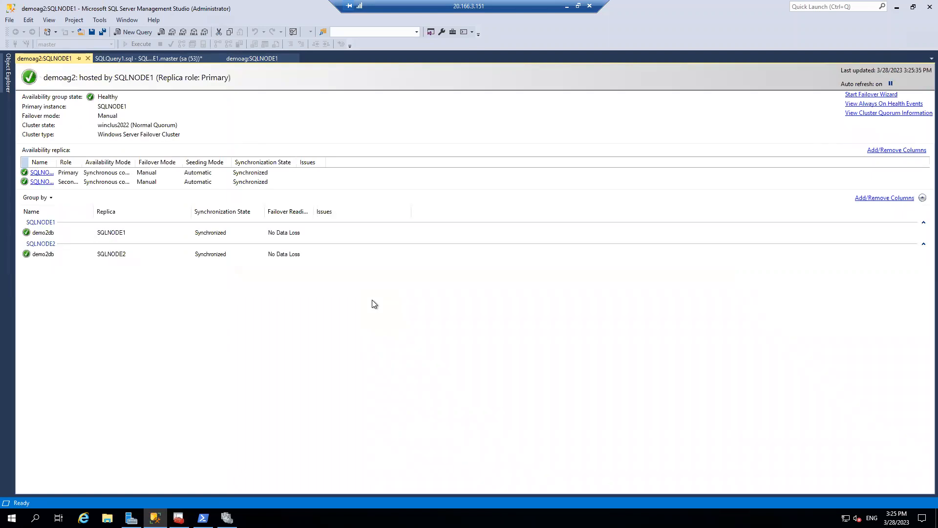
click(7, 79)
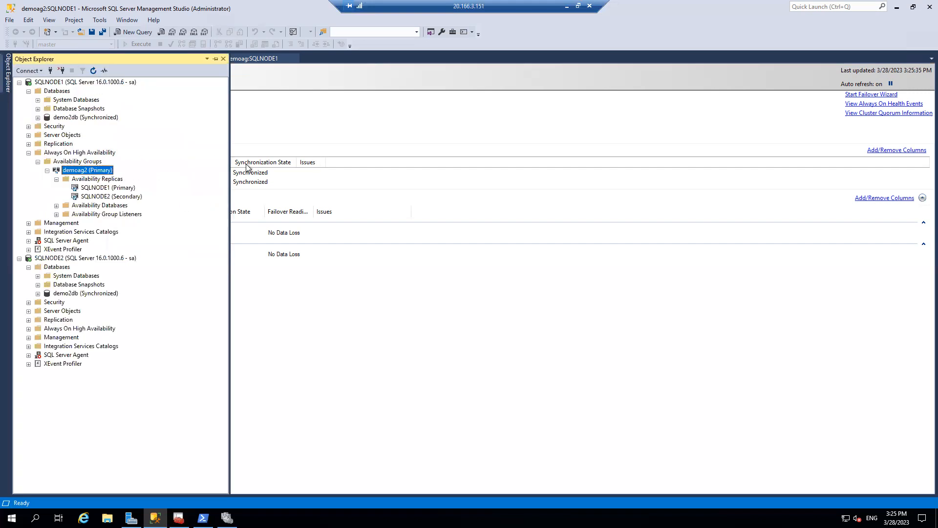
click(567, 7)
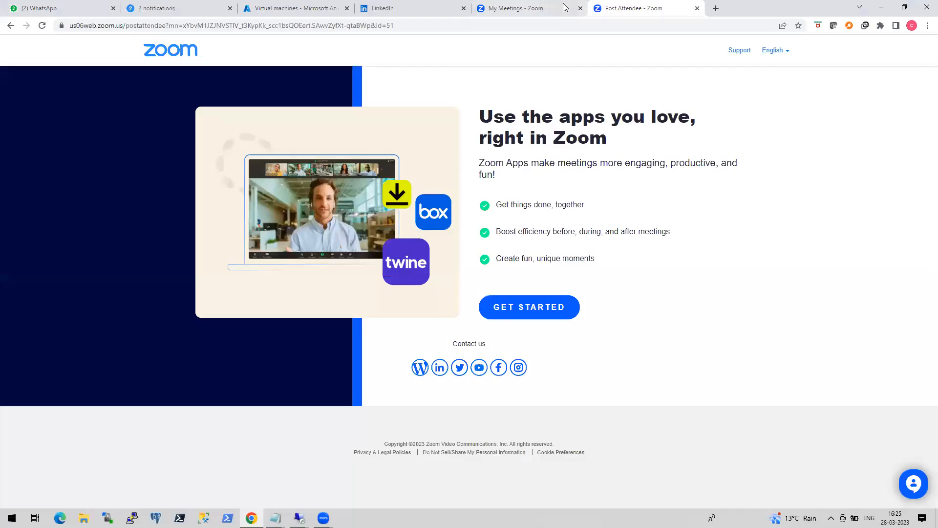
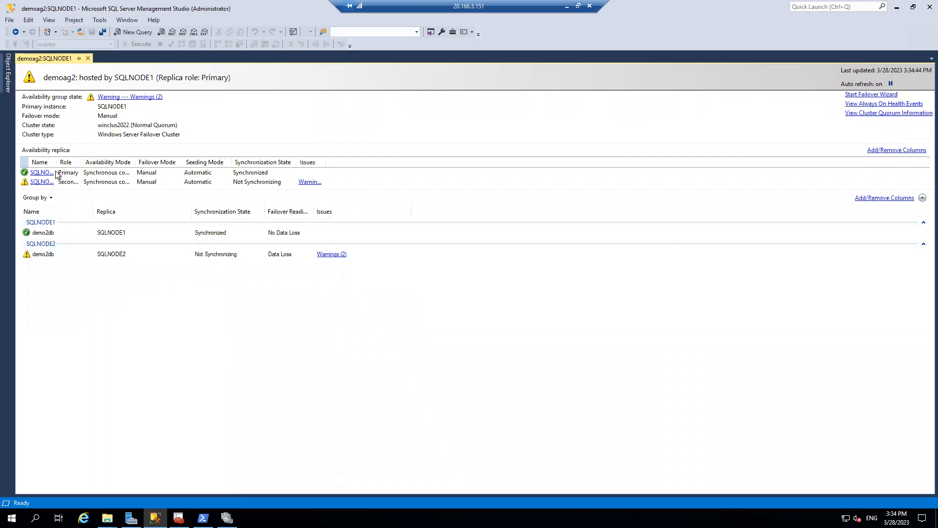
- Widen the replica name column on the demoag2 dashboard and refresh the SQLNODE2 server in the object tree
drag(57, 162, 133, 161)
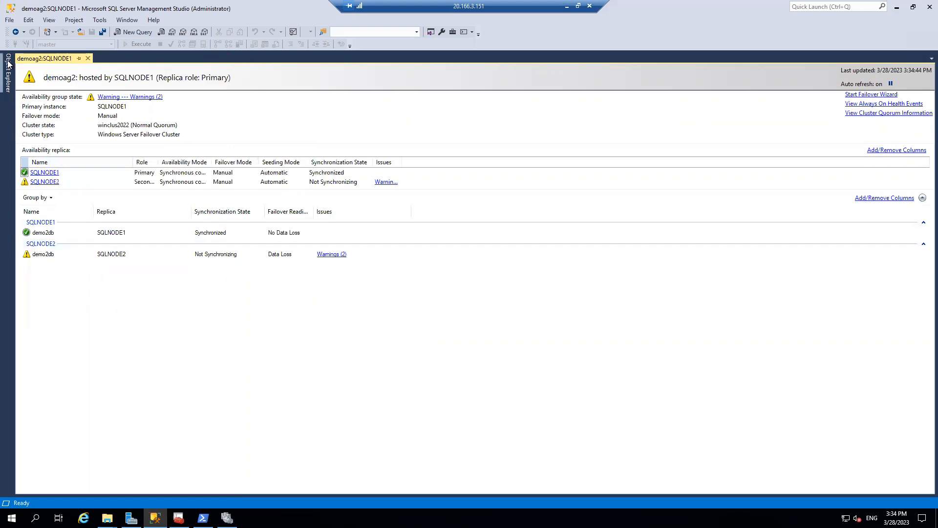
click(8, 64)
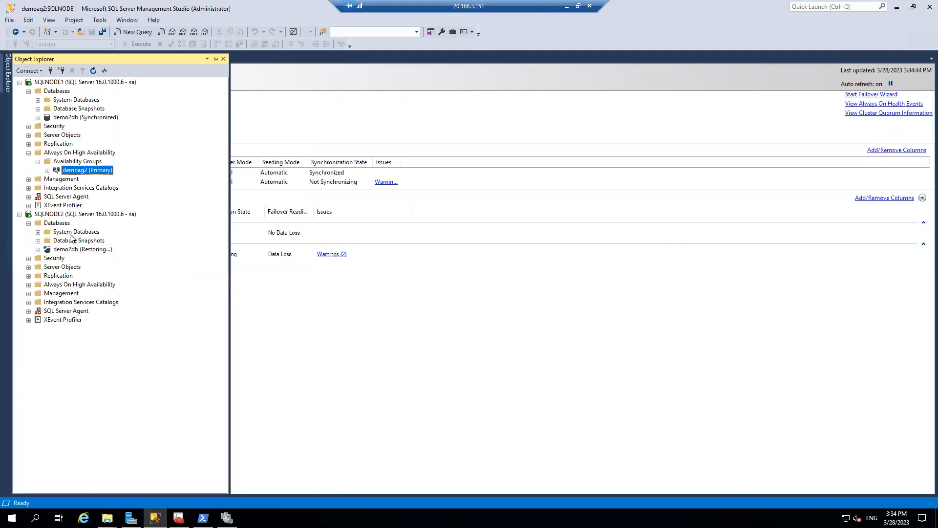
right_click(63, 214)
click(89, 400)
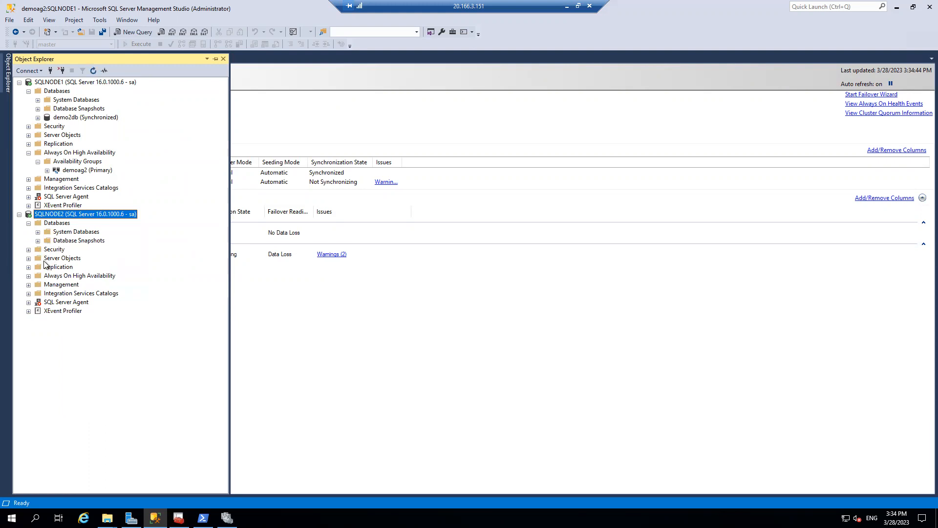
- Expand the demoag2 availability group under SQLNODE2 down to its availability replicas
click(28, 276)
click(38, 285)
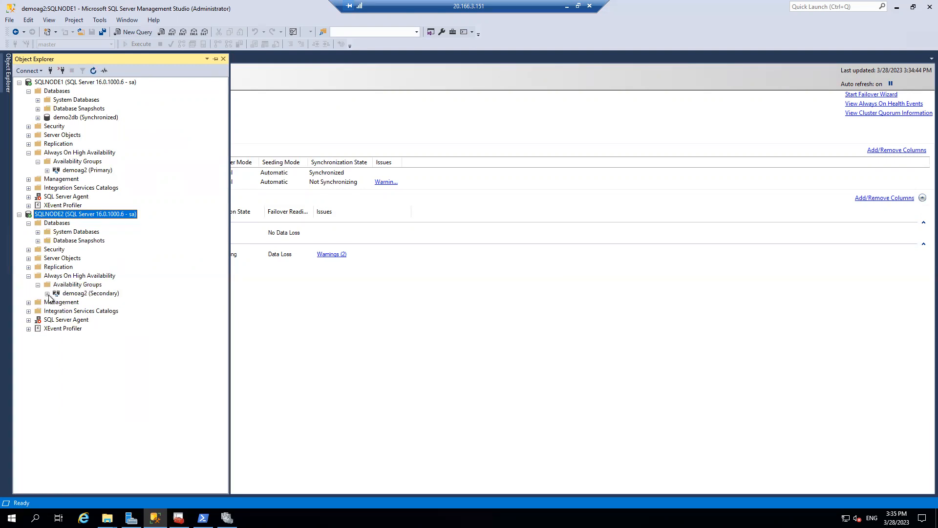
click(47, 294)
click(56, 302)
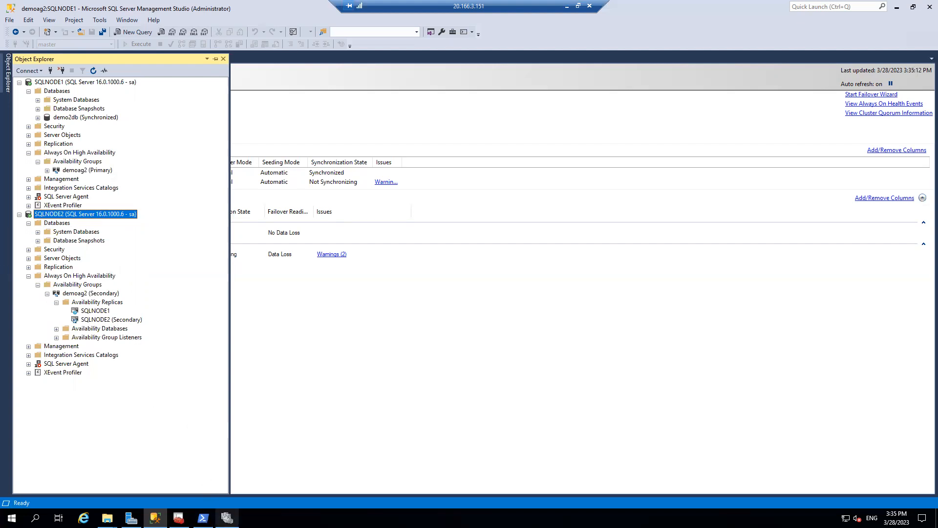
- Switch to Failover Cluster Manager, check the winclus2022 cluster's networks, and return to Management Studio
click(227, 518)
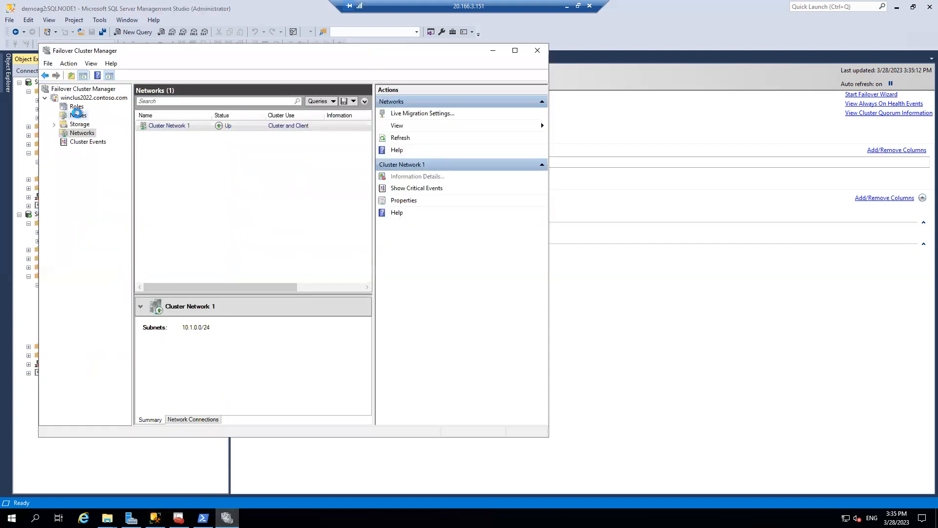
click(77, 114)
click(89, 133)
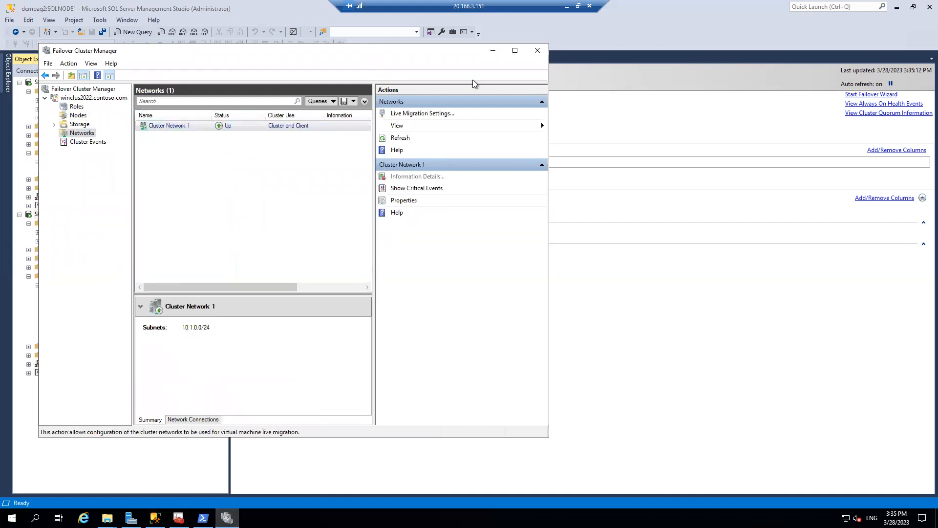
drag(229, 50, 363, 132)
click(632, 133)
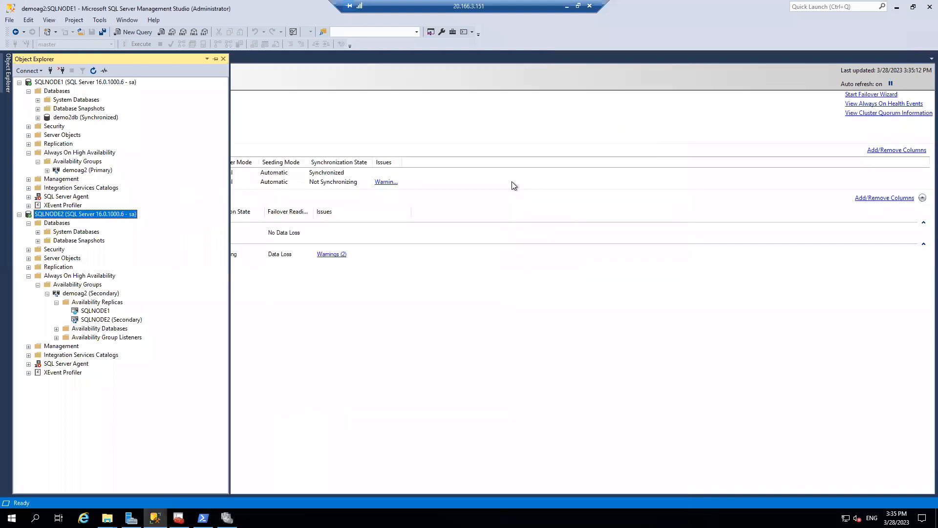
- Try to join the demo2db availability database to demoag2 on SQLNODE2, read the error details, and dismiss the dialog
click(57, 328)
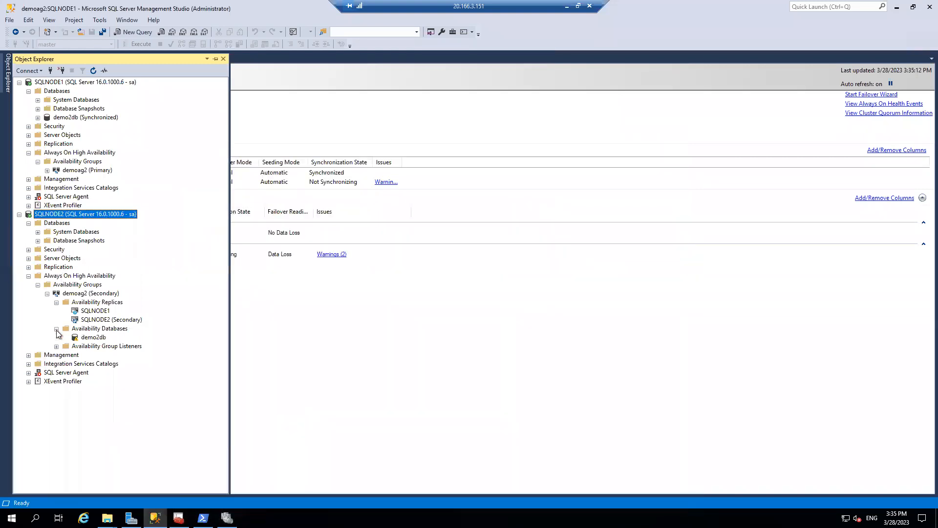
right_click(81, 337)
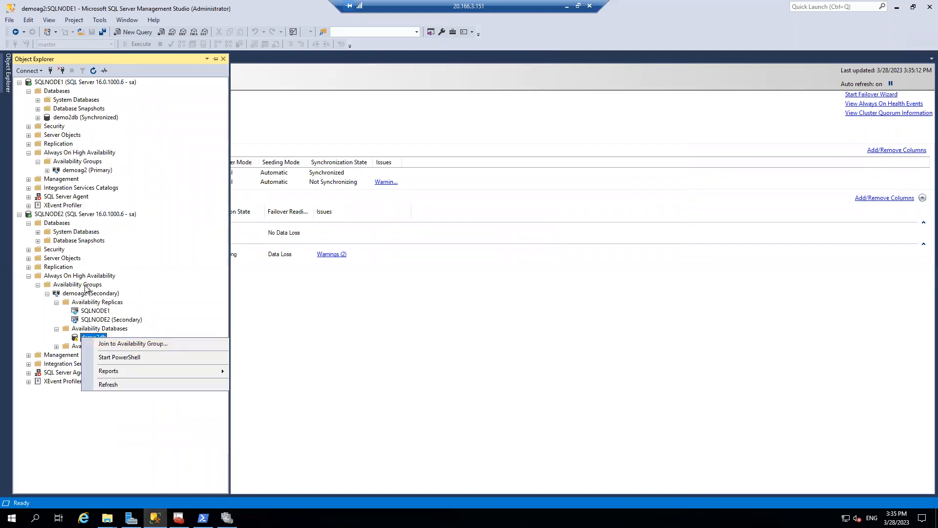
click(140, 344)
click(551, 372)
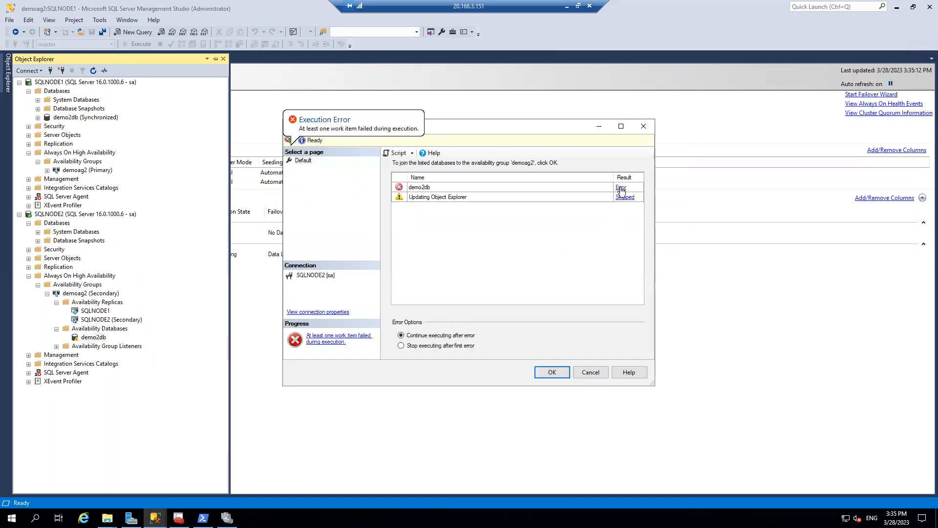
click(620, 187)
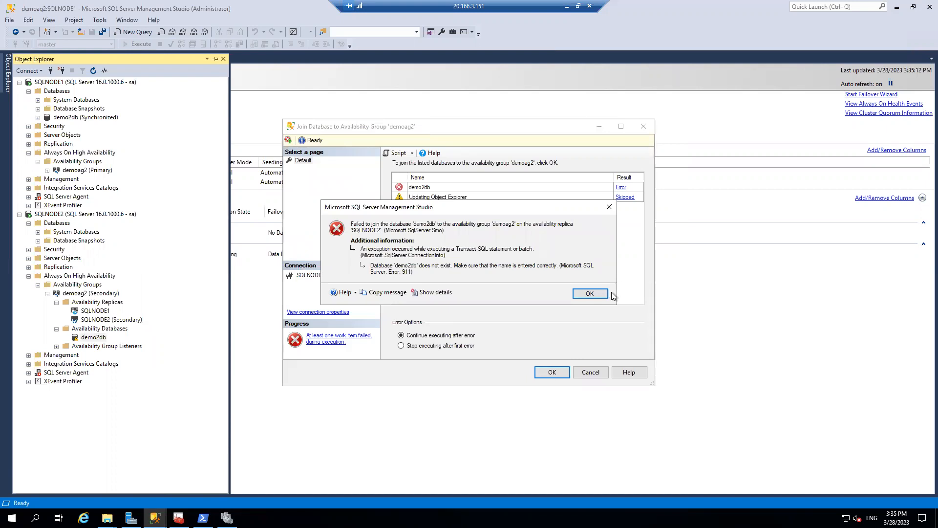
click(593, 294)
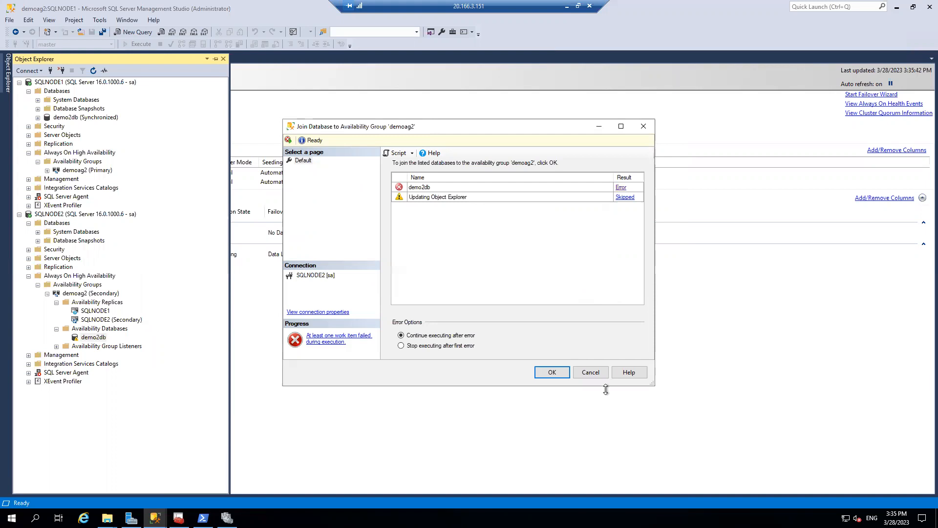
click(602, 374)
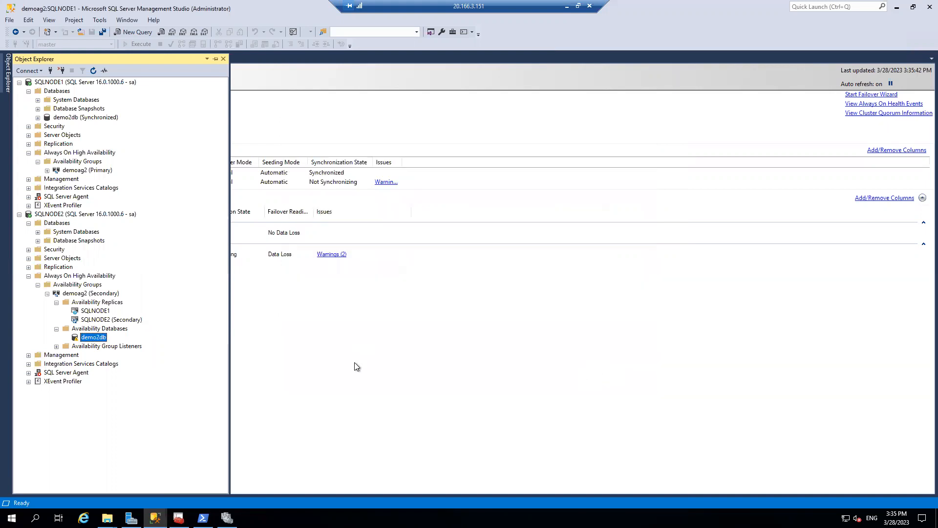
- Run sp_readerrorlog in a new query on SQLNODE2 and examine the newest log entries
click(2, 71)
click(133, 33)
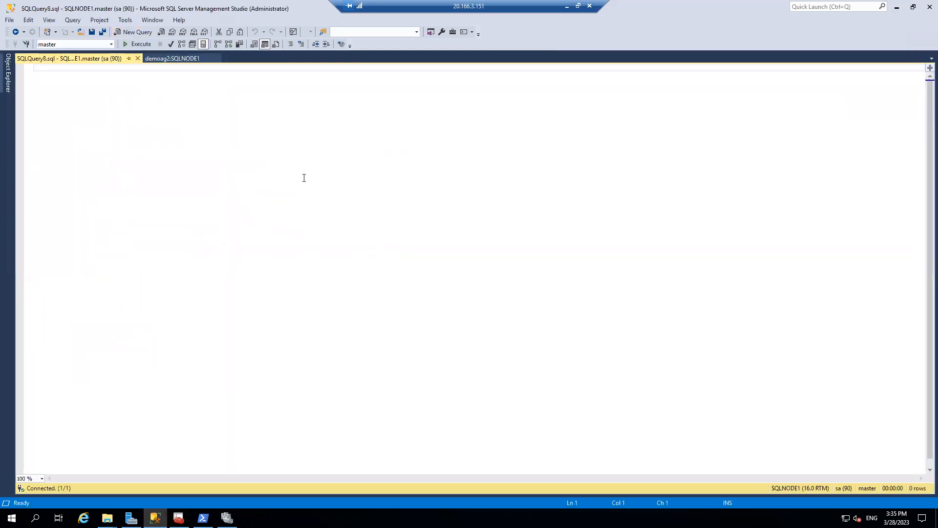
click(6, 74)
click(111, 214)
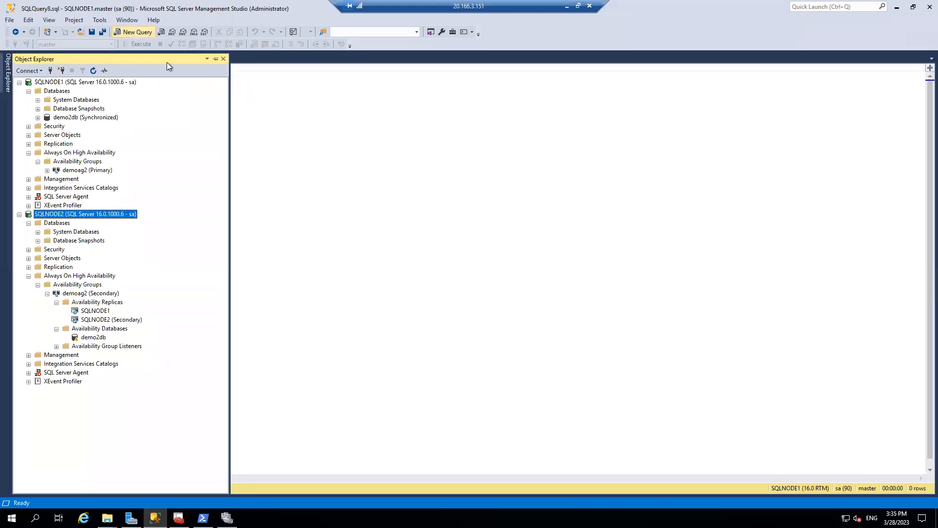
key(ctrl+n)
text(sp_)
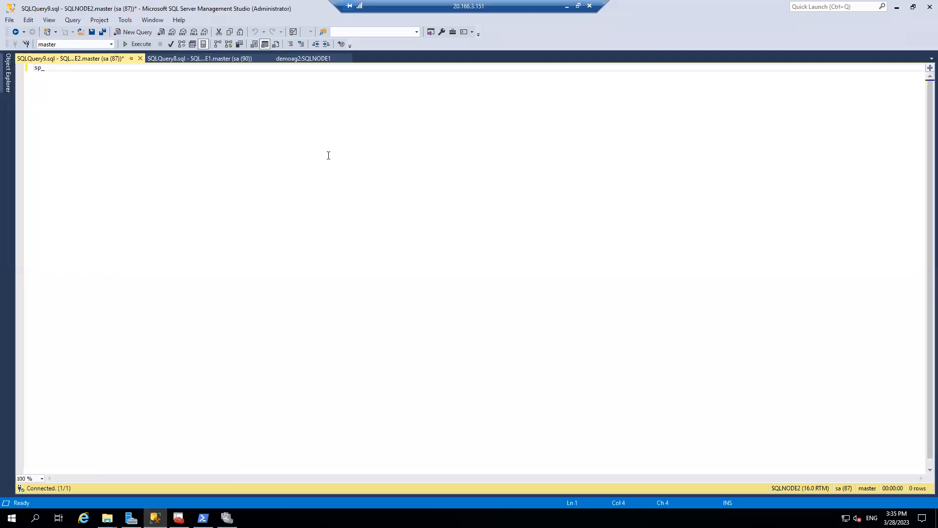
text(readerrorlog)
key(F5)
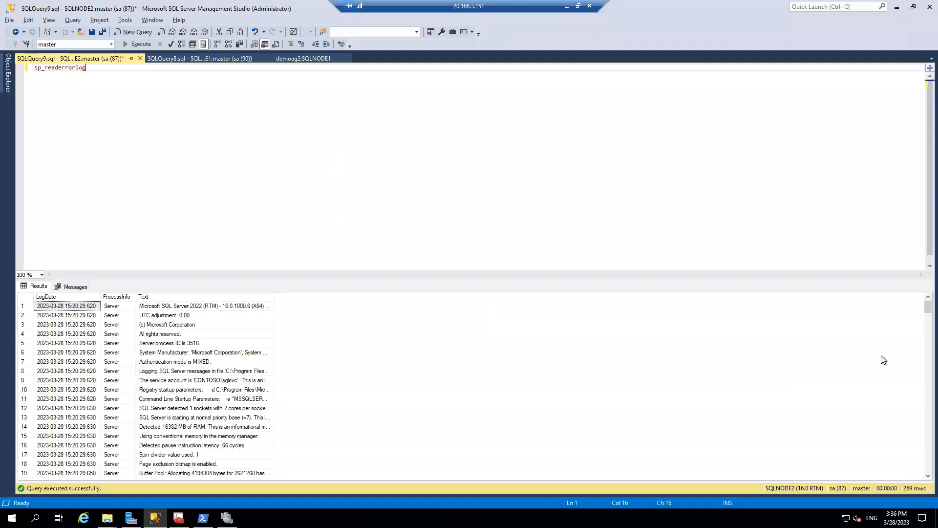
drag(919, 311, 920, 489)
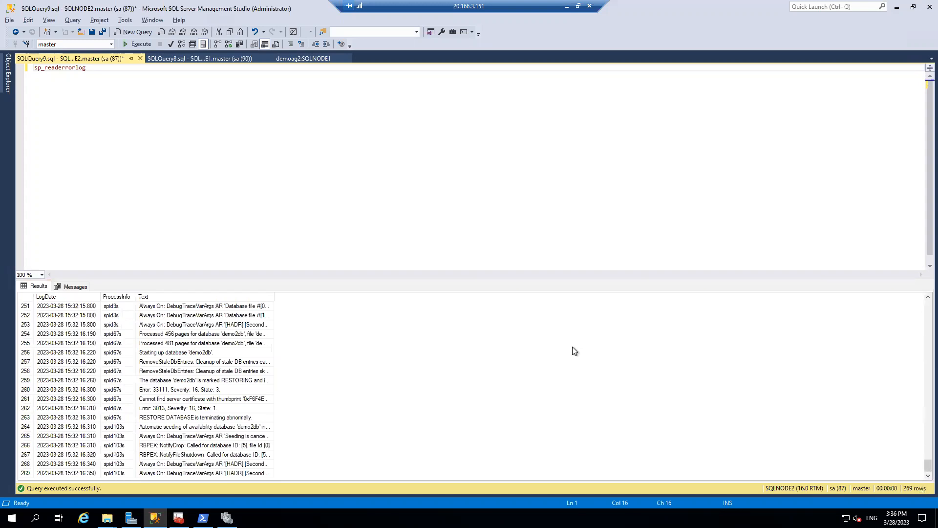
- Start a full backup of demo2db on SQLNODE1 and remove the existing backup destination
click(6, 80)
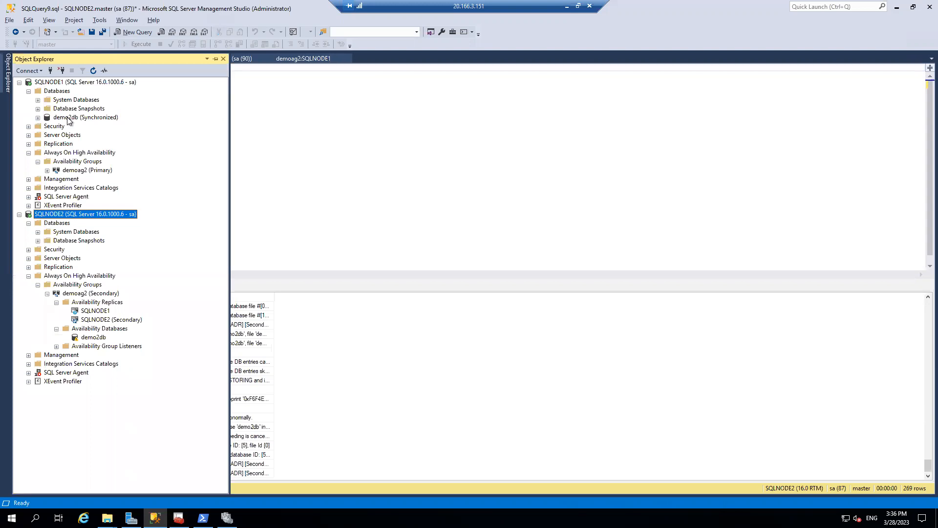
right_click(69, 121)
mouse_move(161, 160)
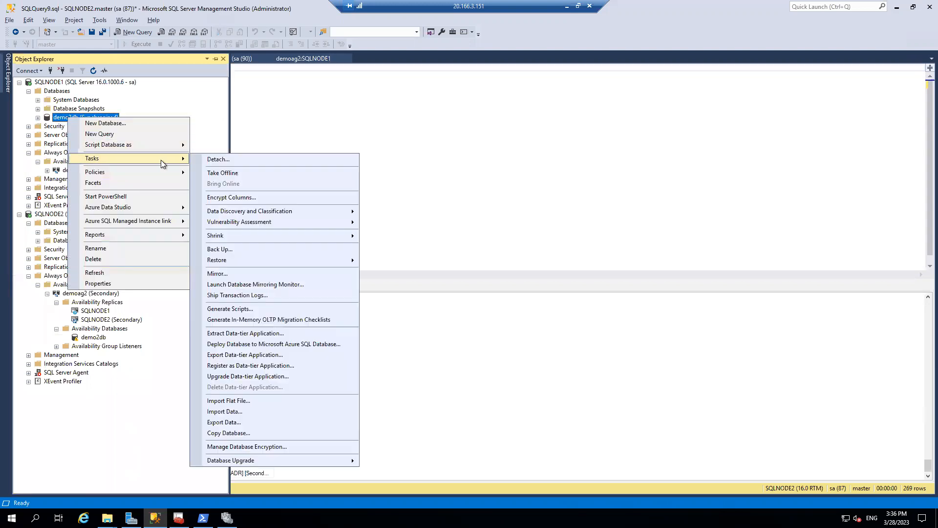
click(230, 249)
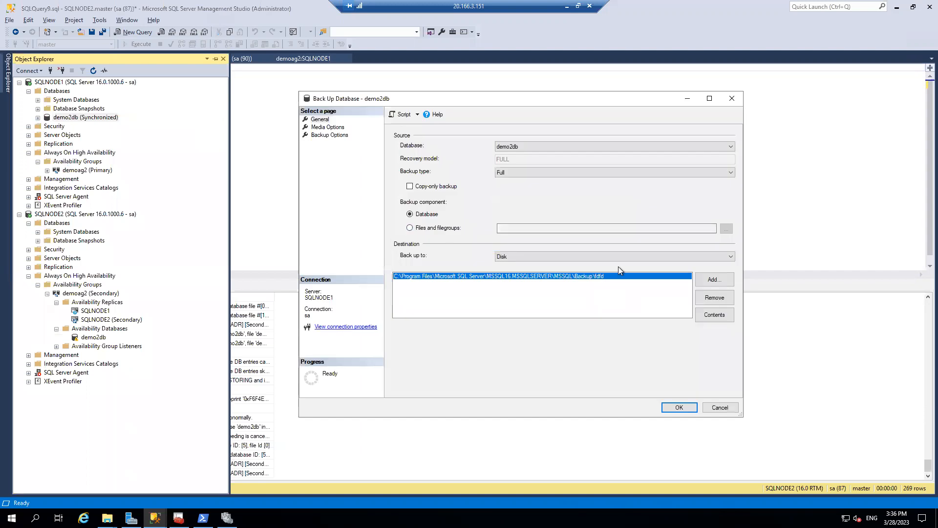
click(711, 298)
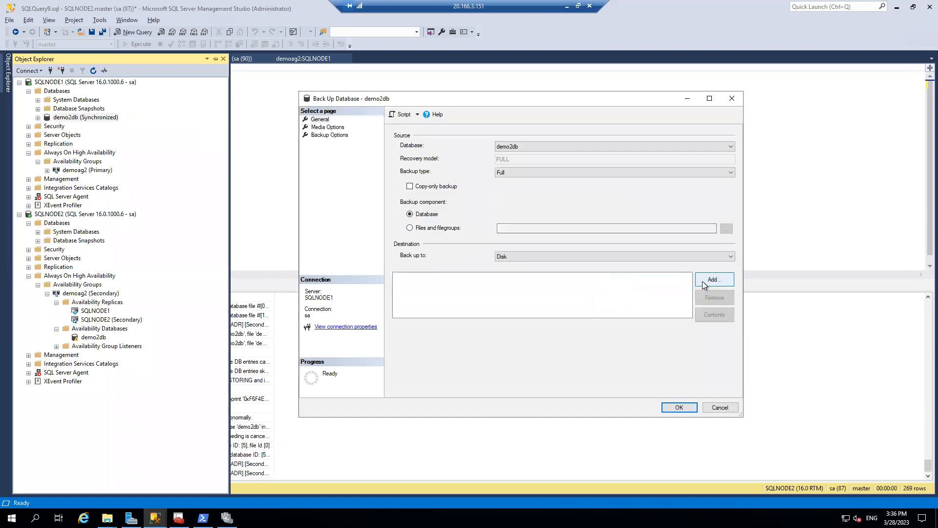
- Add demo2db.bak in the SQL Server Backup folder as the destination and run the full backup of demo2db
click(704, 283)
click(551, 258)
click(460, 369)
text(demo2db.bak)
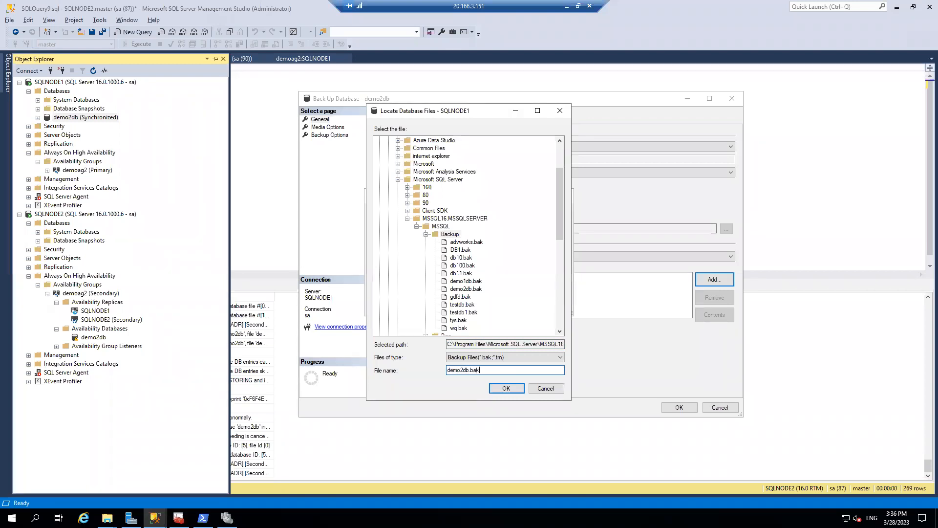
key(Return)
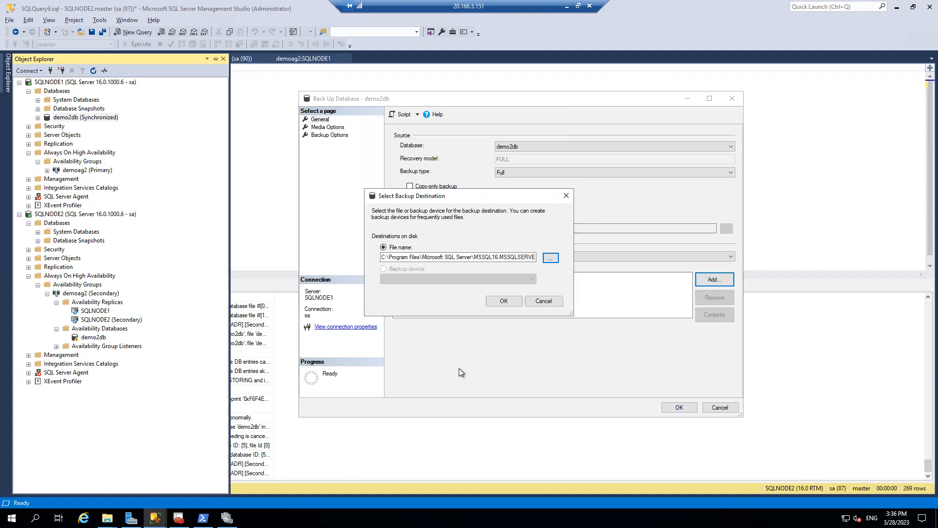
click(501, 301)
click(690, 407)
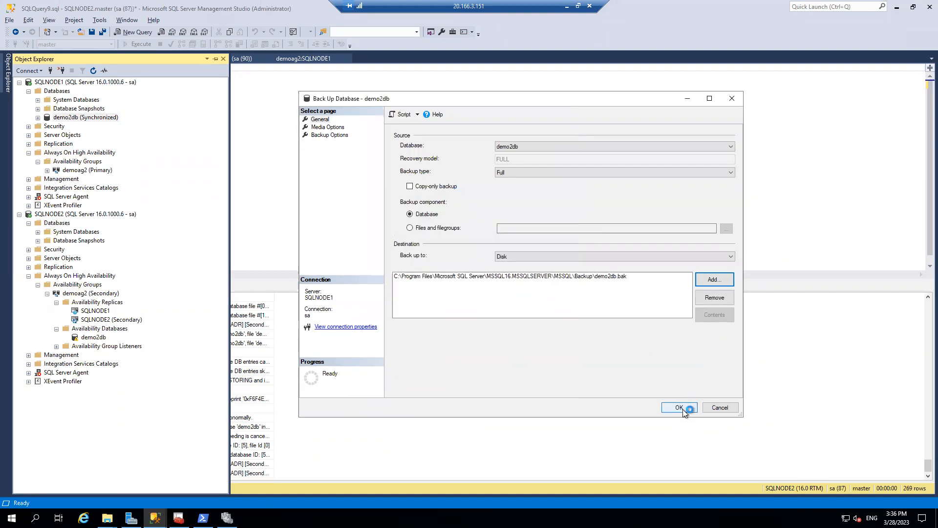
click(656, 273)
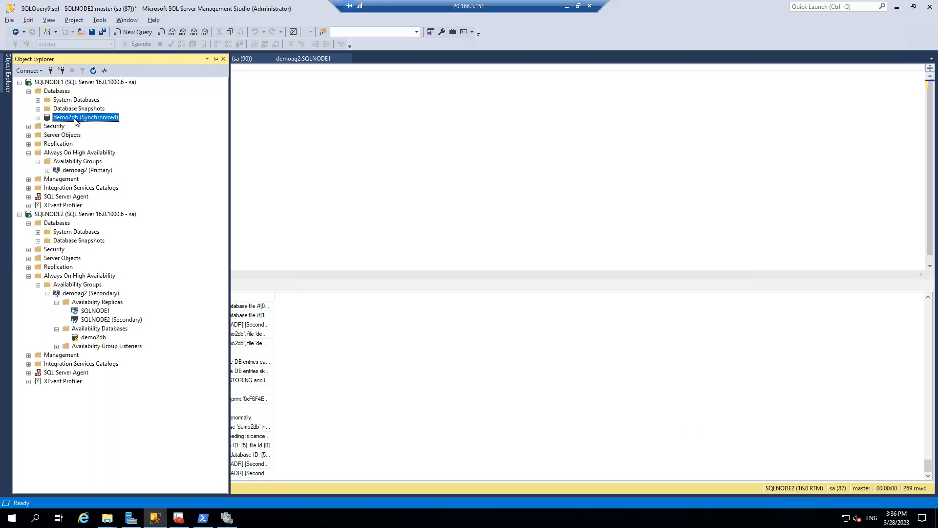
- Start another backup of demo2db on SQLNODE1 with type Transaction Log and remove the demo2db.bak destination
right_click(75, 121)
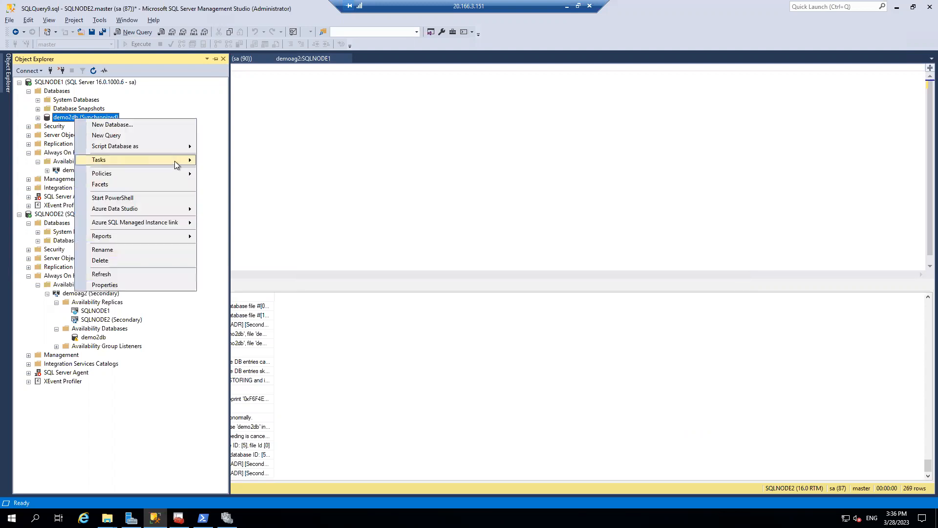
mouse_move(174, 160)
click(240, 252)
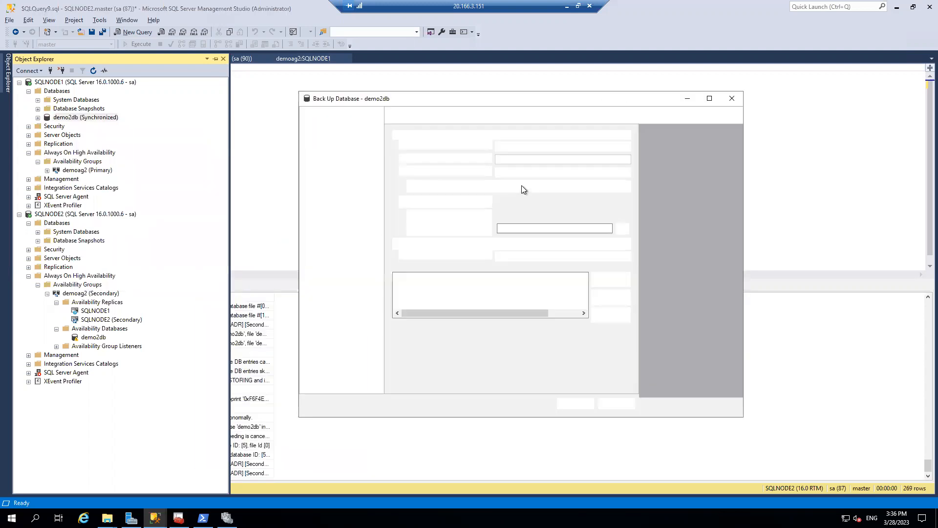
click(532, 172)
click(523, 194)
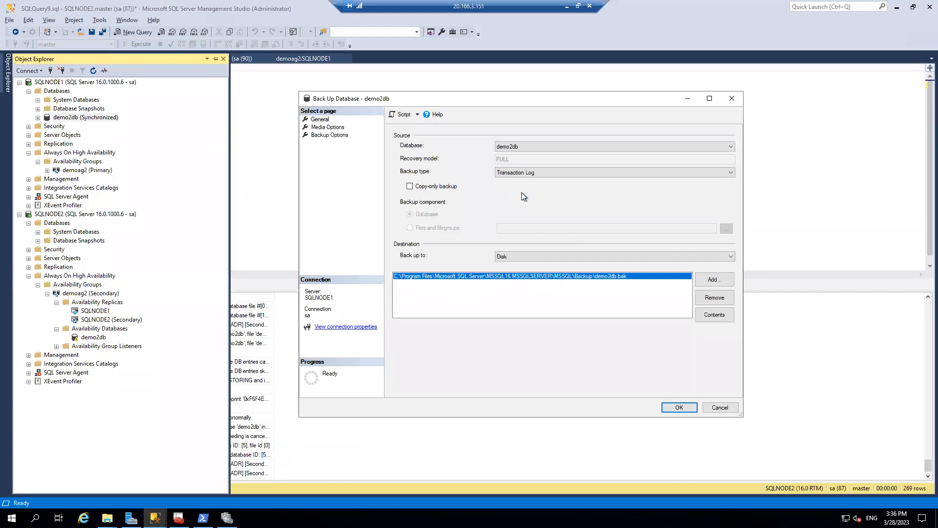
click(714, 297)
- Add demo2db.trn in the SQL Server Backup folder as the transaction log backup's destination
click(713, 279)
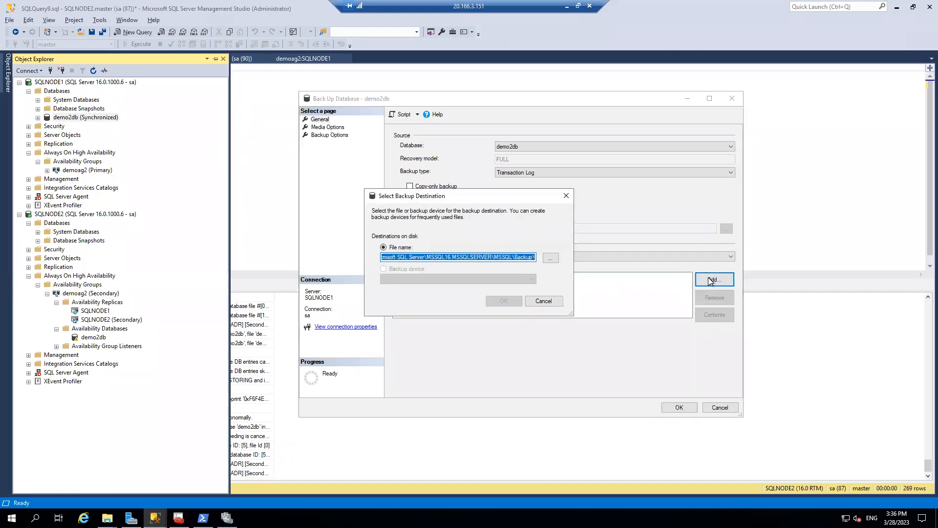
click(550, 258)
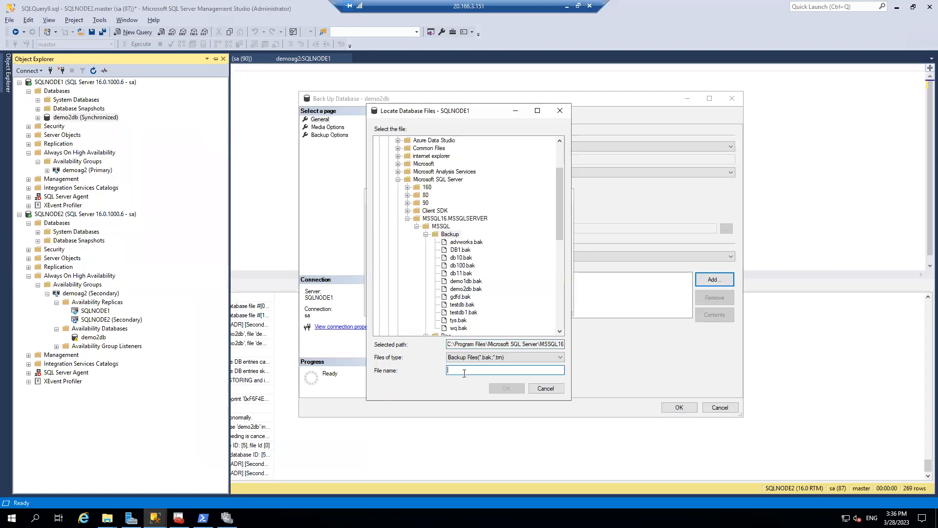
text(d)
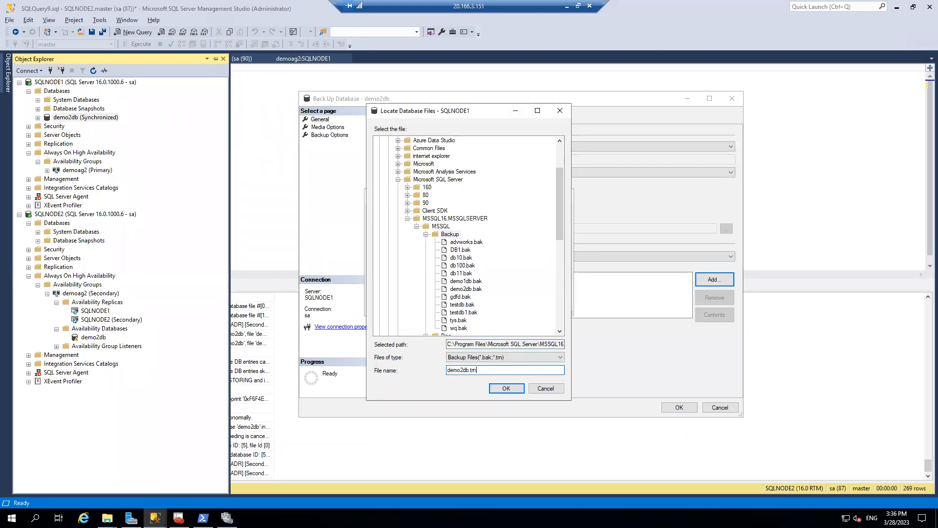
text(emo2db.trn)
key(Return)
click(504, 302)
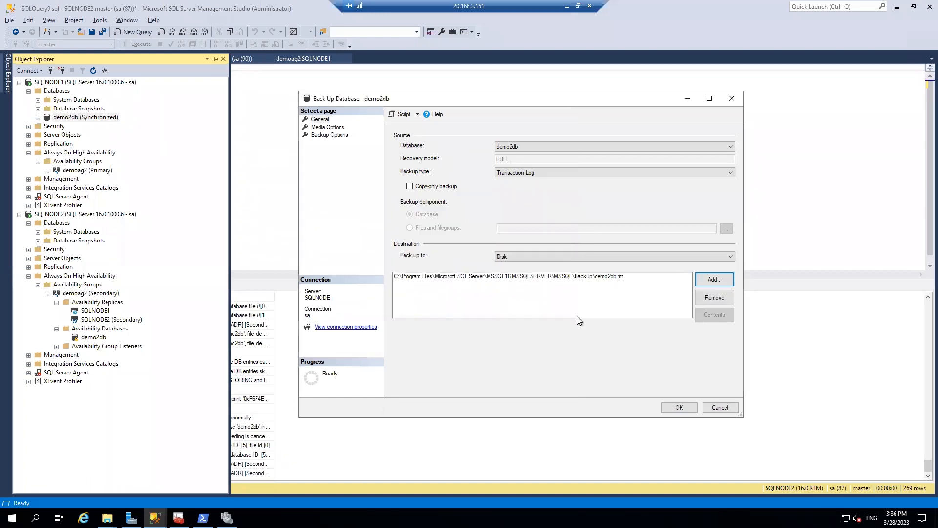
- Run the transaction log backup of demo2db to demo2db.trn and dismiss the completion notice
click(692, 410)
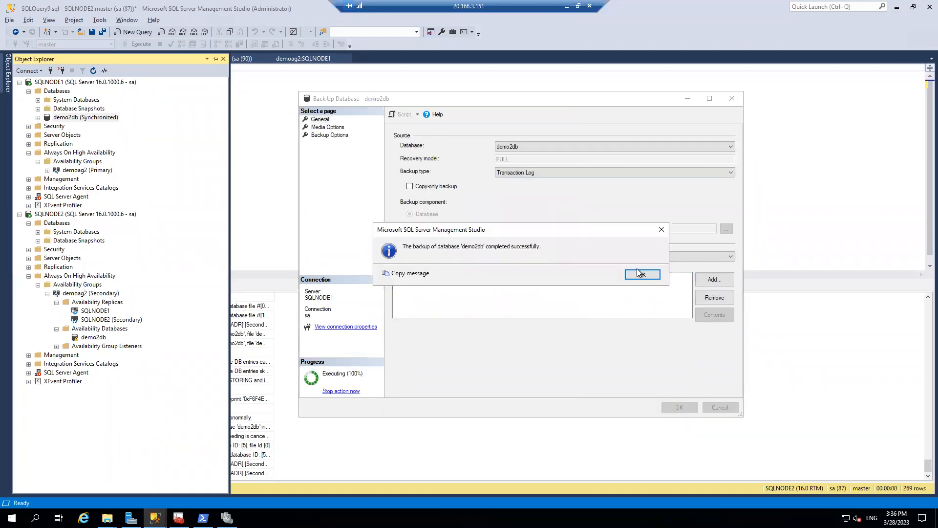
click(640, 272)
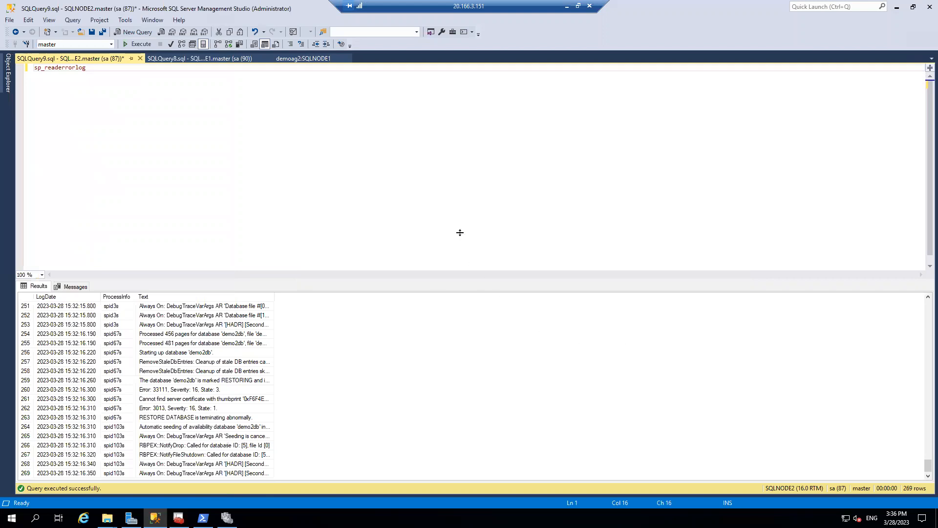
- Enlarge SQLNODE2's error log results, widen the Text column to read the server certificate error, and close the empty SQLNODE1 query
drag(444, 272, 443, 135)
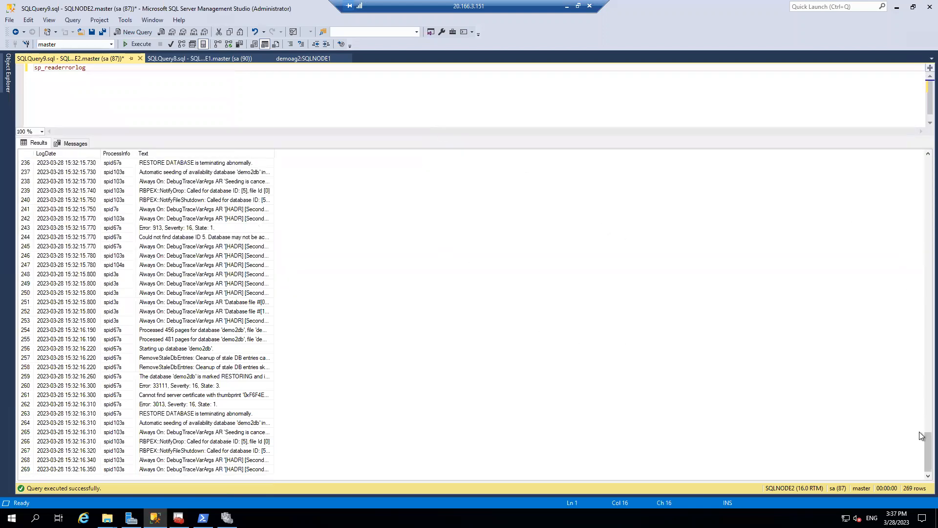
drag(275, 156, 522, 156)
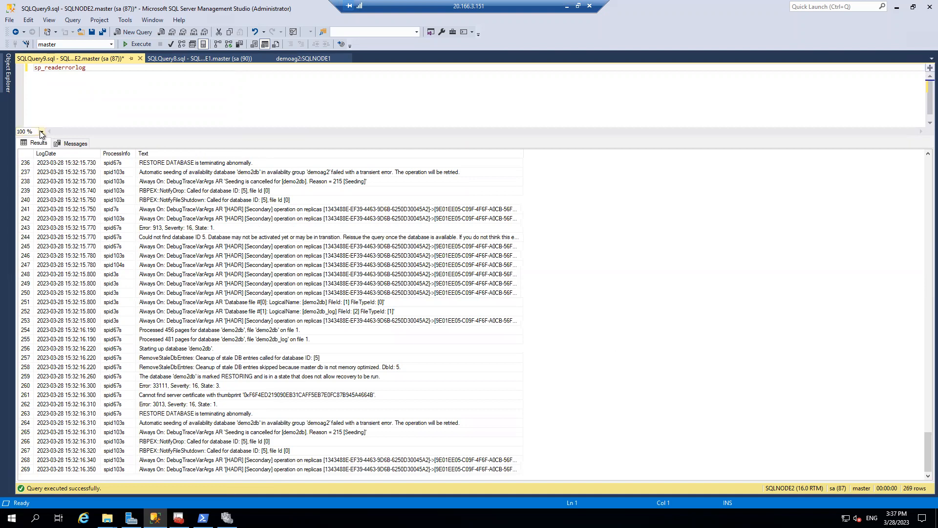
click(241, 399)
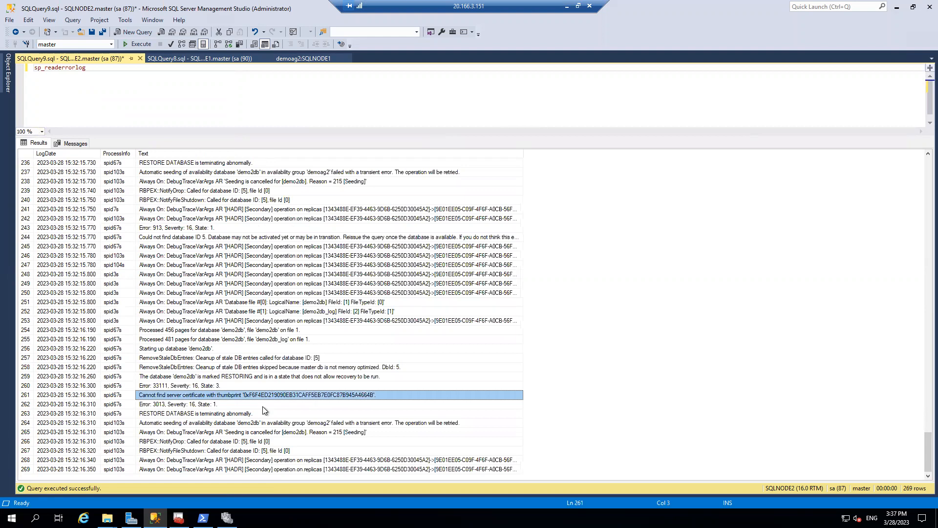
click(198, 63)
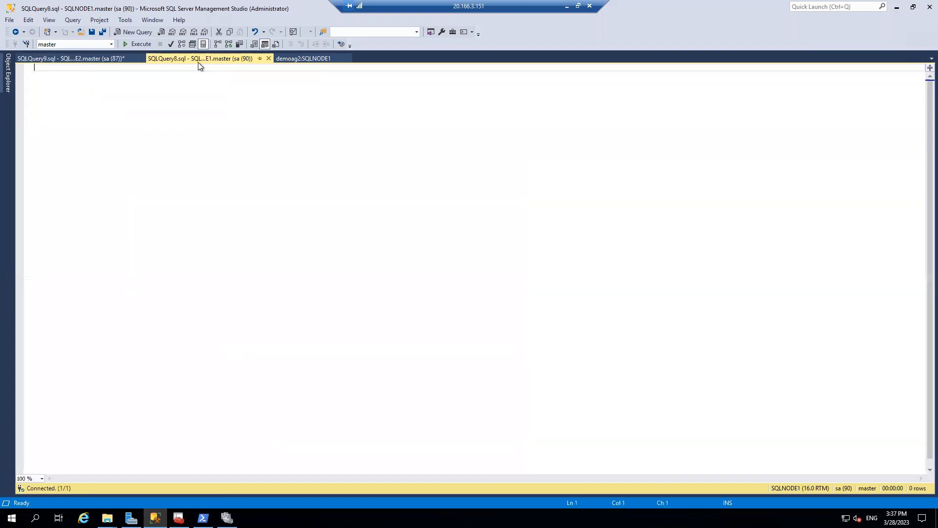
click(269, 58)
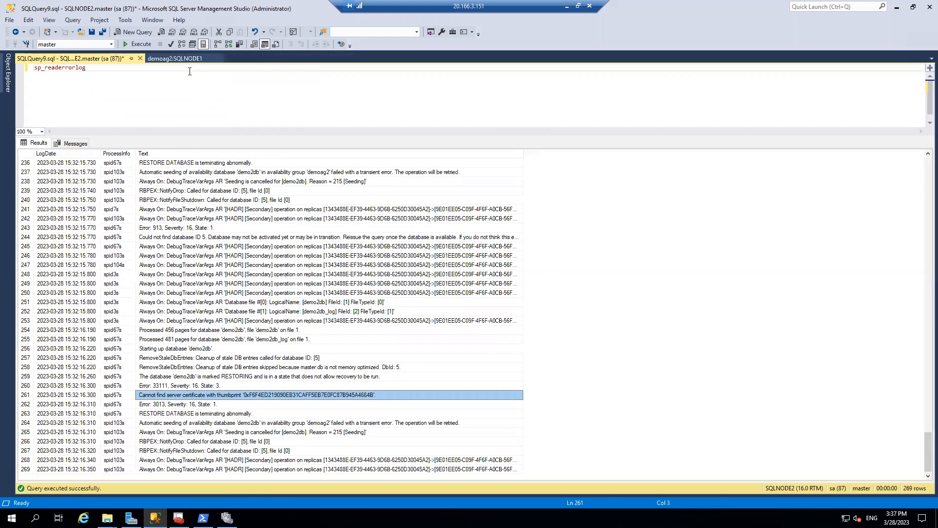
- Refresh the SQLNODE1 and SQLNODE2 server trees and expand the Databases folder on both to check for demo2db
mouse_move(8, 76)
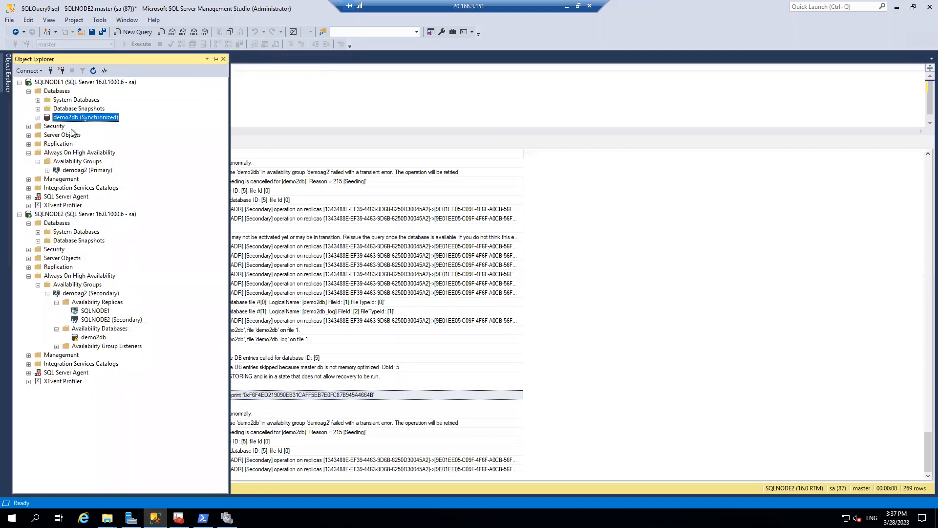
right_click(70, 82)
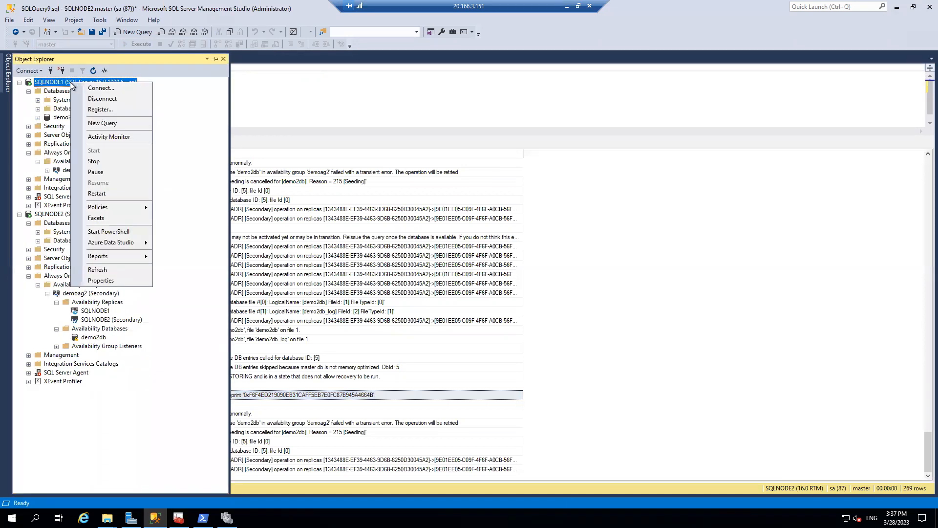
click(133, 270)
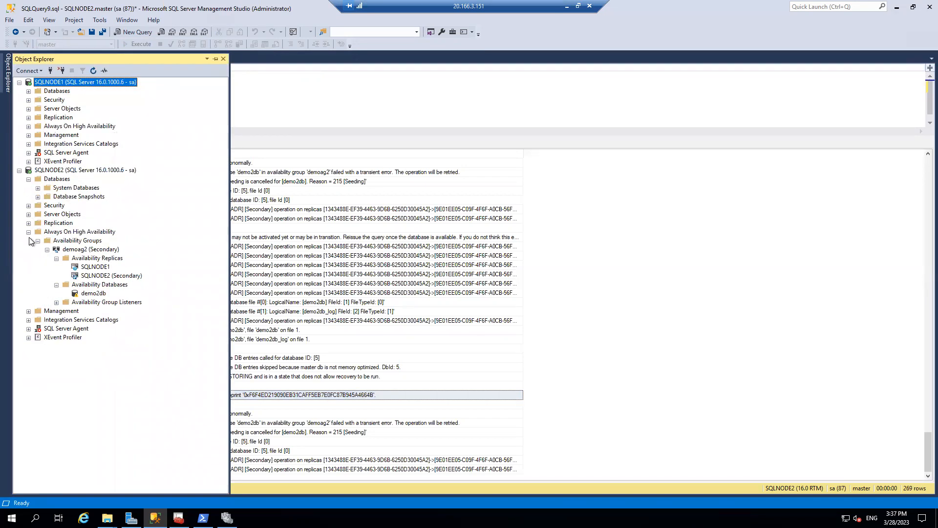
click(29, 232)
right_click(83, 170)
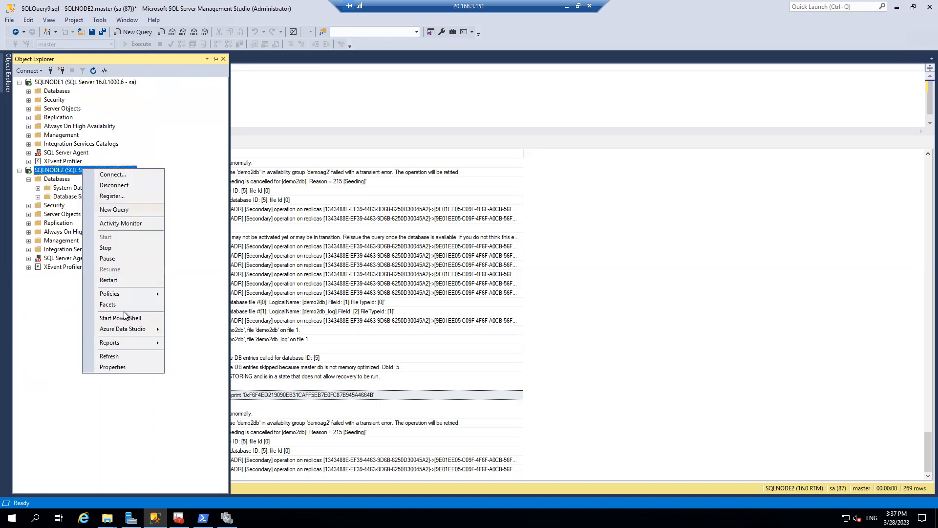
click(119, 356)
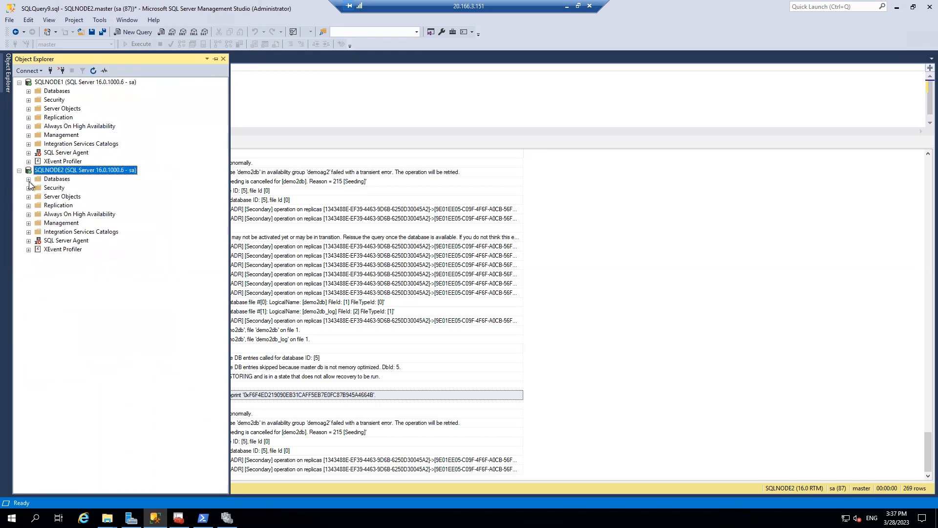
click(28, 180)
click(28, 90)
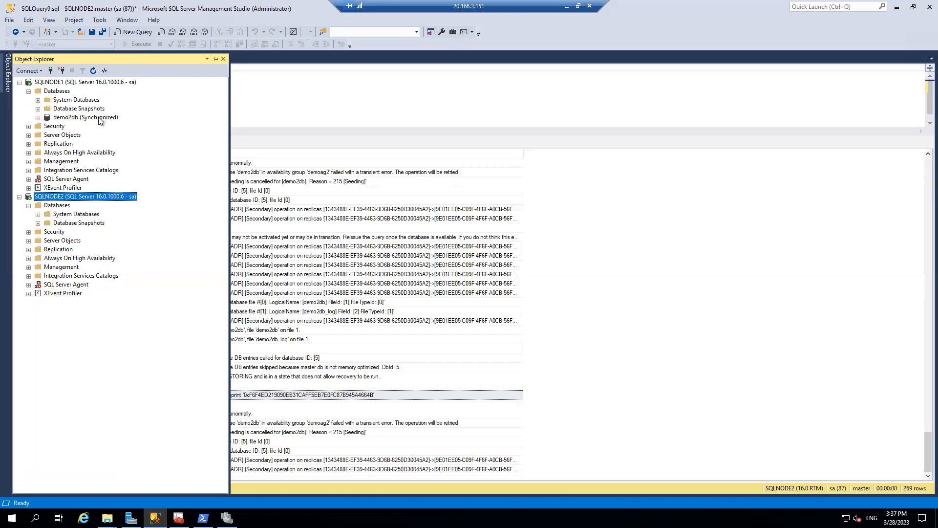
- Run "select * from sys.dm_database_encryption_keys" in a new query on SQLNODE2 and examine which database IDs are encrypted
click(147, 33)
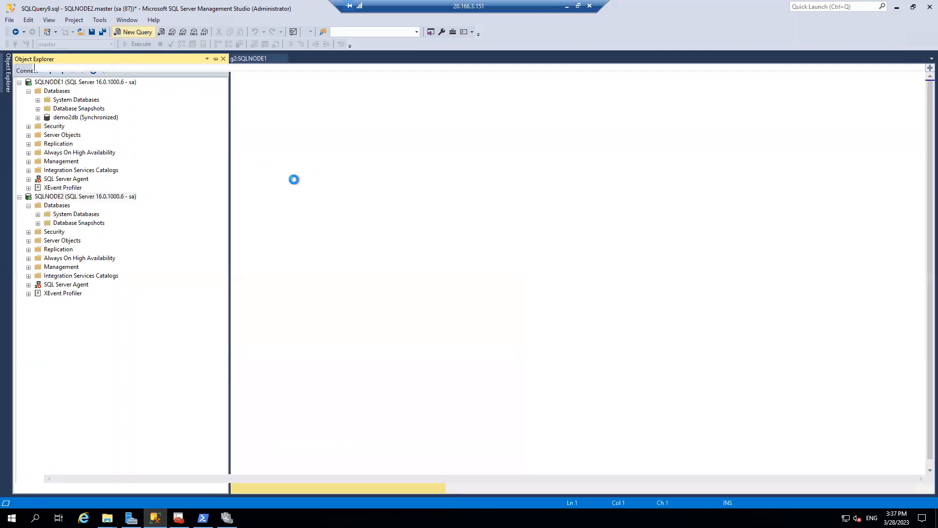
text(select * from sys)
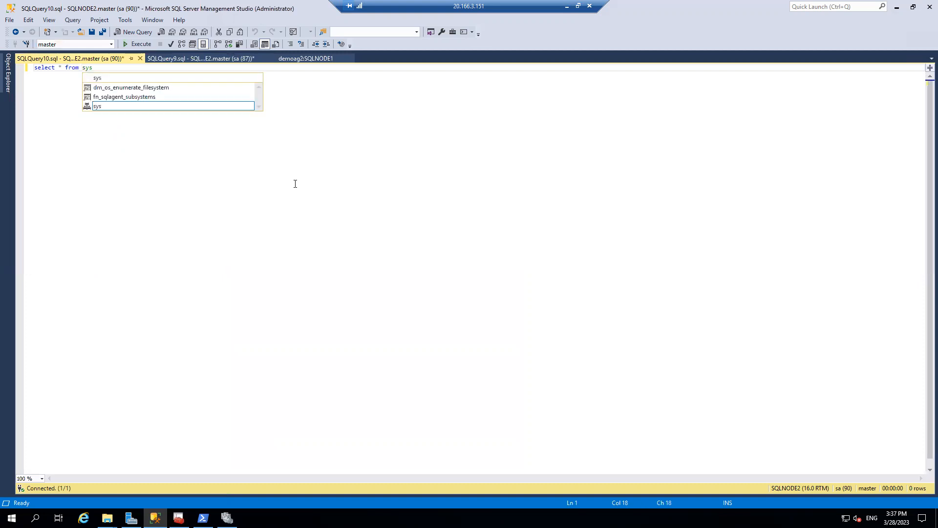
text(.)
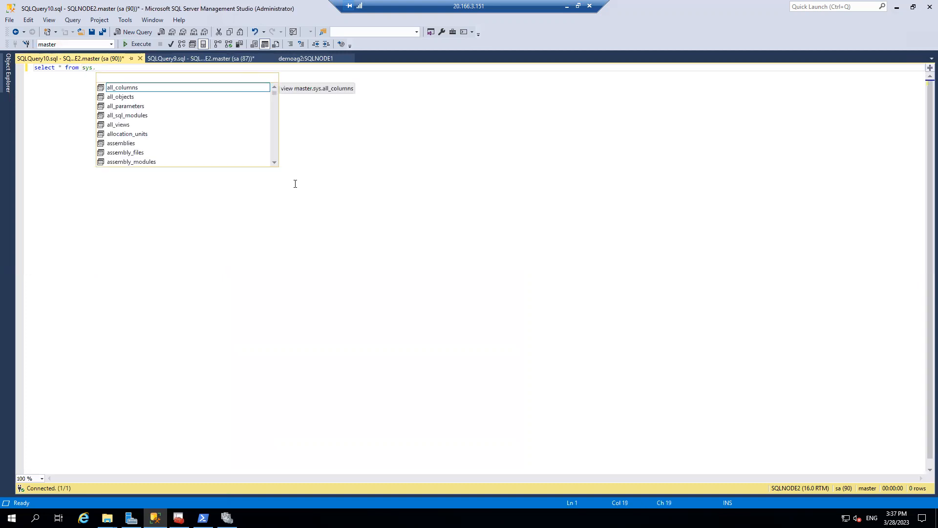
text(dm_da)
key(Down)
key(Tab)
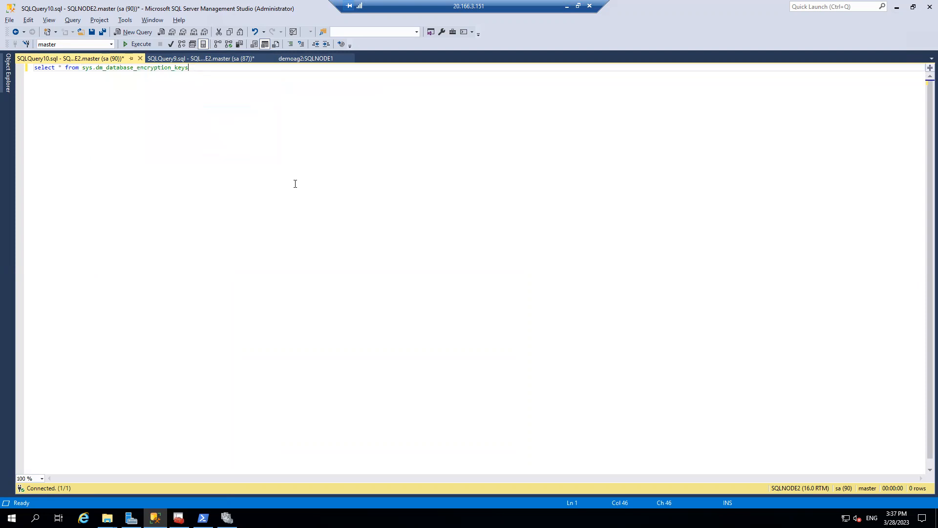
key(F5)
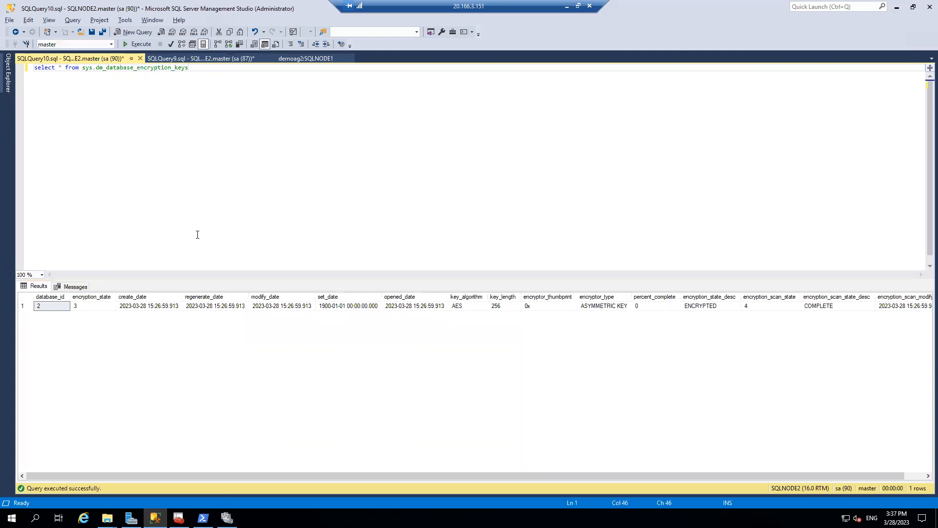
click(47, 310)
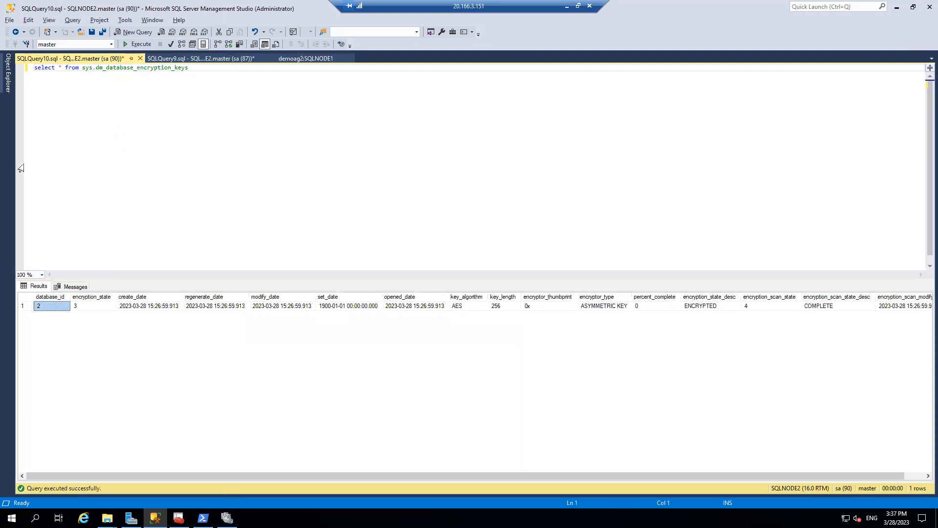
click(7, 73)
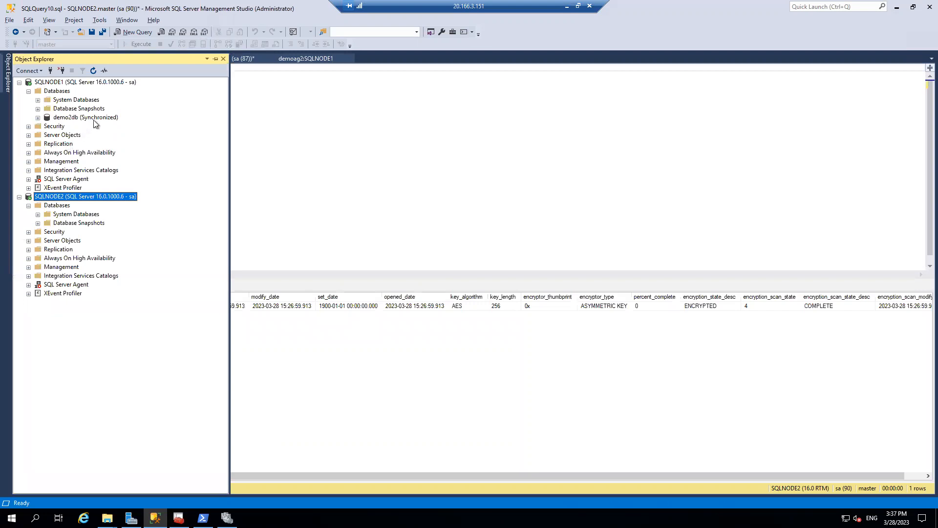
click(377, 129)
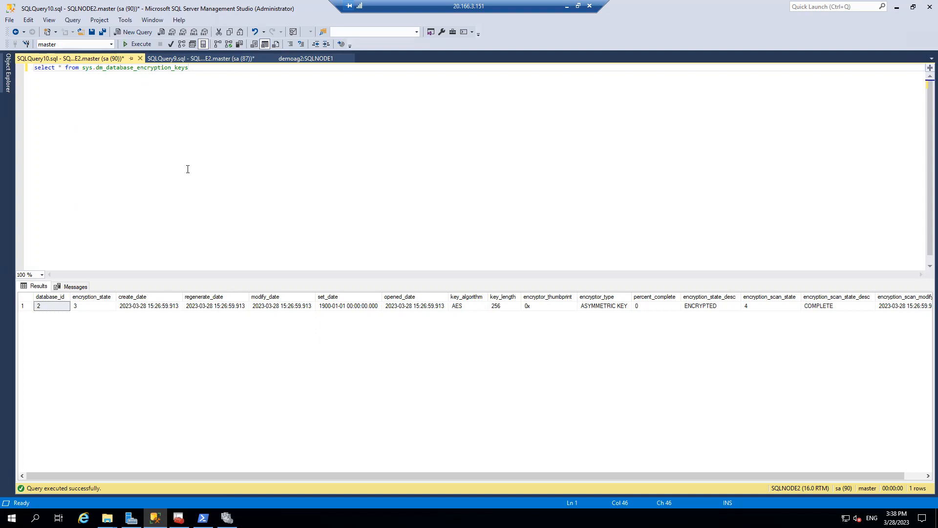
- Add "select name,is_encrypted from sys.databases" below the encryption keys query on SQLNODE2 and run only that statement
key(Return)
key(Return)
text(select * from )
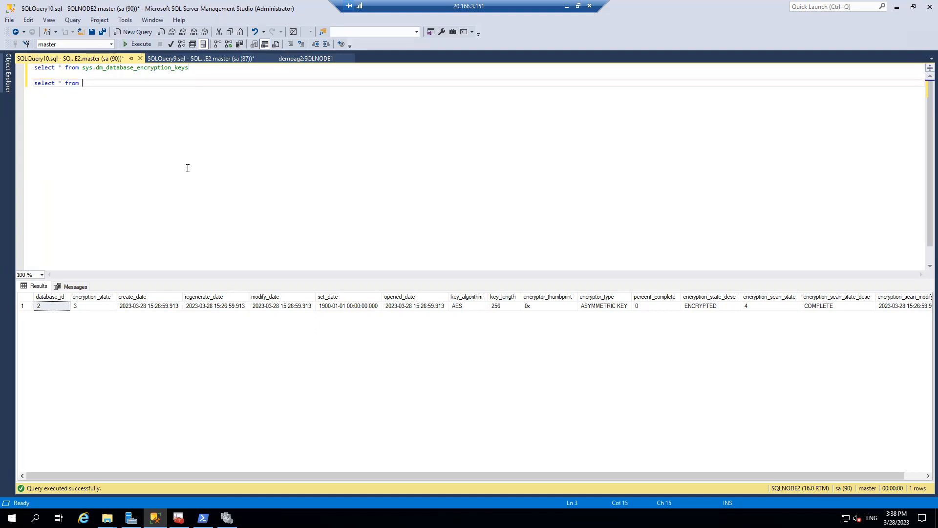
text(sys.databases)
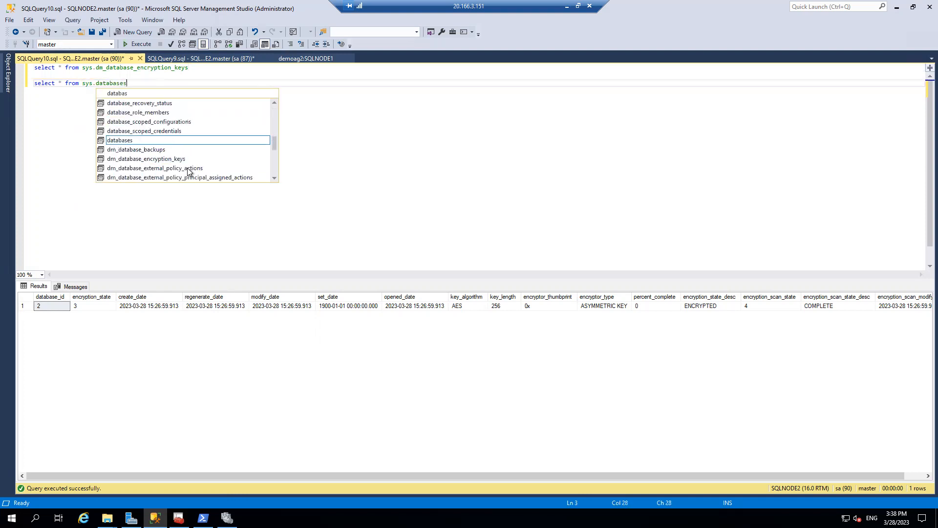
key(Left)
key(Left)
key(Left)
key(Left)
key(Left)
key(Left)
key(Left)
key(Left)
key(Left)
key(Left)
key(Left)
key(Left)
key(Left)
key(Left)
key(Left)
key(Left)
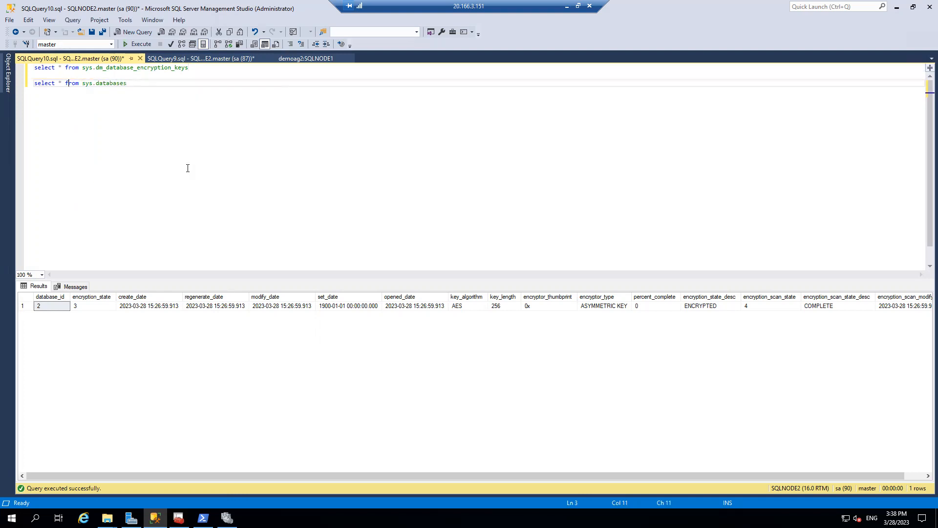
key(BackSpace)
text(name,is-ex)
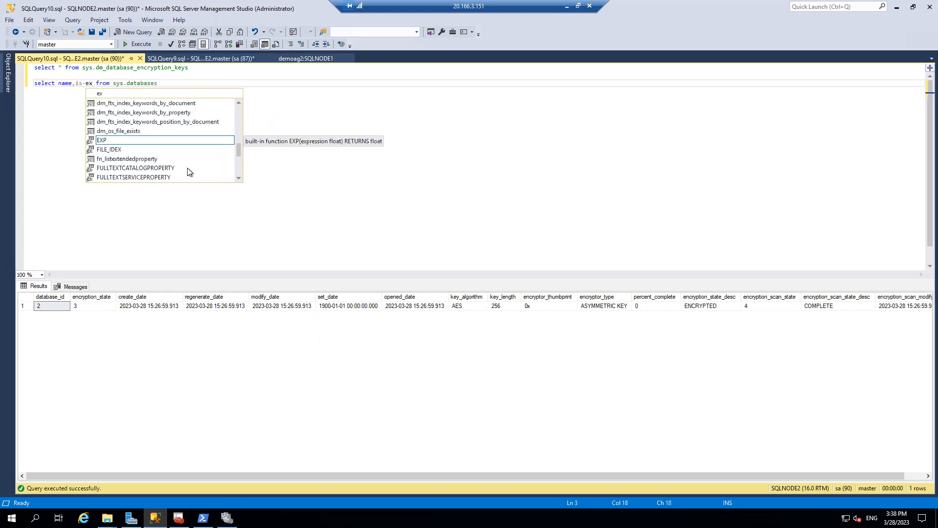
key(BackSpace)
key(BackSpace)
text(_e)
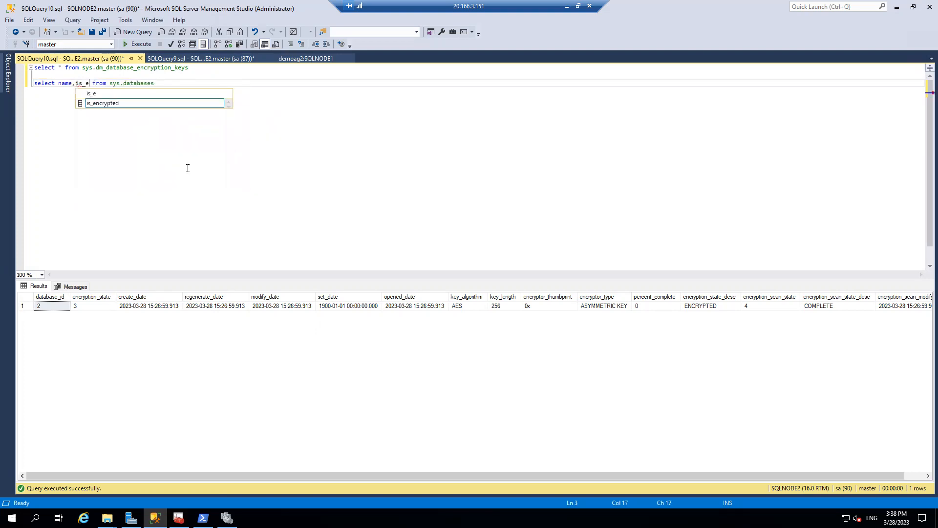
key(Tab)
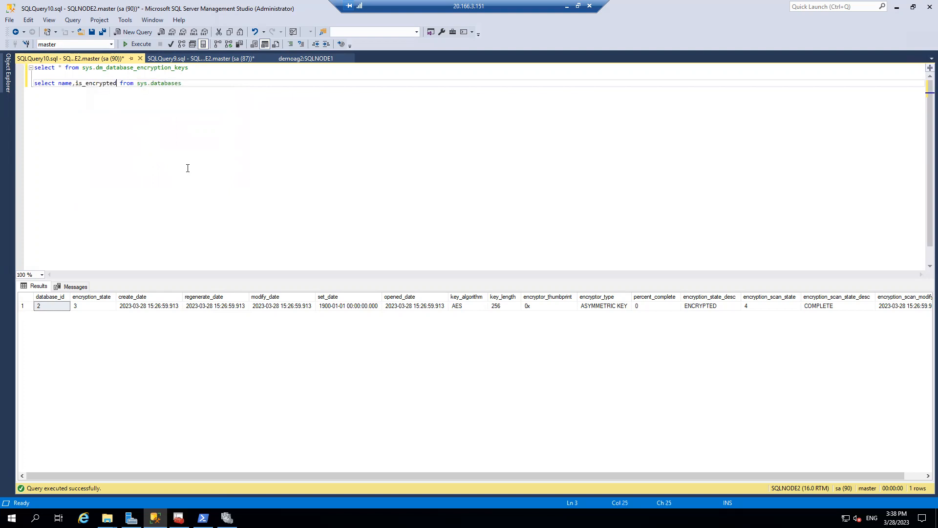
key(End)
key(shift+Home)
key(F5)
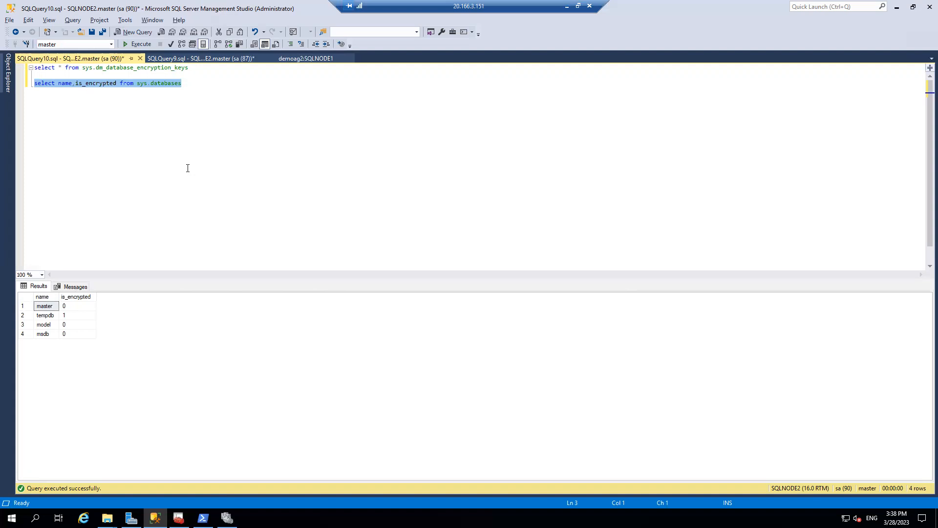
key(End)
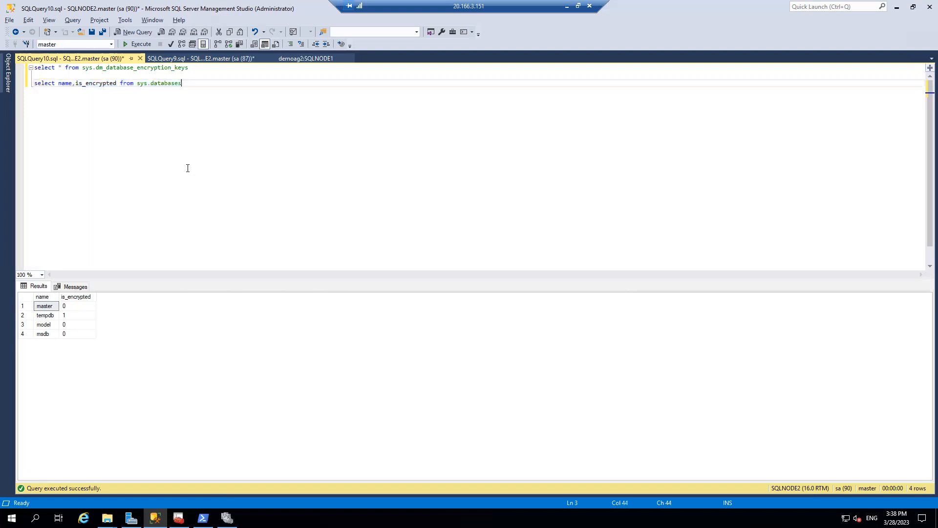
- Copy both encryption queries into a new query on SQLNODE1 and run only the sys.dm_database_encryption_keys statement
drag(194, 92, 7, 70)
key(ctrl+c)
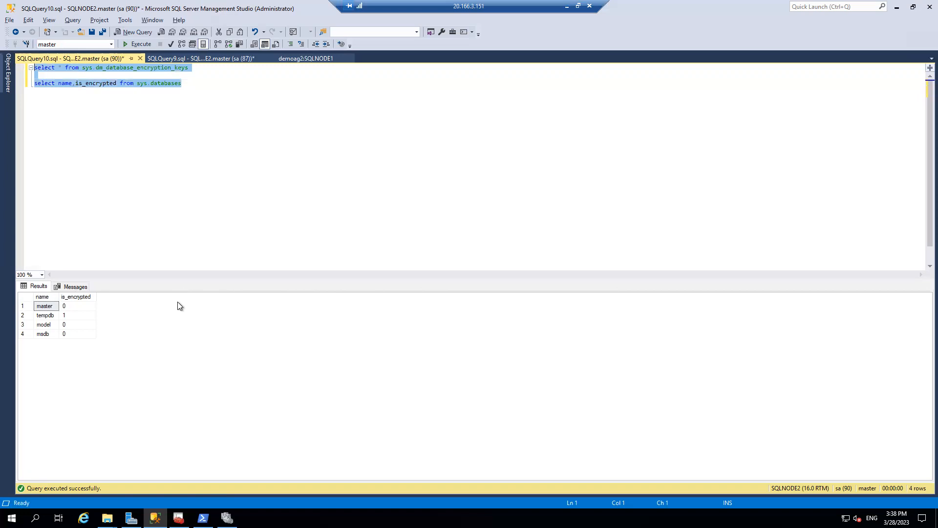
click(212, 60)
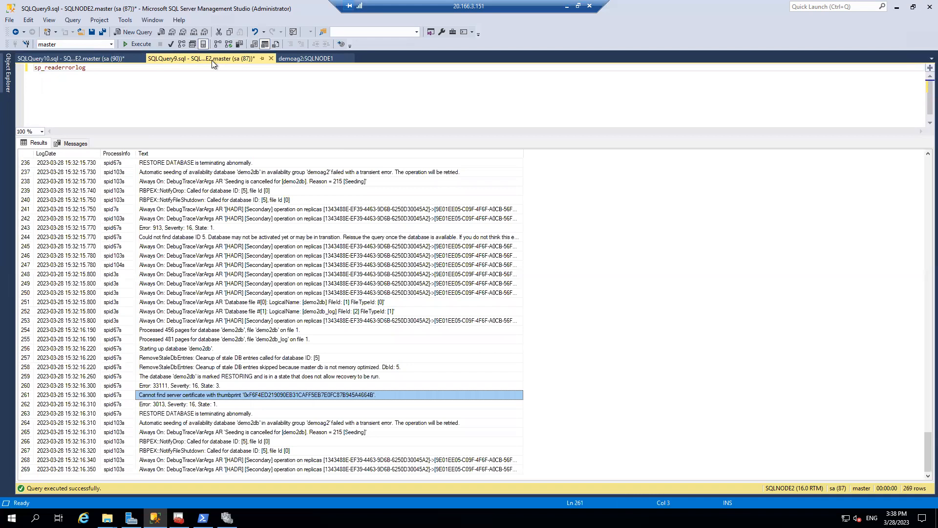
click(143, 105)
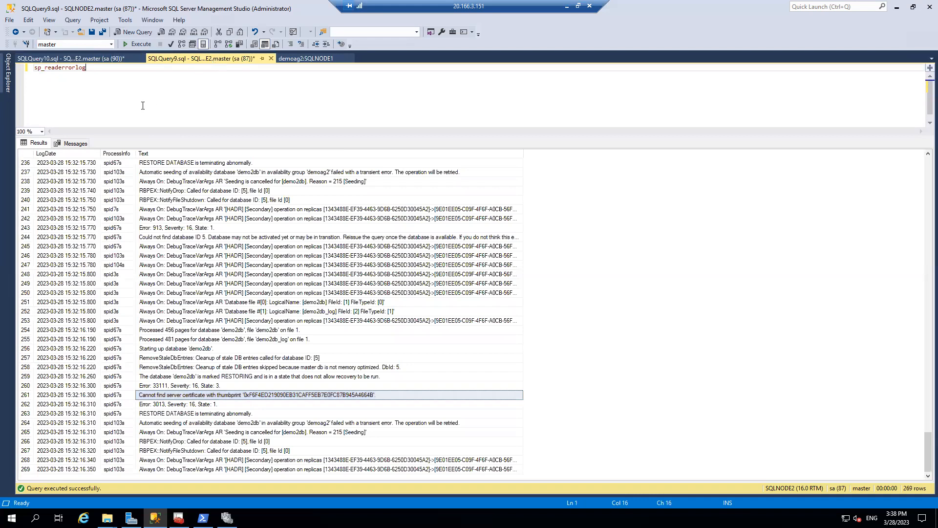
click(8, 73)
click(64, 82)
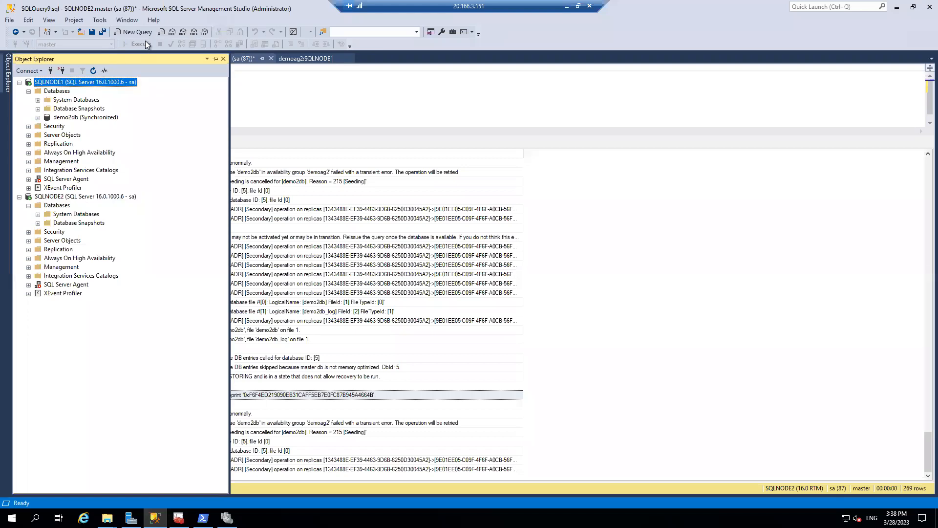
key(ctrl+v)
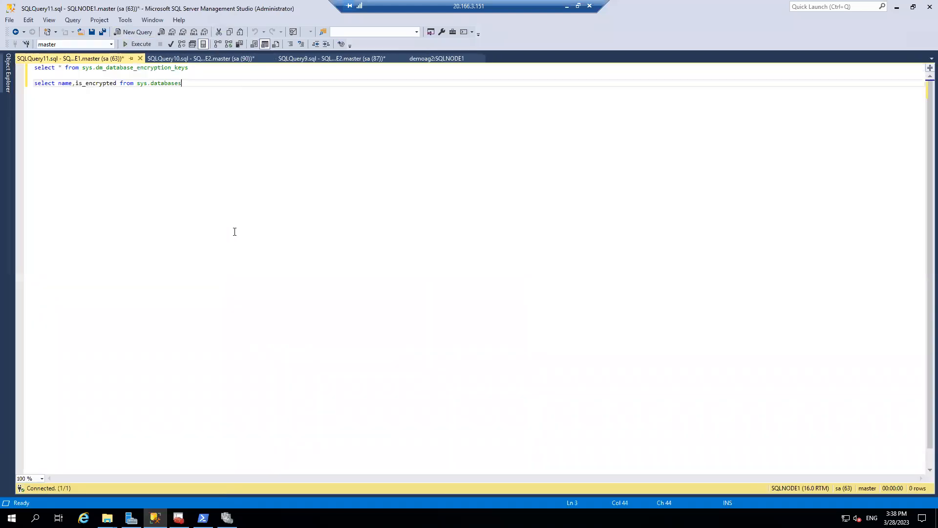
drag(193, 68, 7, 68)
key(F5)
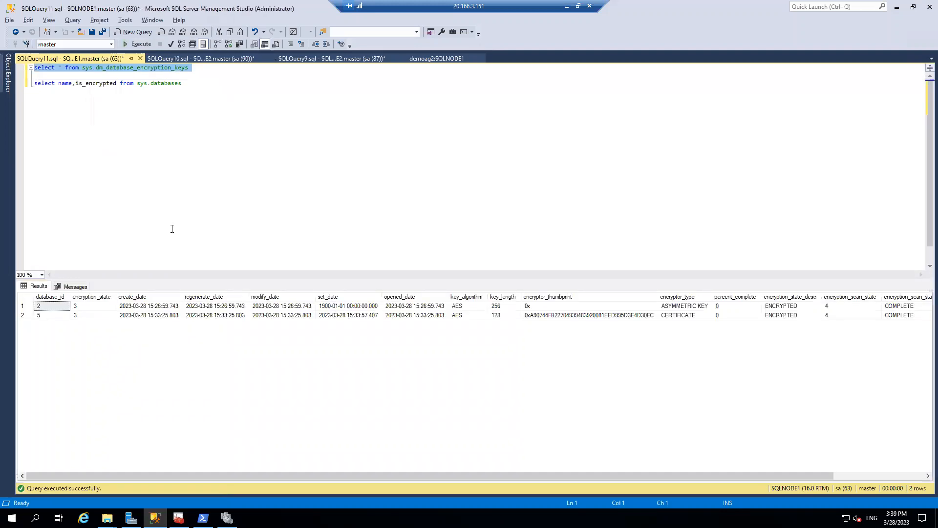
- Run only the "select name,is_encrypted from sys.databases" statement in the SQLNODE1 query
click(57, 316)
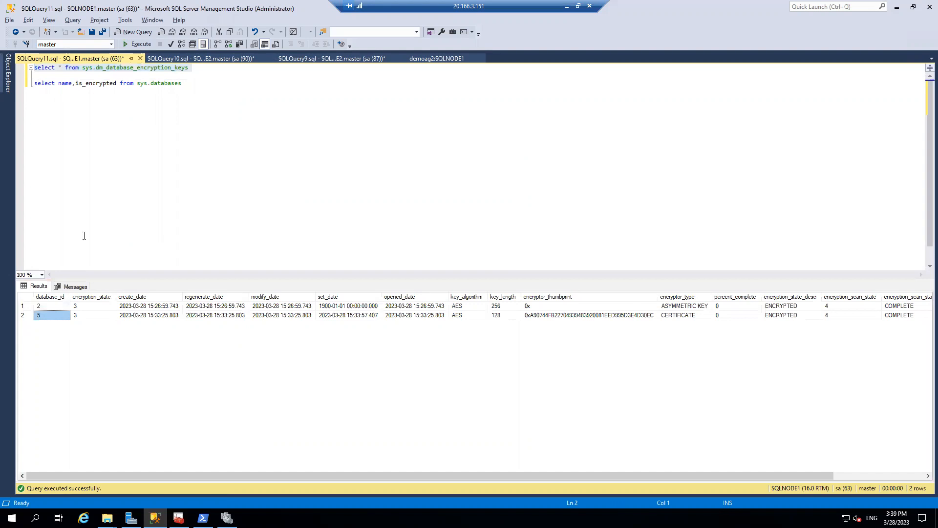
click(8, 73)
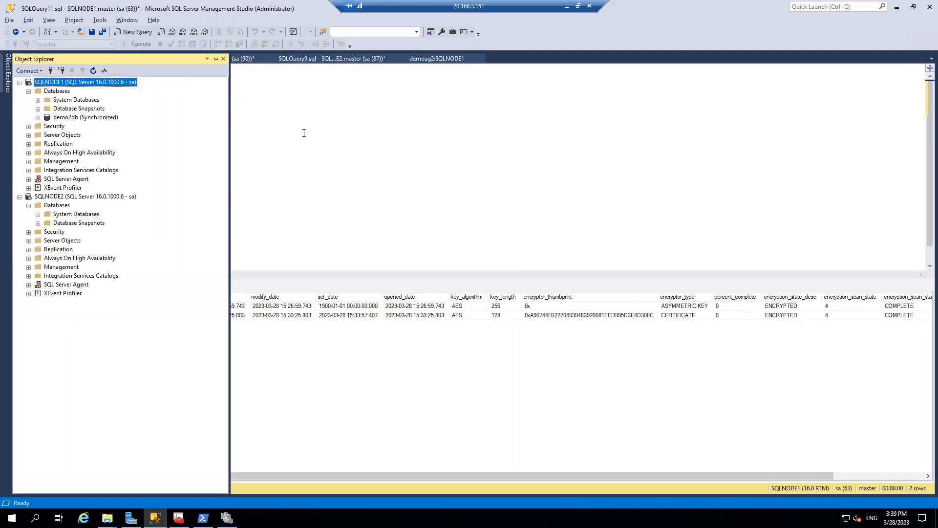
drag(186, 83, 19, 92)
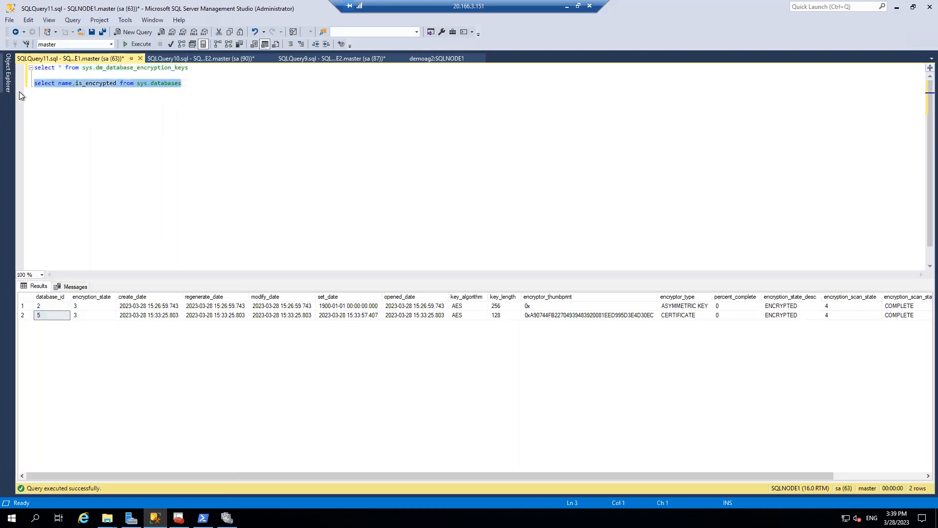
key(F5)
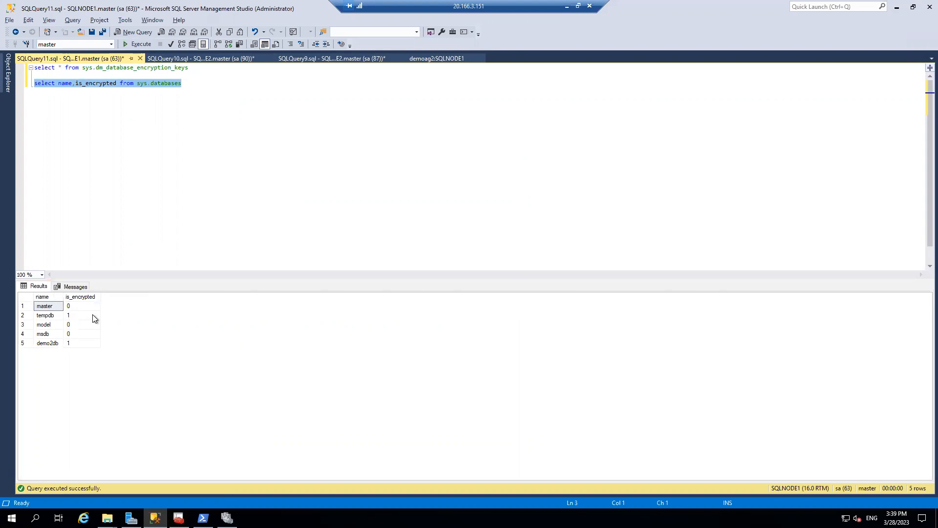
- Compare the Databases folders on both nodes, the SQLNODE2 error log, the demoag2 dashboard and both encryption query results for demo2db
click(8, 73)
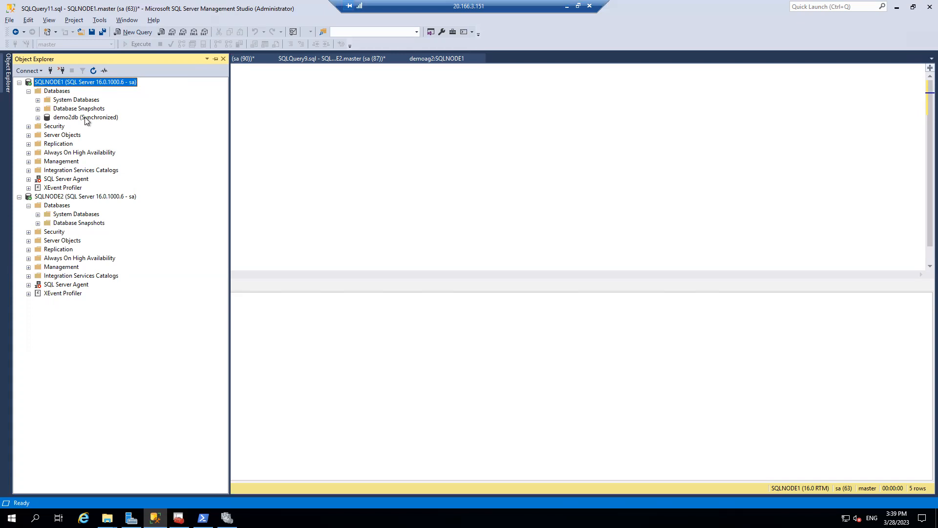
click(86, 119)
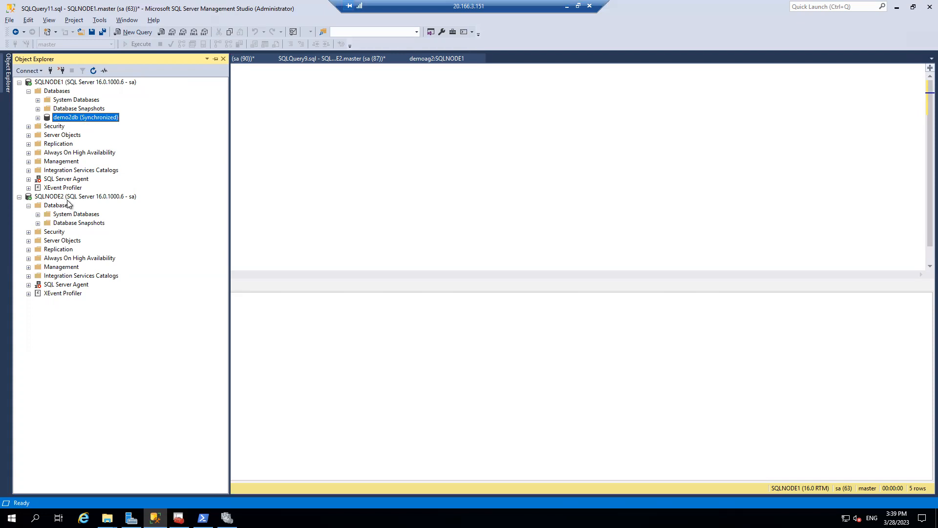
click(271, 198)
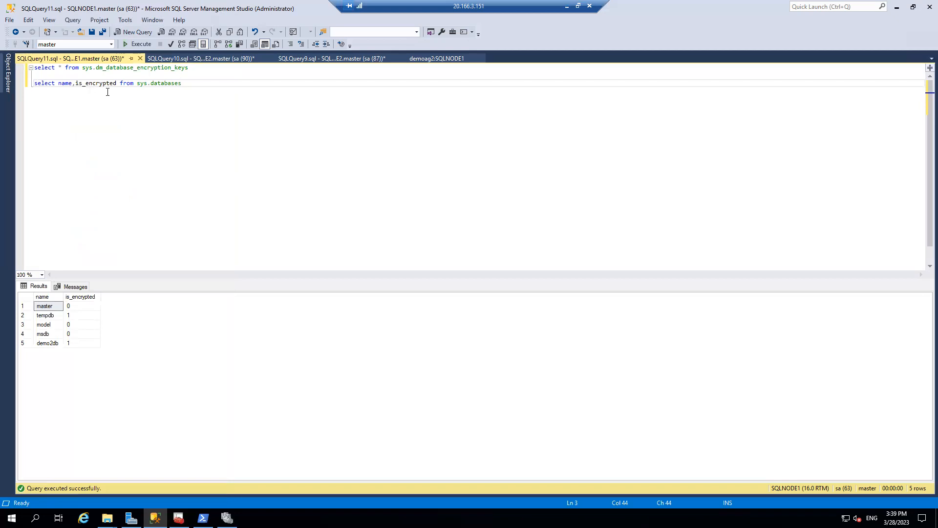
click(9, 75)
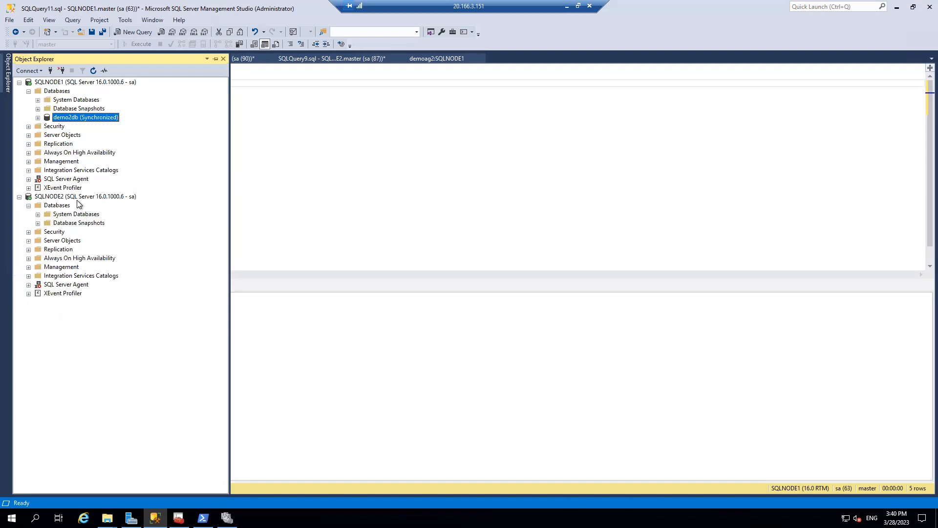
click(360, 168)
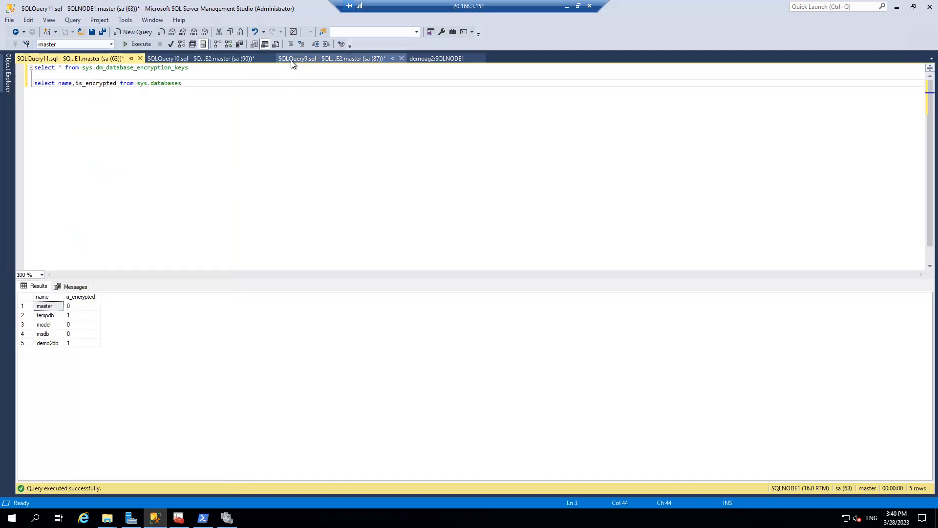
click(323, 58)
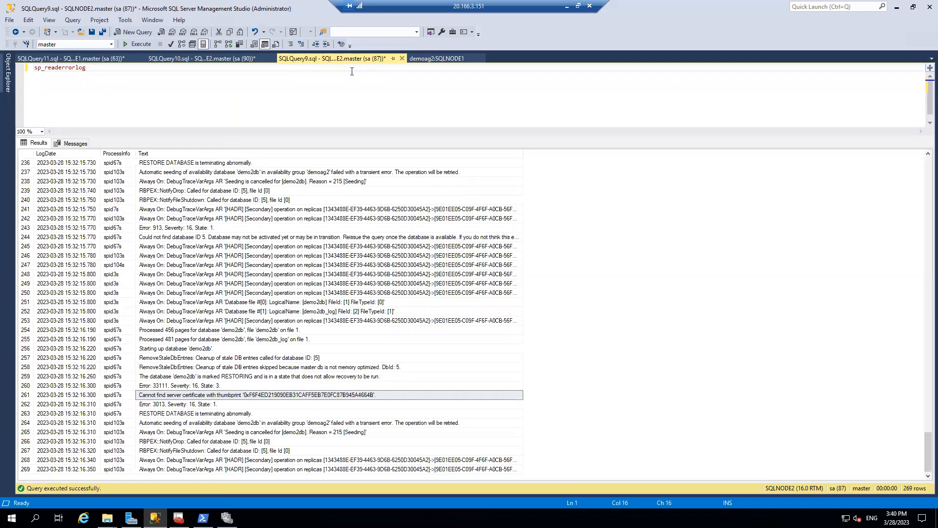
click(425, 58)
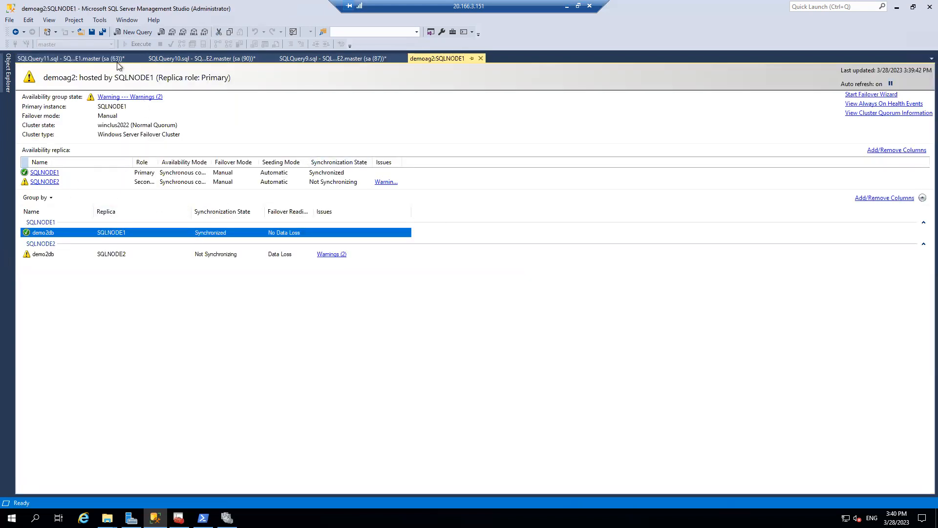
click(110, 61)
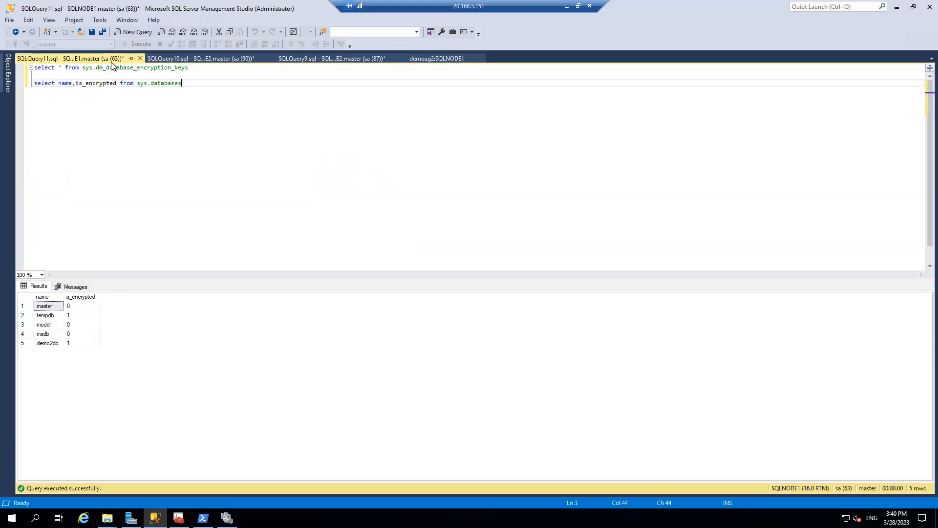
click(8, 74)
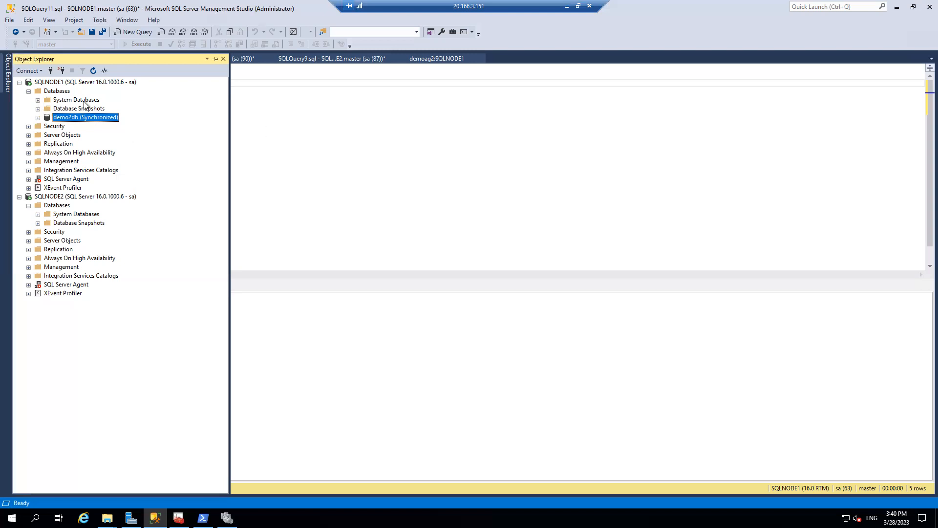
click(101, 197)
click(253, 170)
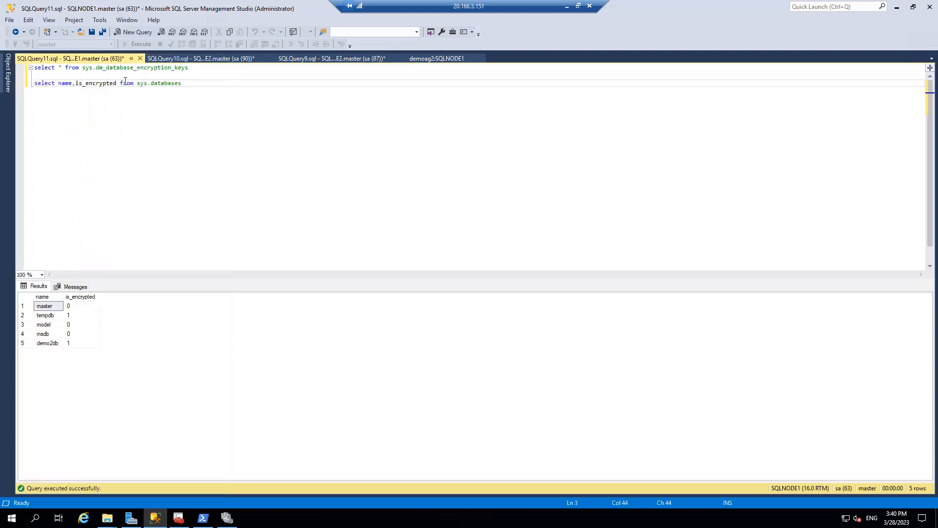
click(211, 61)
click(178, 119)
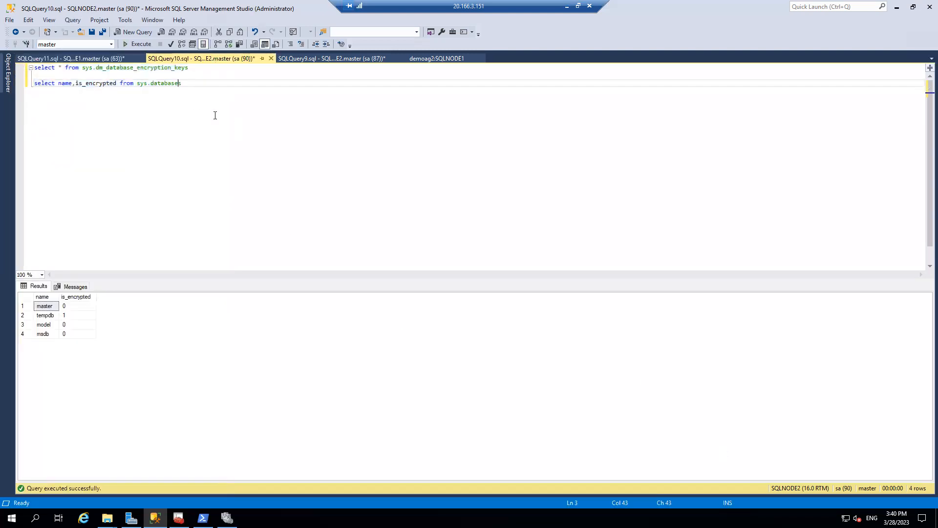
click(565, 6)
scroll(488, 274, down, 3)
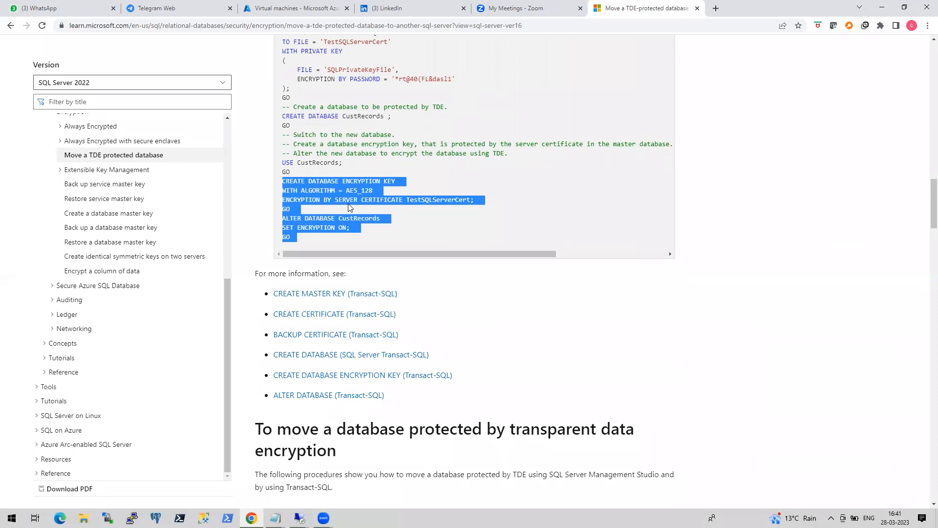
click(299, 517)
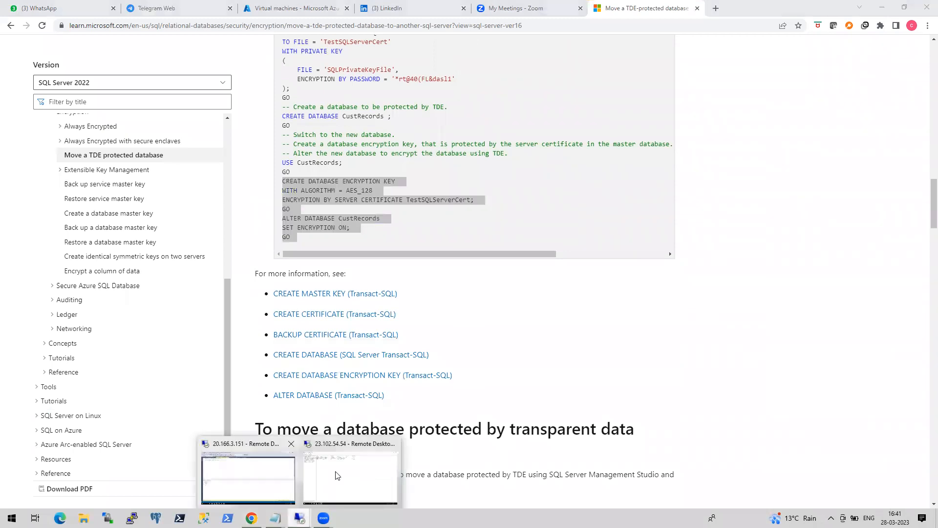
click(340, 474)
- Copy SQLPrivateKeyFile and TestSQLServerCert from the local MSSQL DATA folder into the DATA folder on sqlnode2
mouse_move(107, 518)
click(87, 486)
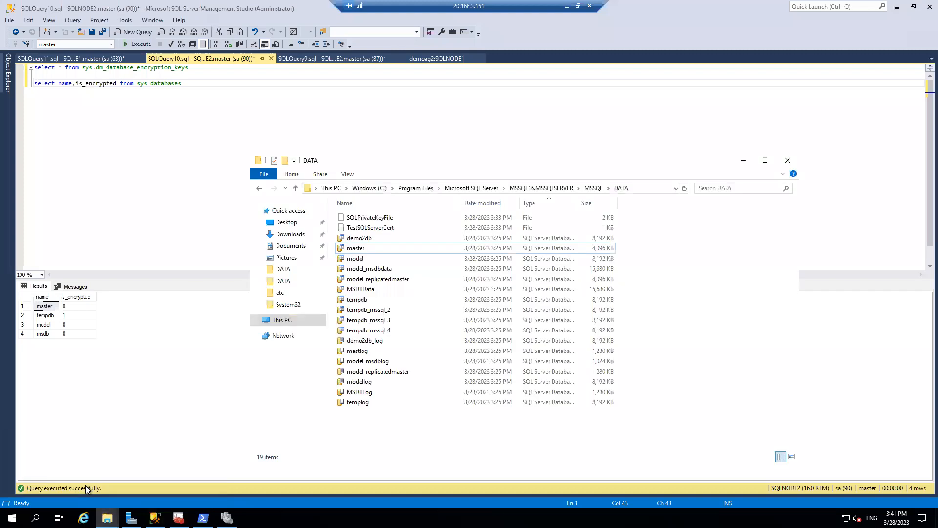
click(387, 220)
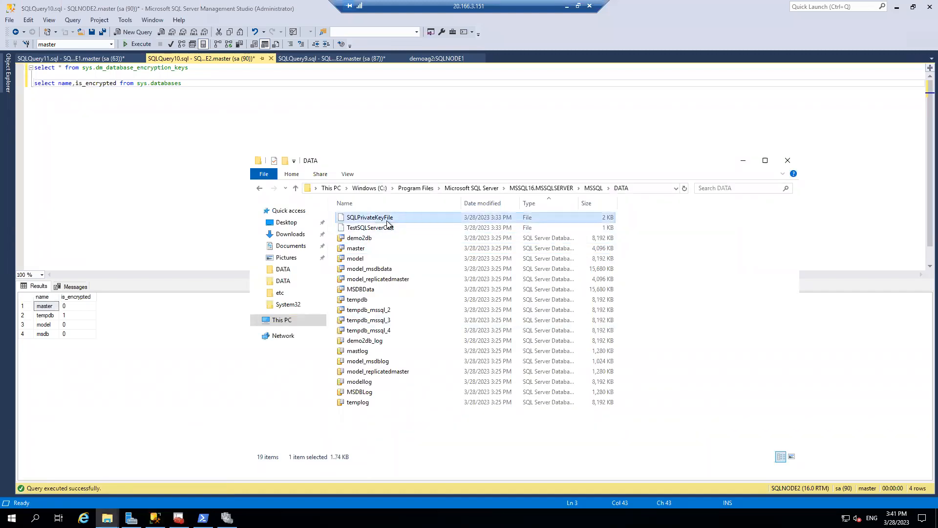
key(shift+Down)
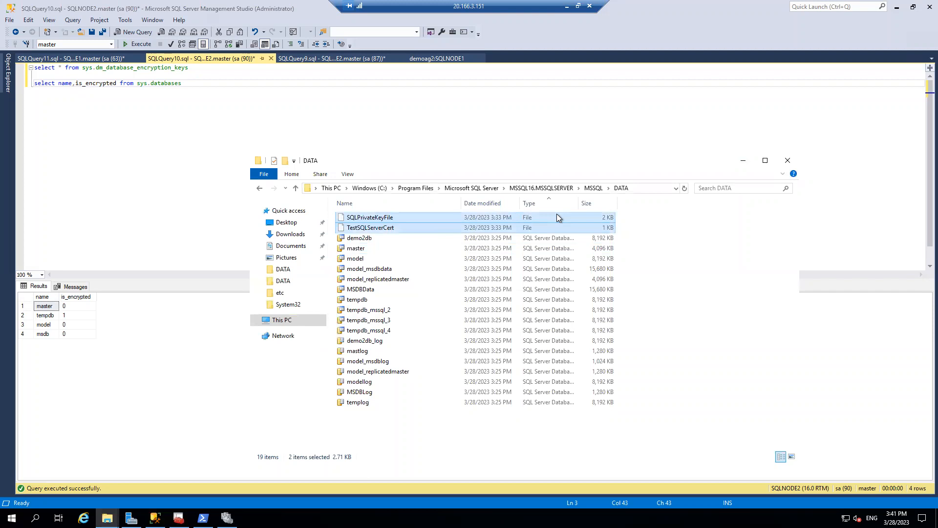
click(107, 518)
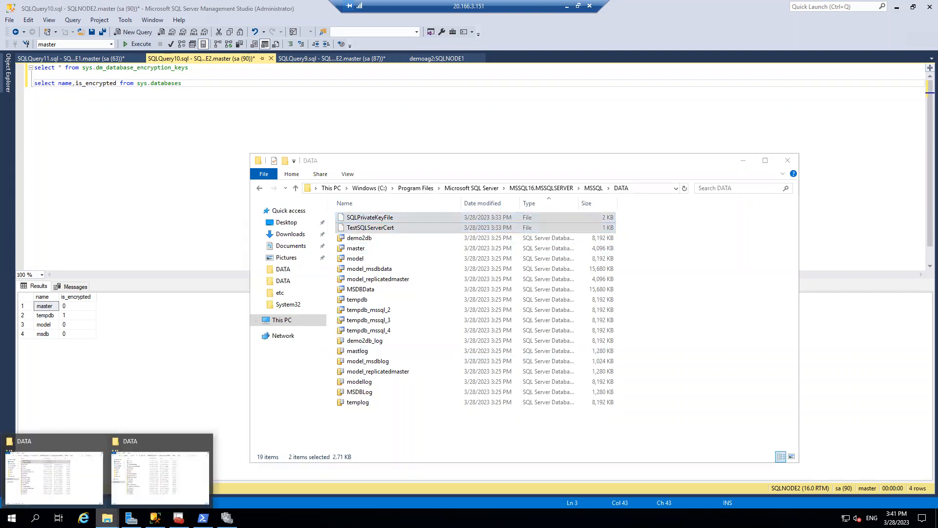
click(143, 471)
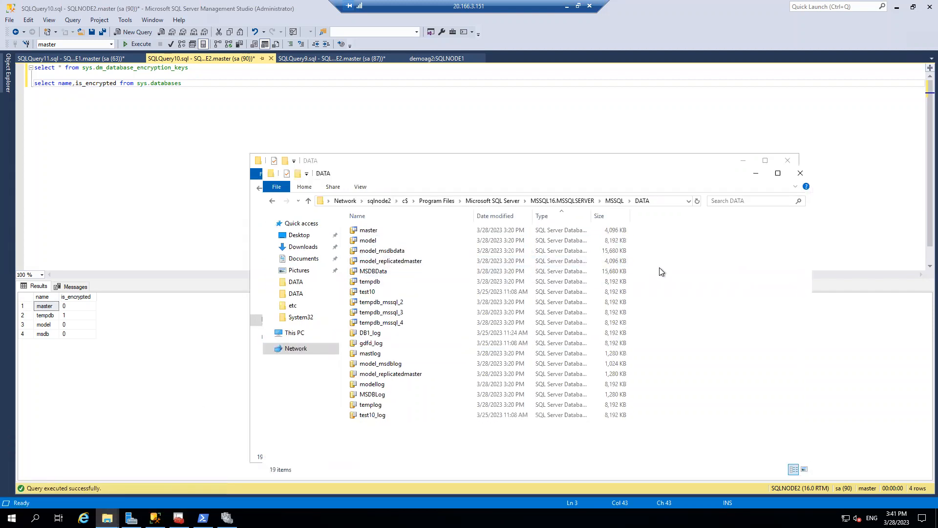
key(ctrl+v)
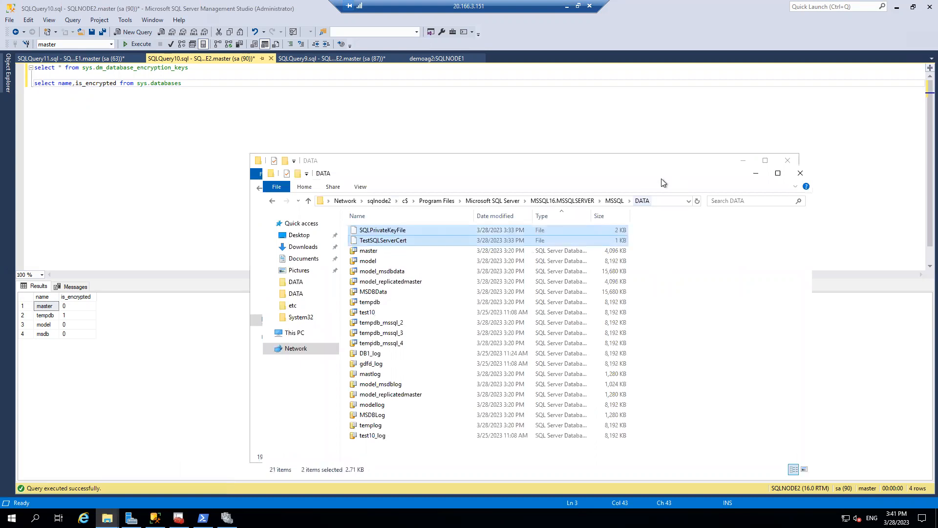
- Make room below the SQLNODE2 encryption queries and copy the CREATE MASTER KEY statement with GO from the article's Transact-SQL example for moving a database
click(190, 155)
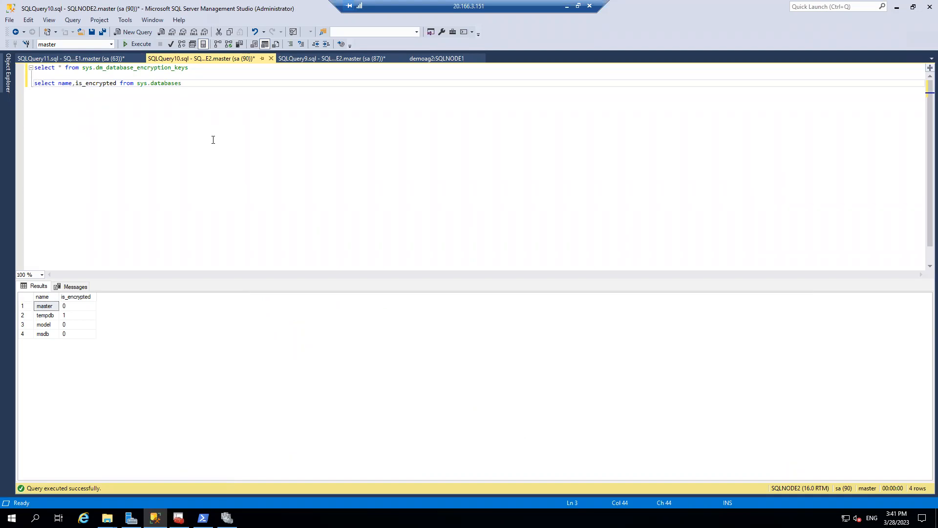
key(Return)
key(Return)
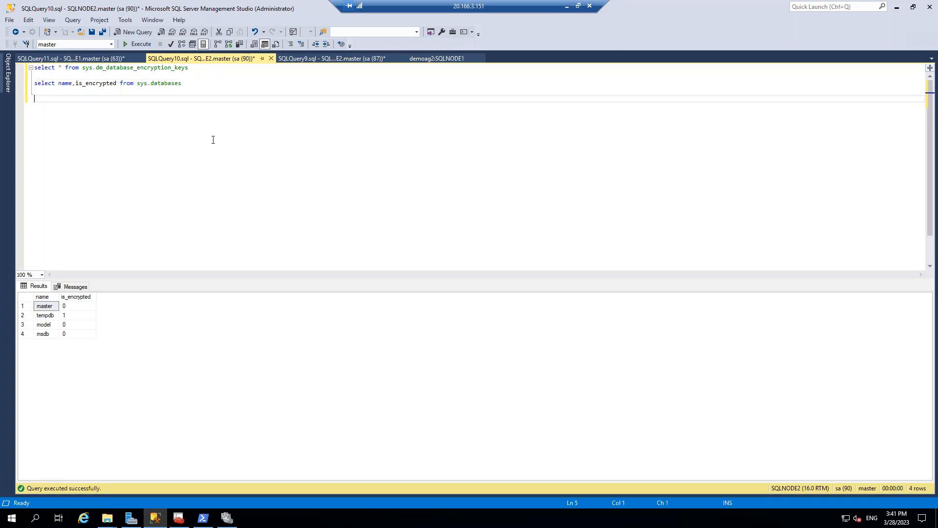
click(563, 7)
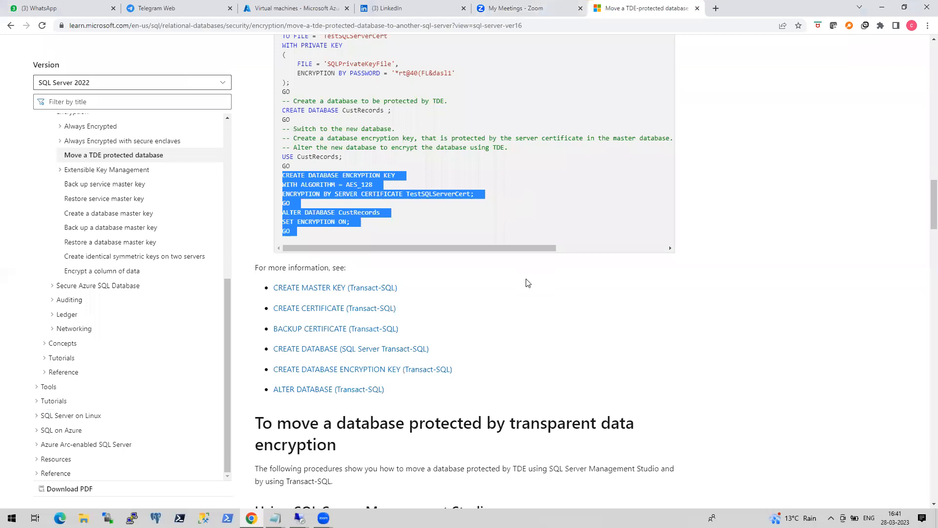
scroll(526, 279, down, 15)
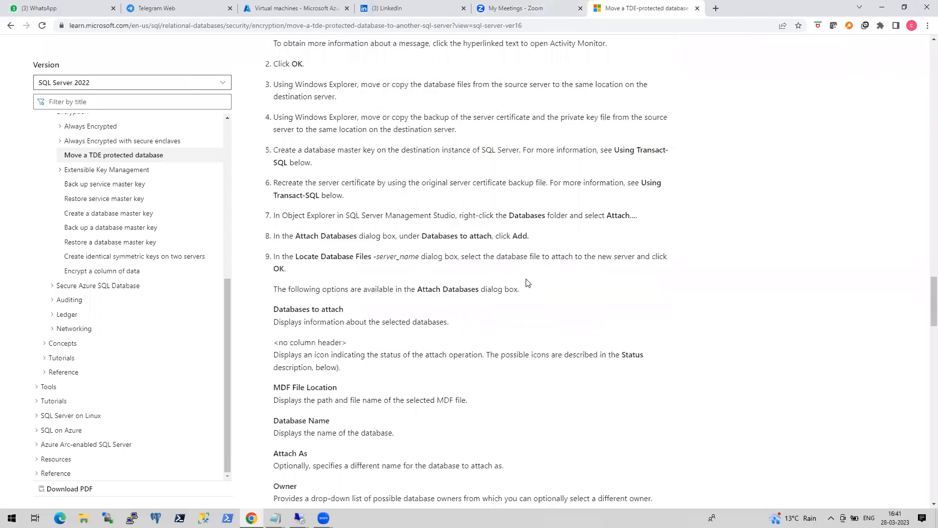
scroll(528, 284, down, 15)
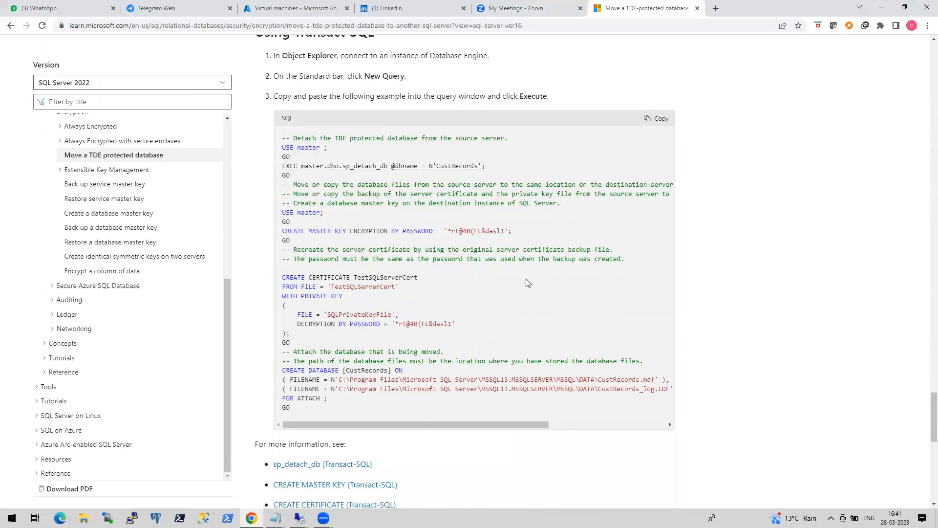
scroll(528, 284, down, 1)
drag(299, 214, 277, 209)
key(ctrl+c)
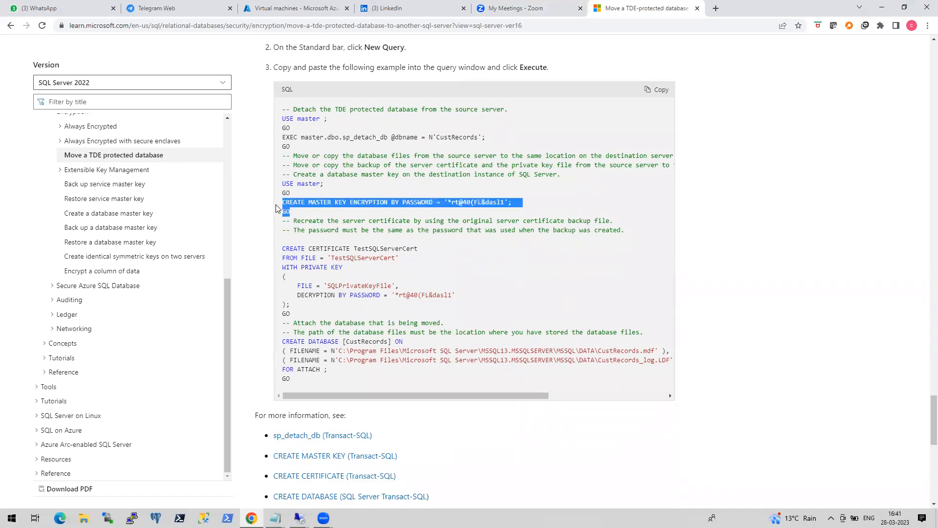
- Paste the CREATE MASTER KEY statement with its encryption password into the SQLNODE2 query and run only that statement
click(299, 518)
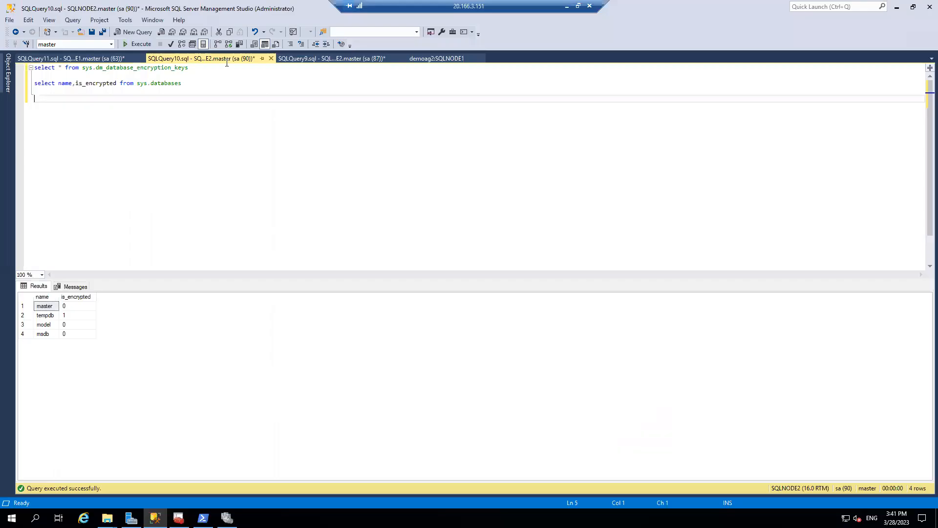
click(289, 469)
key(ctrl+v)
drag(59, 109, 30, 99)
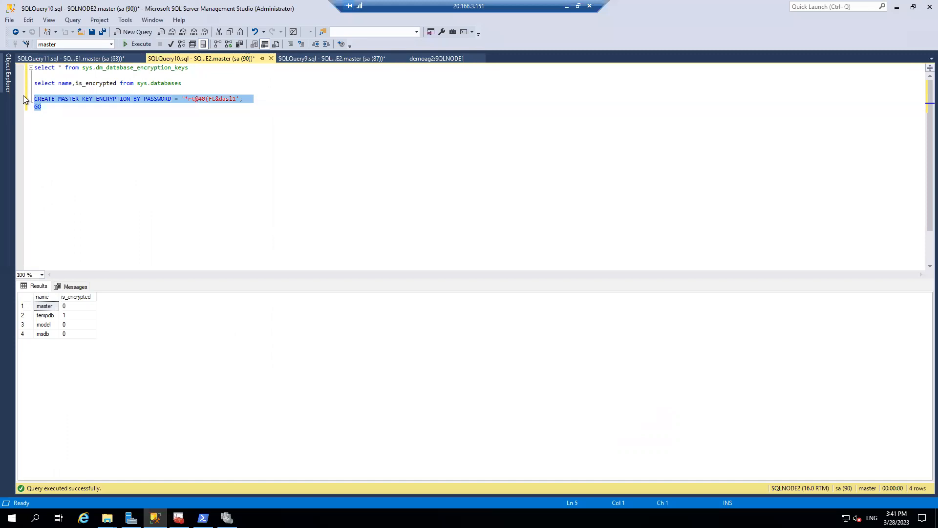
key(F5)
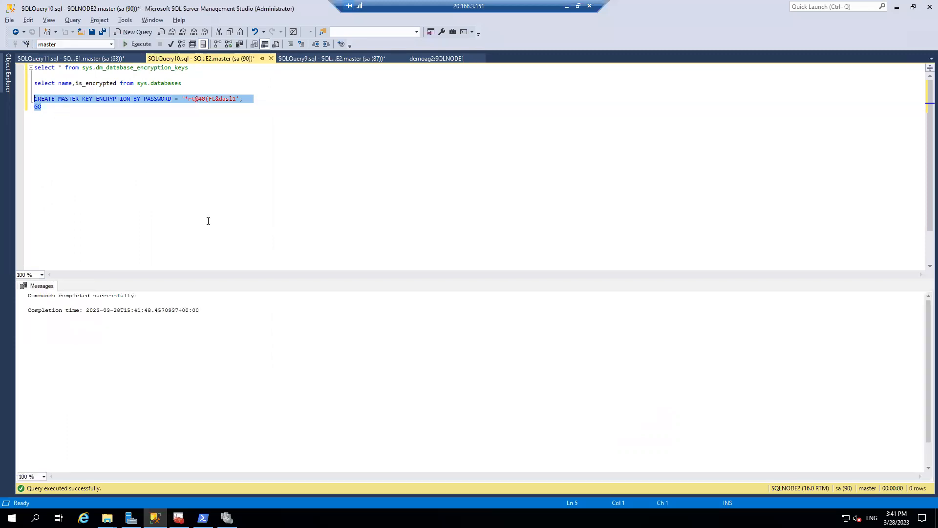
- Switch to the Microsoft article and copy the CREATE CERTIFICATE TestSQLServerCert statement through its closing GO
click(567, 7)
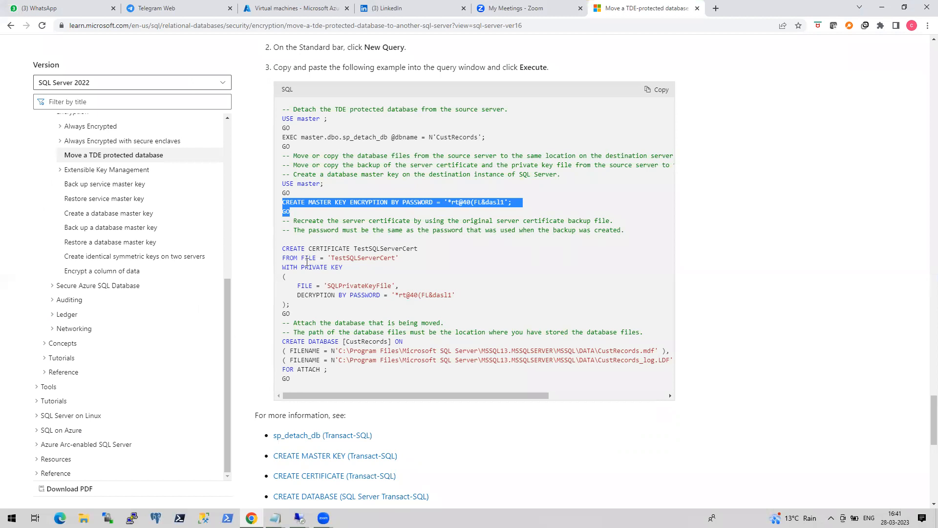
drag(283, 248, 405, 248)
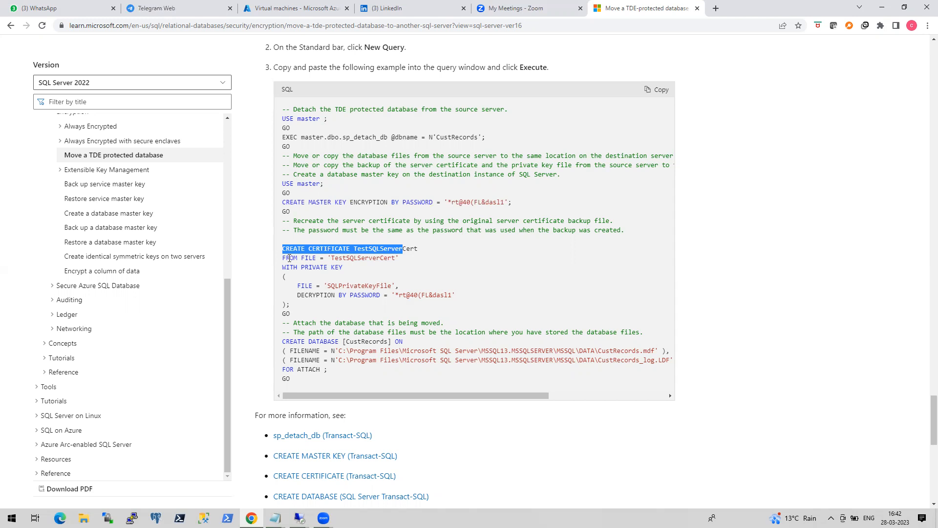
click(315, 249)
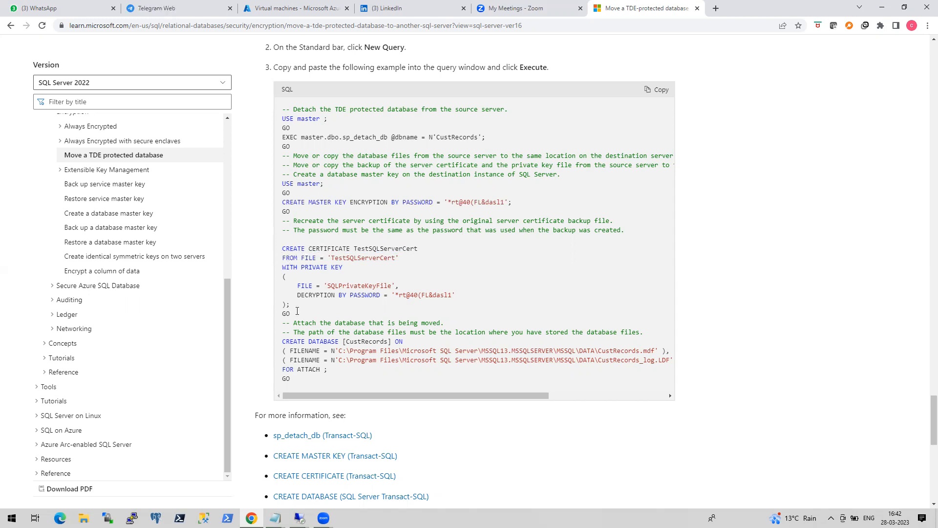
drag(394, 295, 448, 295)
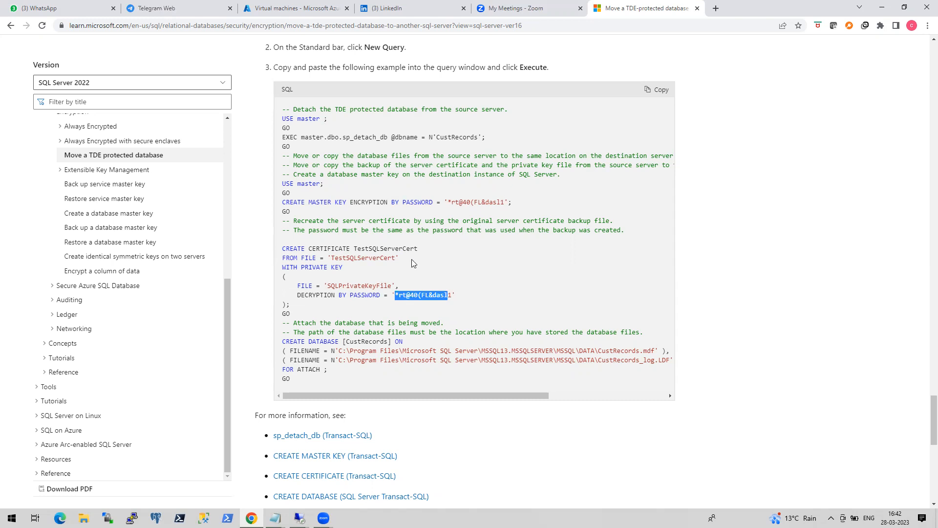
drag(299, 312, 282, 248)
key(ctrl+c)
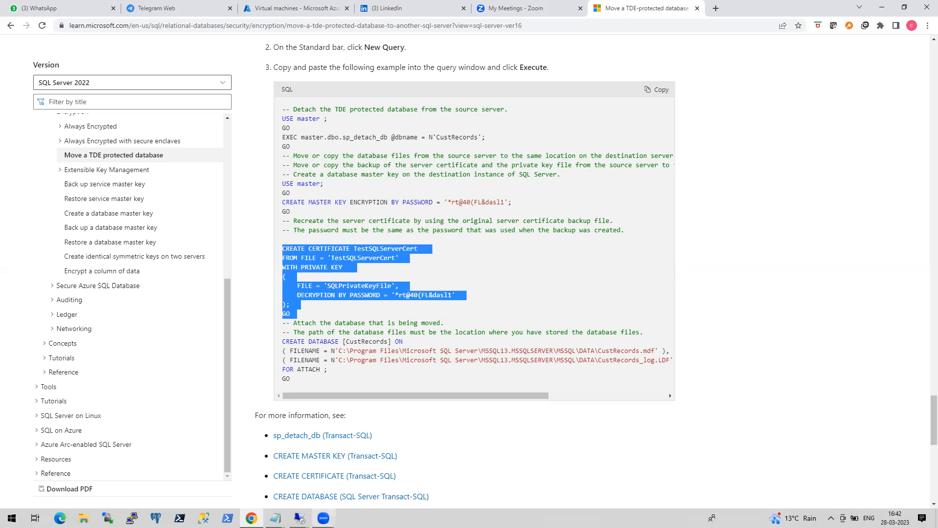
- Paste the CREATE CERTIFICATE statement with its decryption password below the master key statement in the SQLNODE2 query and run only that statement
click(299, 518)
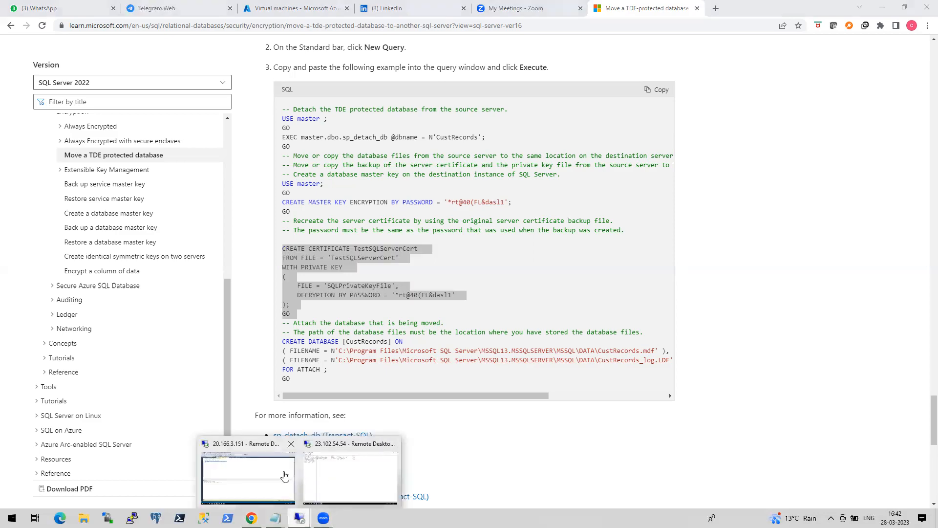
click(285, 476)
click(185, 170)
key(Return)
key(Return)
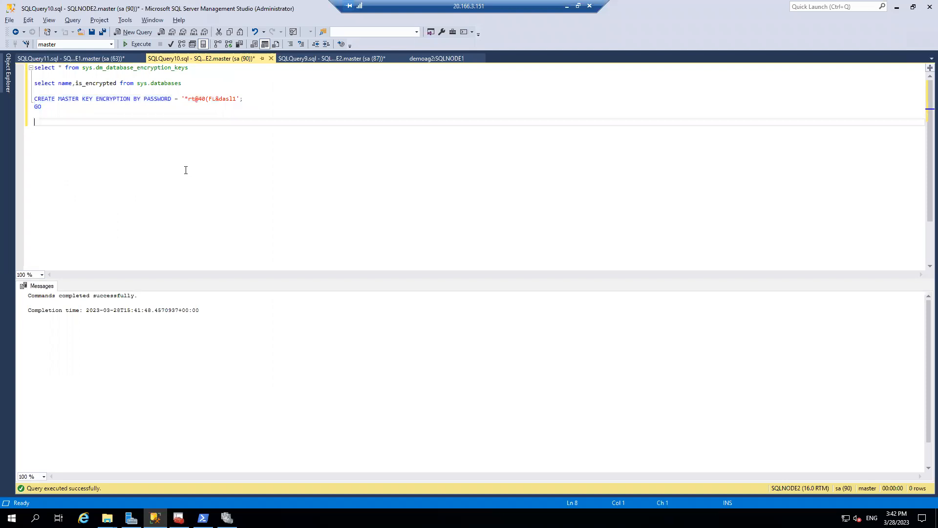
key(ctrl+v)
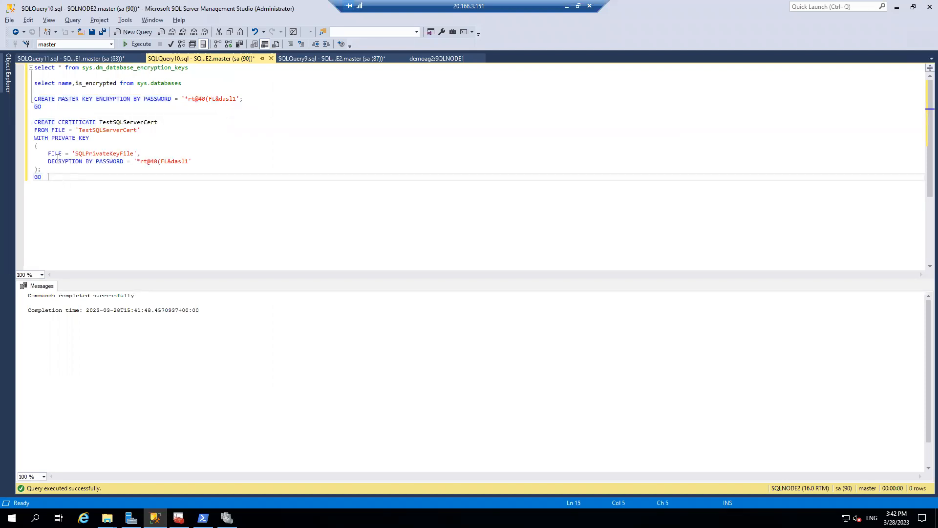
shift+click(22, 125)
key(F5)
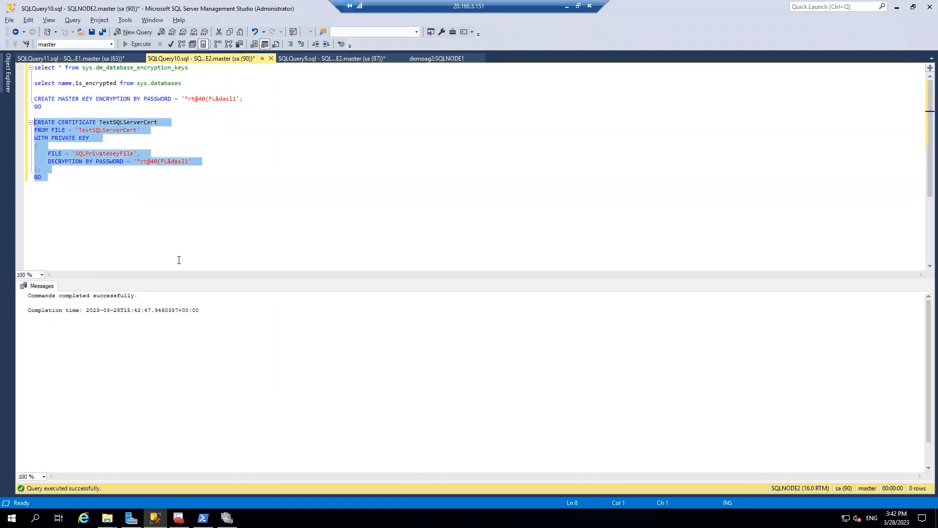
click(143, 229)
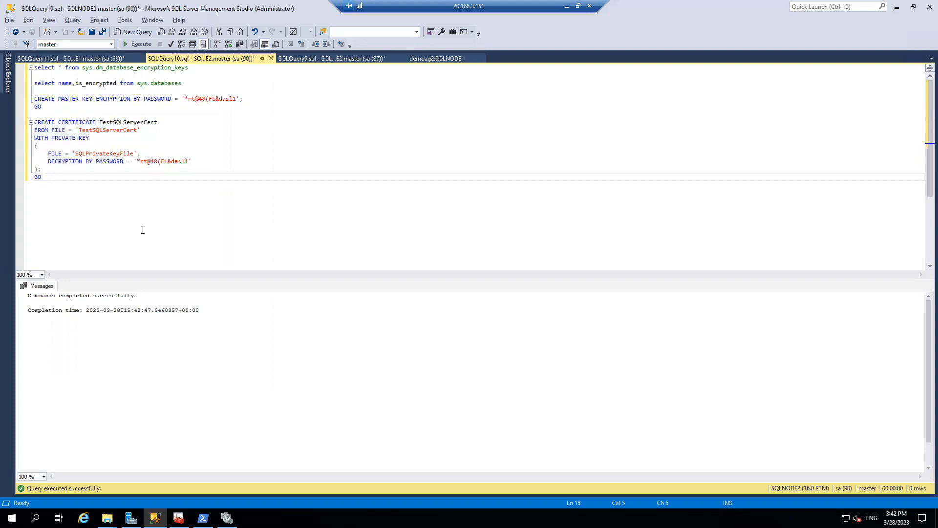
drag(49, 111, 34, 99)
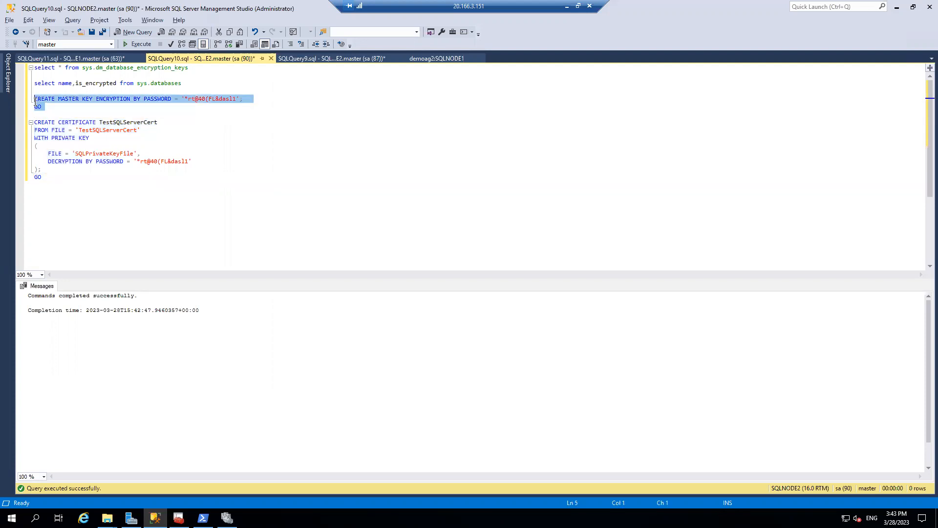
click(63, 193)
shift+click(33, 114)
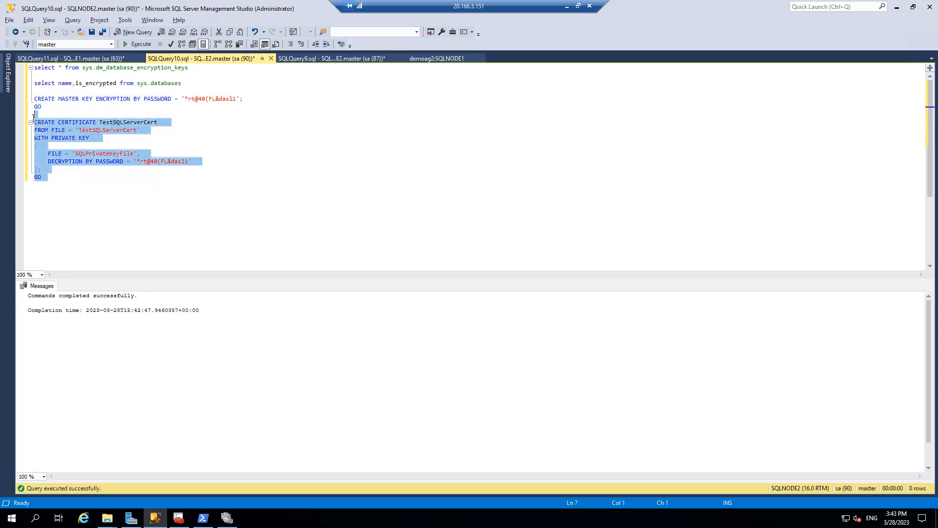
click(54, 139)
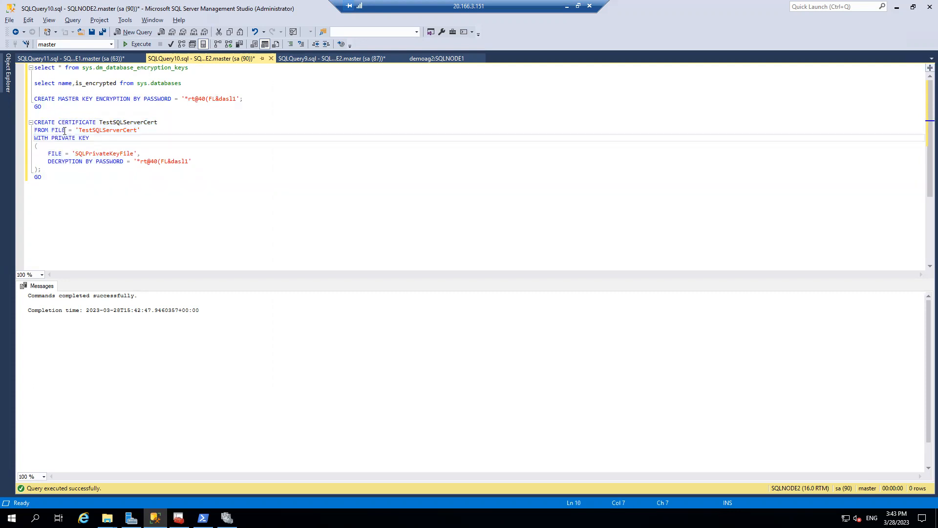
drag(65, 130, 44, 137)
key(ctrl+End)
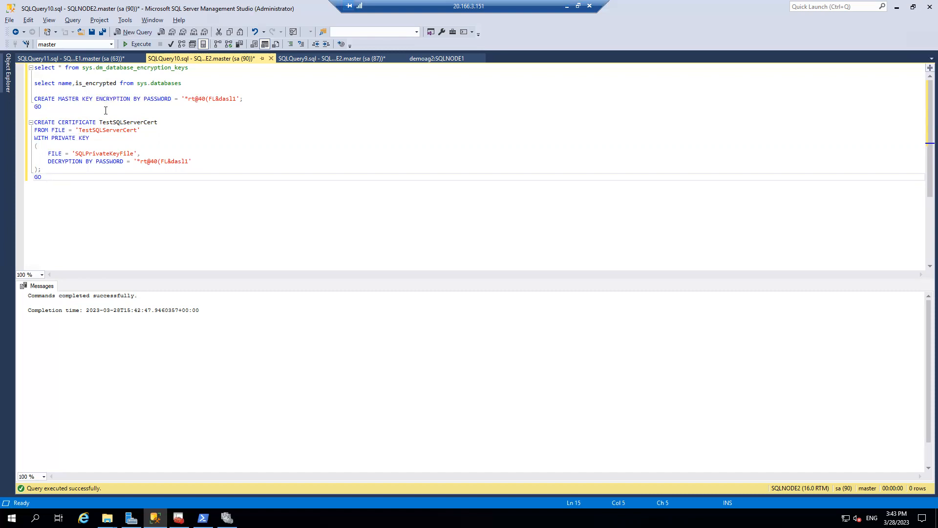
- Refresh SQLNODE2's Databases folder and expand the Availability Databases of demoag2 on that node
click(5, 86)
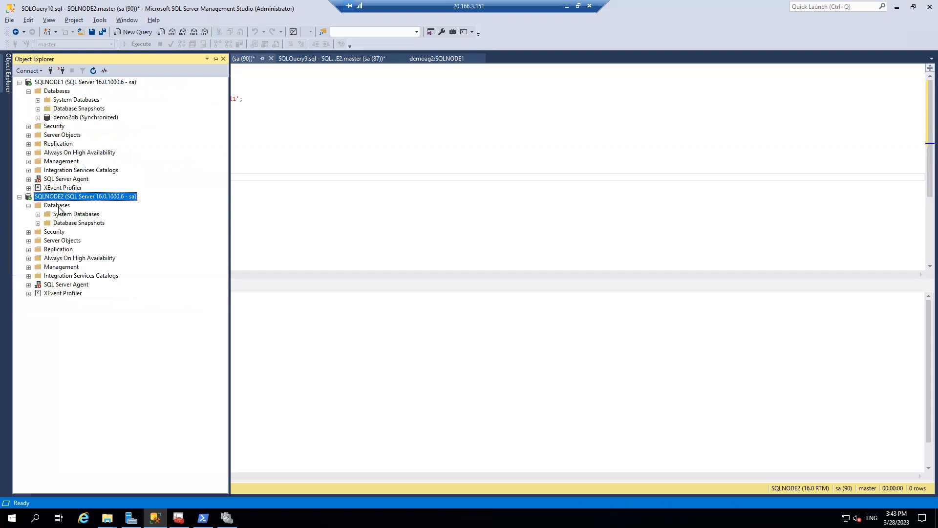
right_click(57, 205)
click(96, 326)
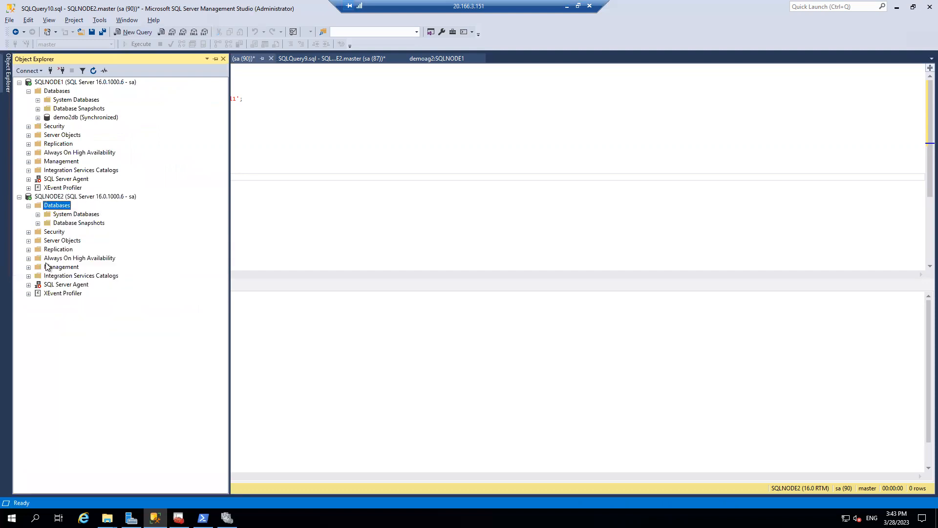
click(29, 258)
click(38, 266)
click(47, 275)
click(56, 293)
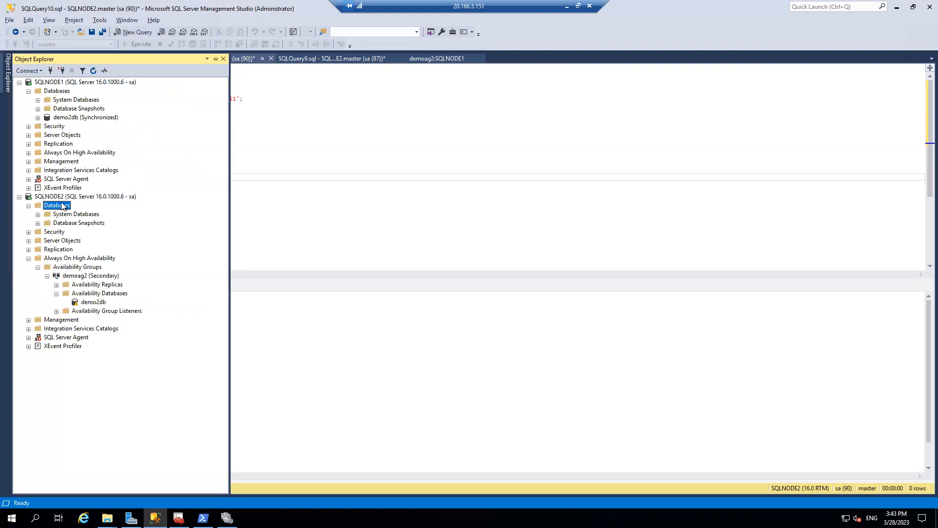
- Try to join demo2db on SQLNODE2 to availability group demoag2, read the error details and close the dialog
right_click(94, 303)
click(122, 305)
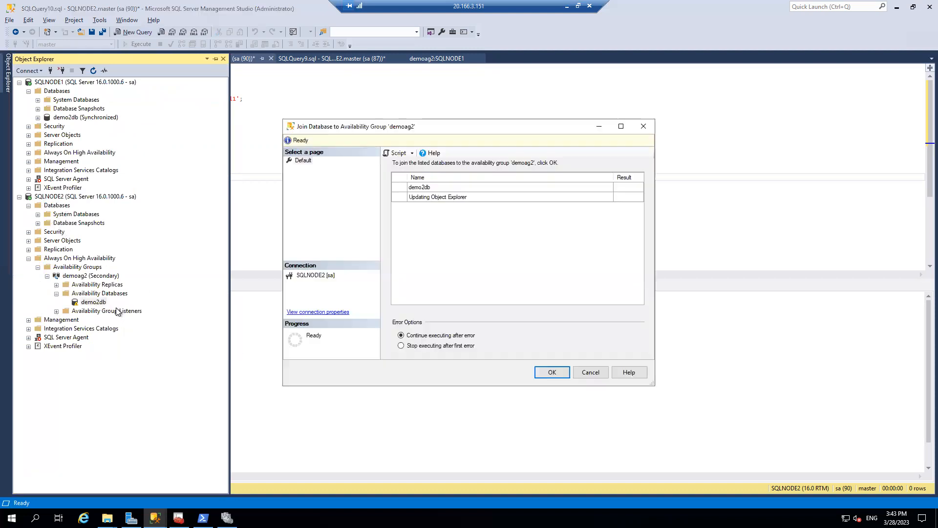
click(555, 370)
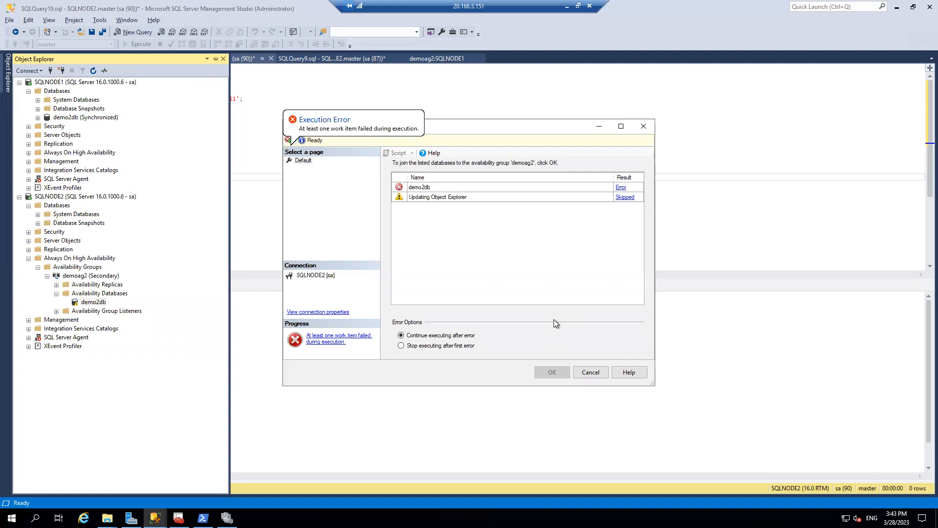
click(622, 188)
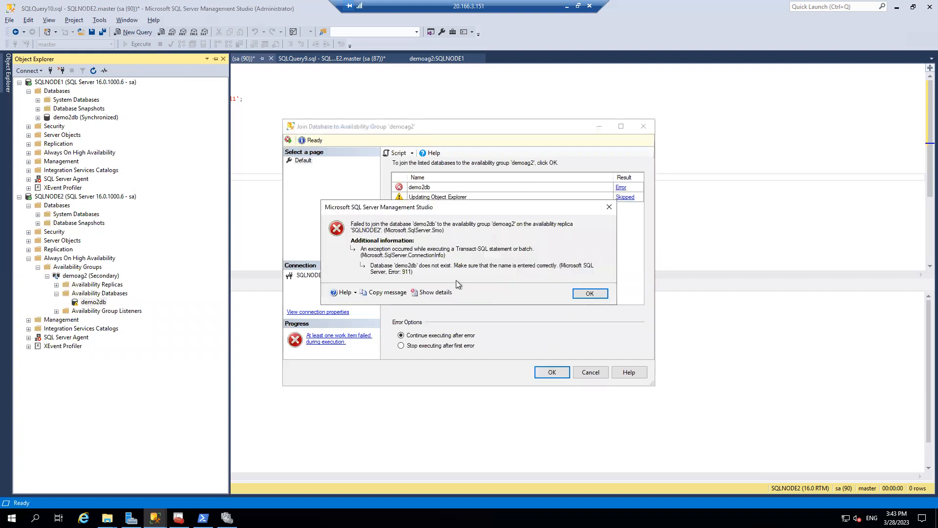
click(589, 293)
click(590, 372)
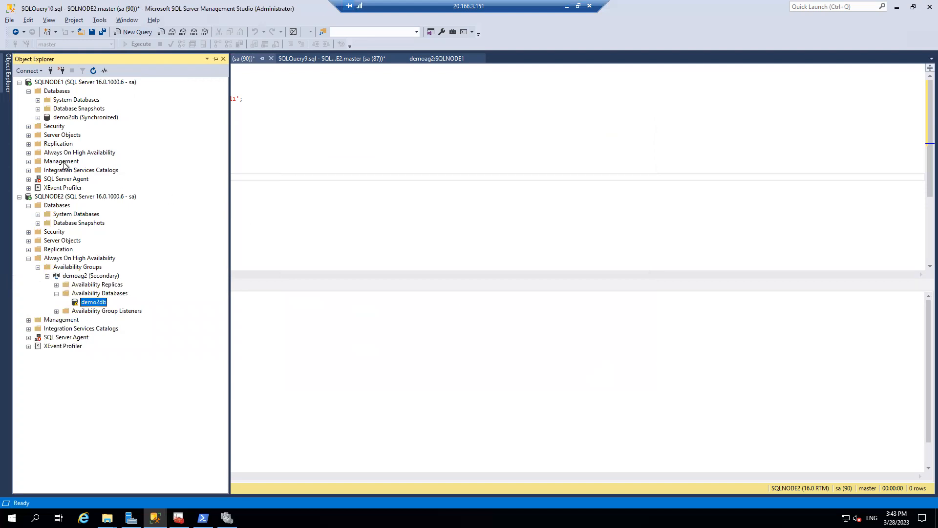
- Start a database restore on SQLNODE2 and set the restore source to Device
click(65, 205)
right_click(65, 205)
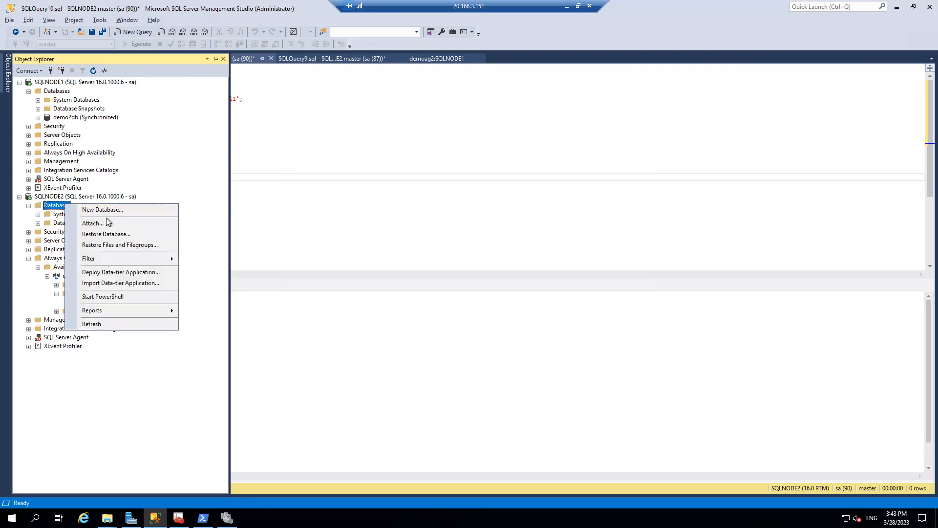
click(107, 233)
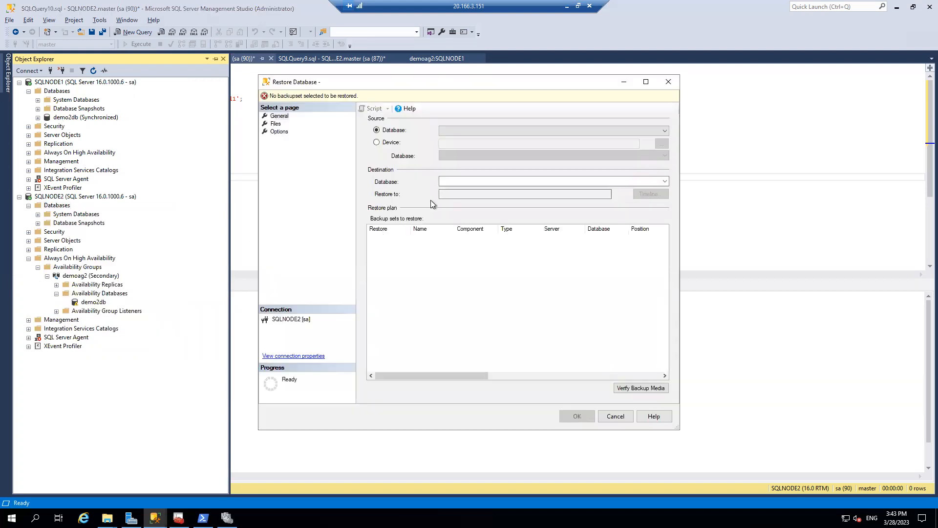
click(382, 143)
- Open the local SQL Server Backup folder under C:\Program Files\Microsoft SQL Server\MSSQL16.MSSQLSERVER\MSSQL
mouse_move(107, 518)
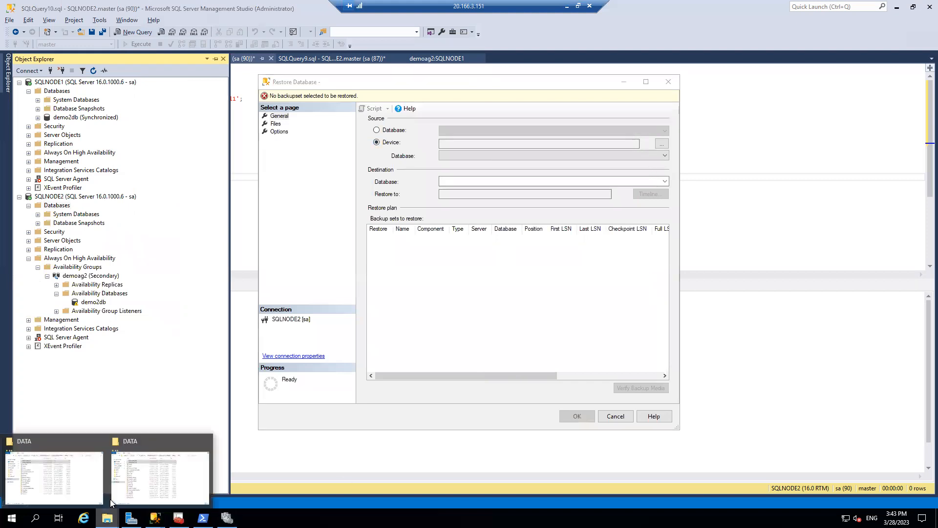
click(86, 479)
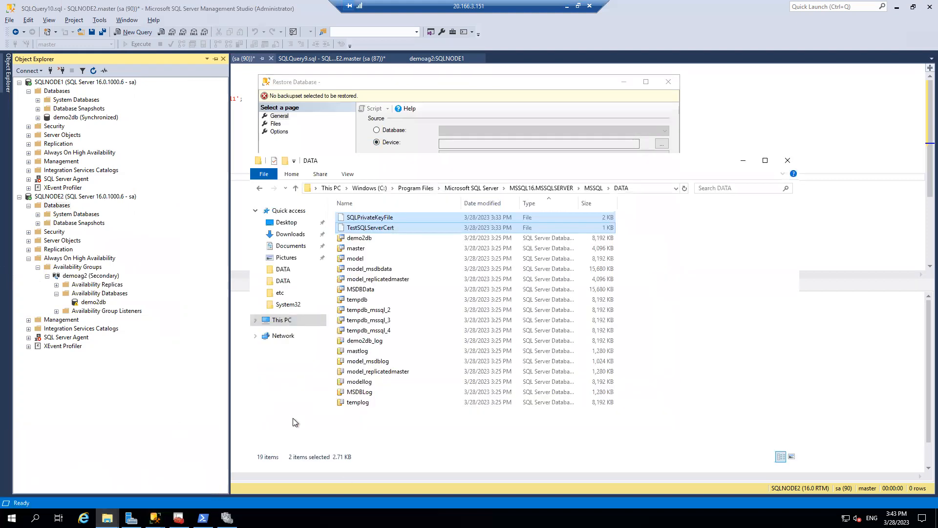
key(super+r)
text(C:\Program Files)
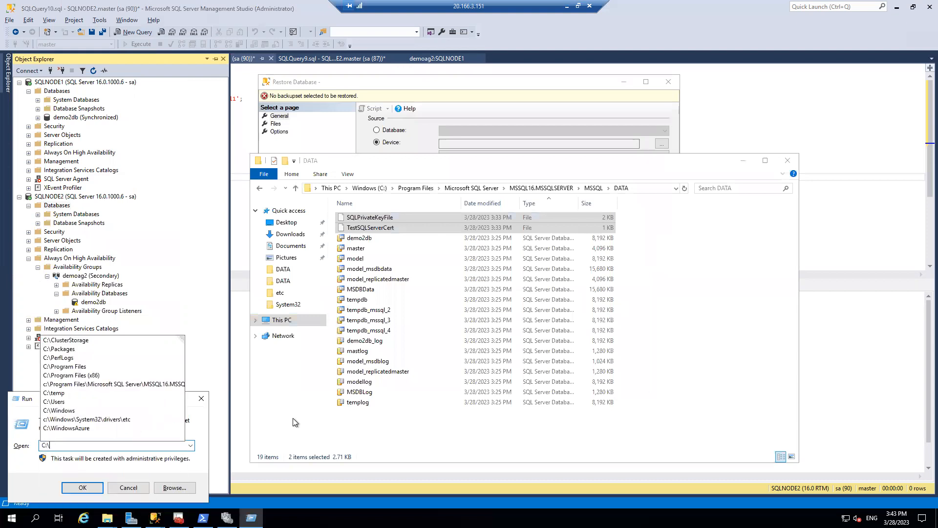
key(Down)
key(Down)
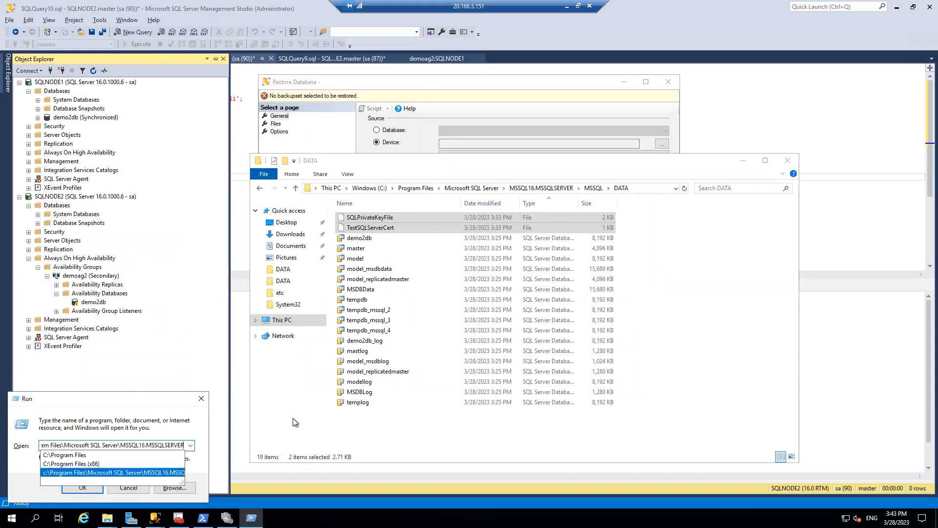
key(Return)
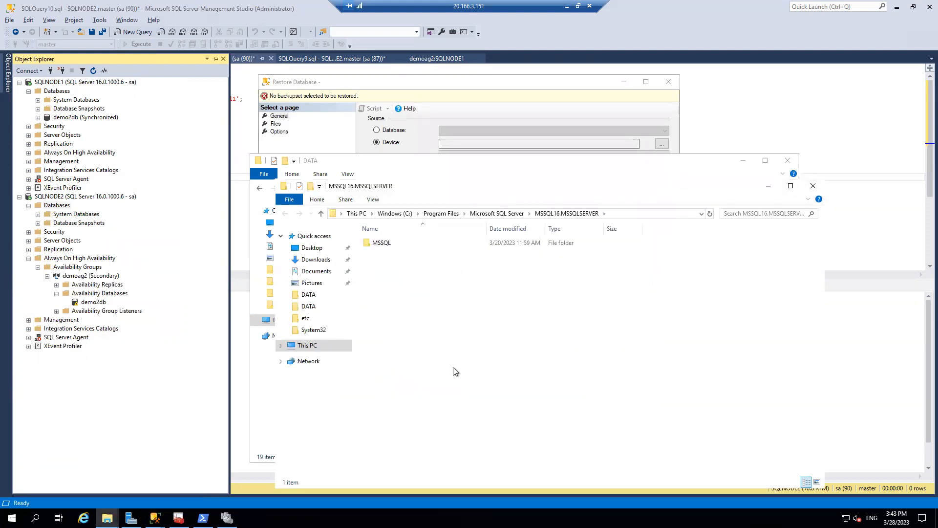
double_click(386, 242)
double_click(392, 241)
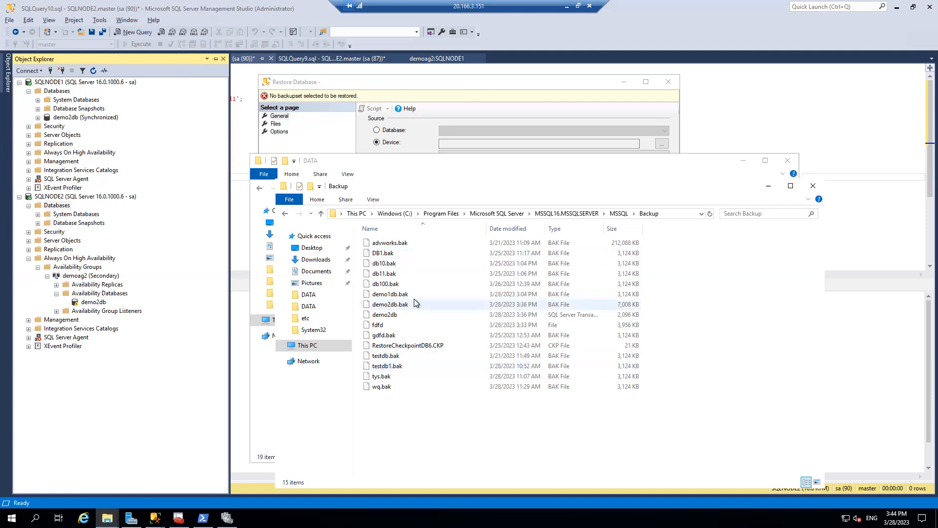
- Sort the Backup folder by newest modification date and select the demo2db transaction log backup and demo2db.bak
click(522, 229)
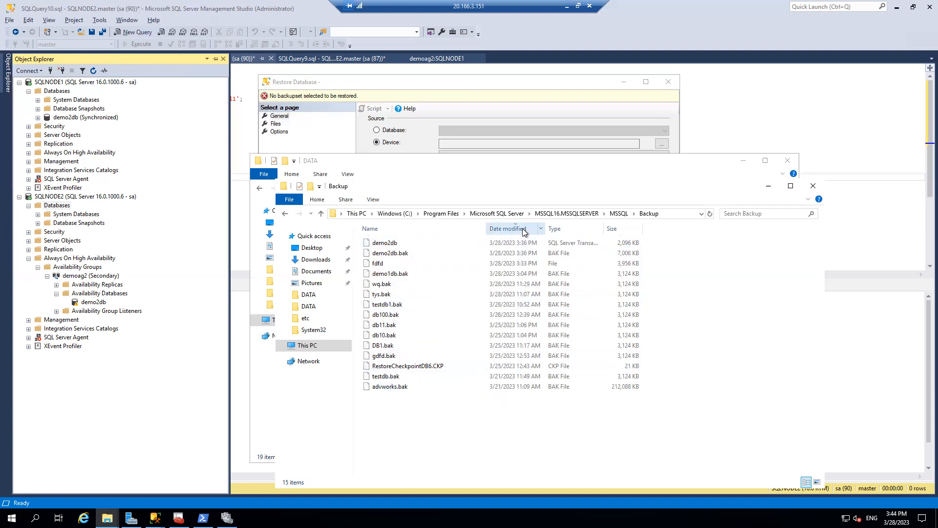
click(411, 243)
key(shift+Down)
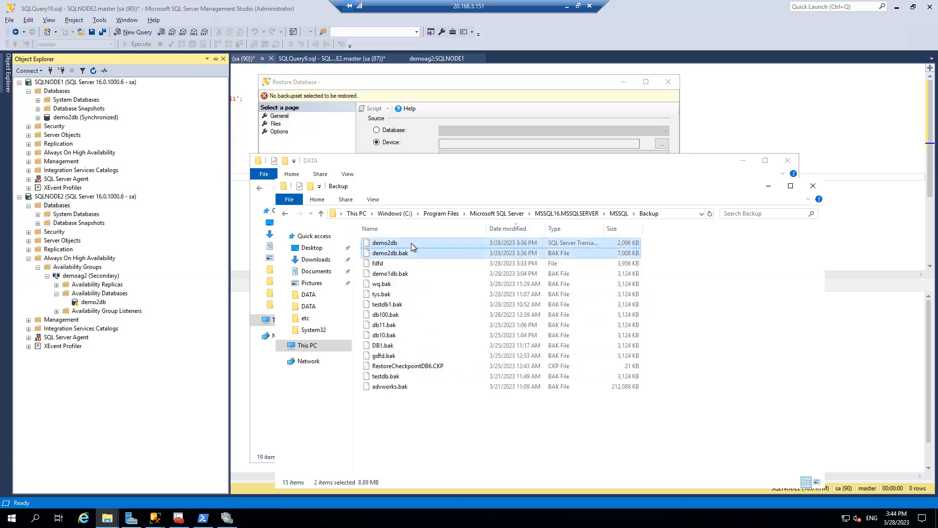
- Copy the demo2db transaction log backup and demo2db.bak into the \\sqlnode2\c$\temp folder
key(super+r)
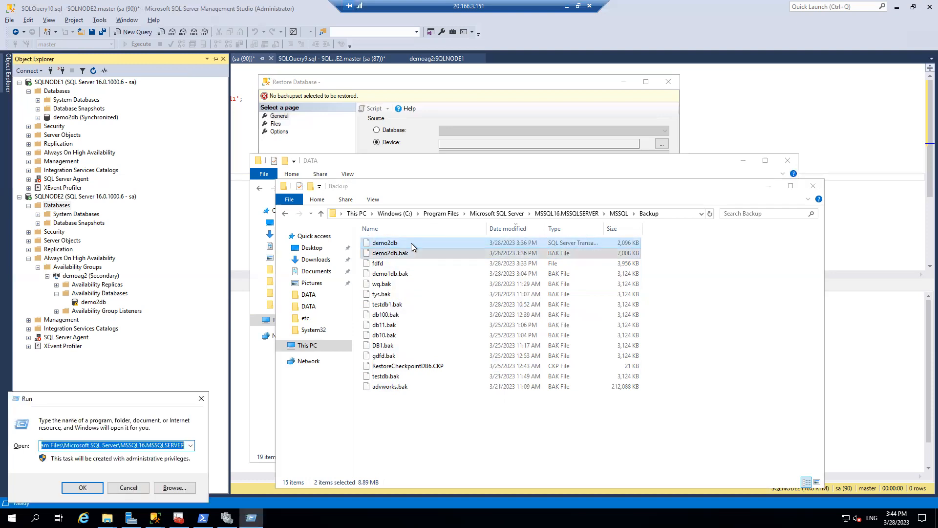
text(\\sqlnode2\c$)
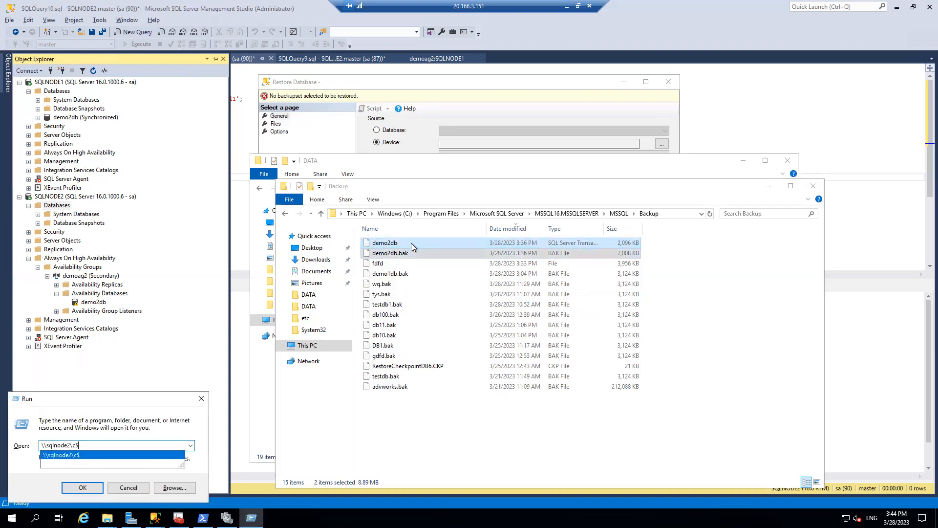
key(Return)
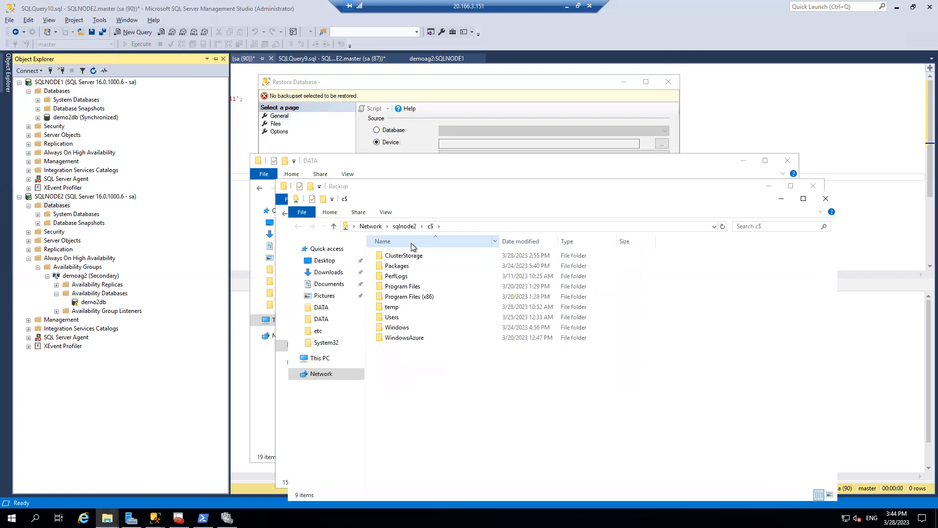
double_click(404, 307)
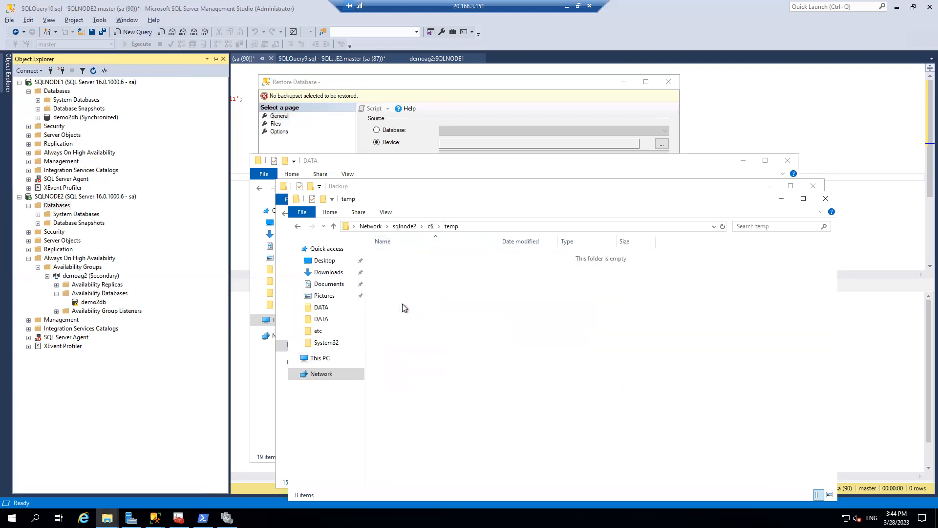
key(ctrl+v)
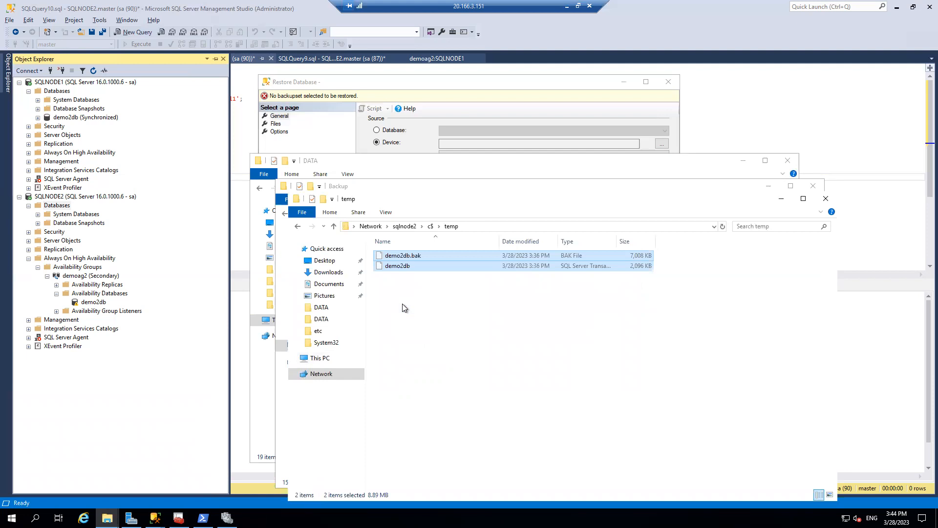
- Start a database restore on SQLNODE2 with the backup file C:\temp\demo2db.bak as the source device
right_click(61, 206)
click(95, 237)
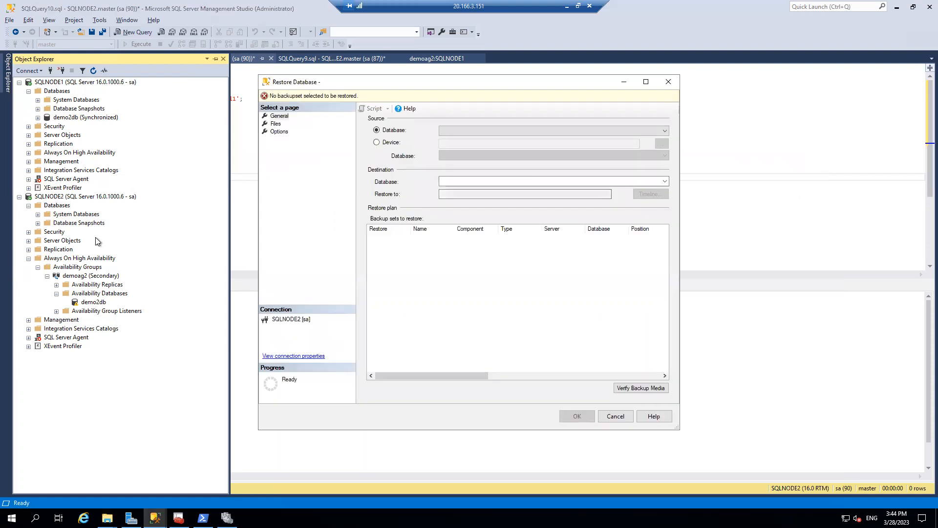
click(376, 142)
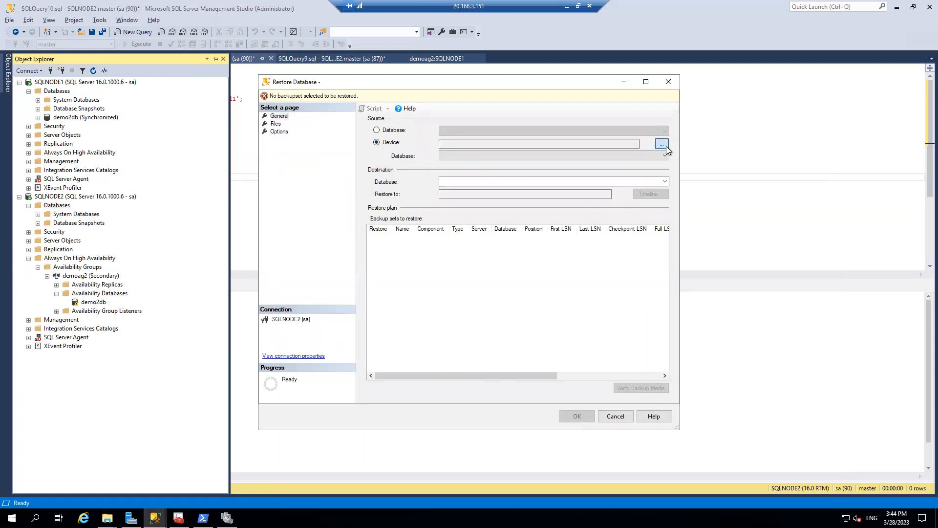
click(662, 144)
click(535, 228)
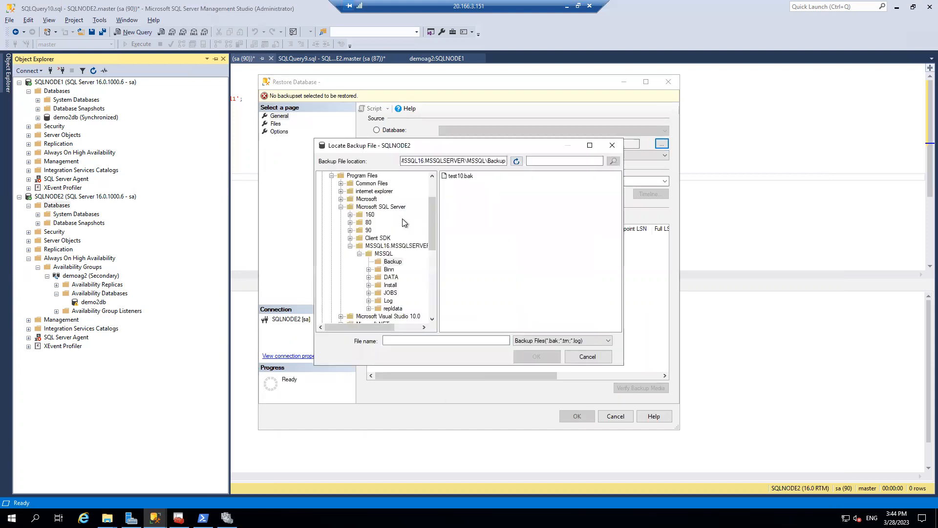
click(340, 206)
click(334, 176)
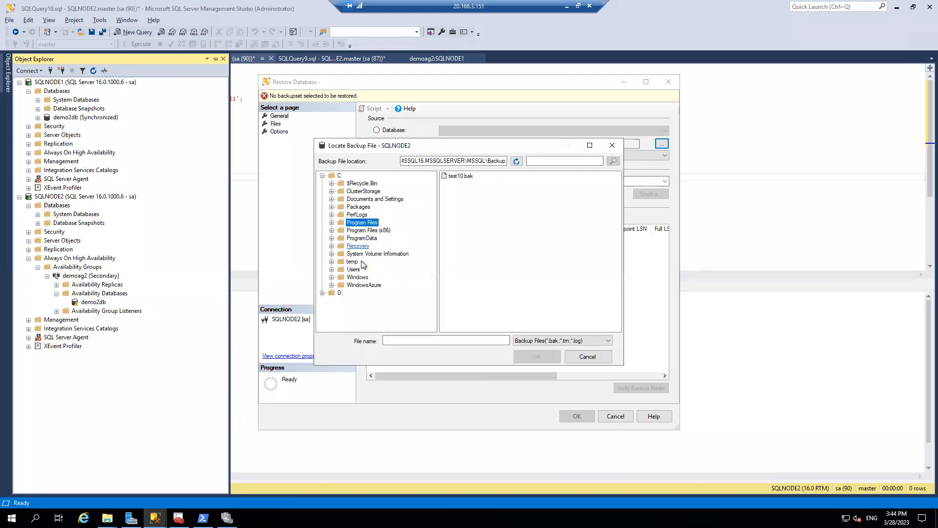
click(353, 261)
click(463, 176)
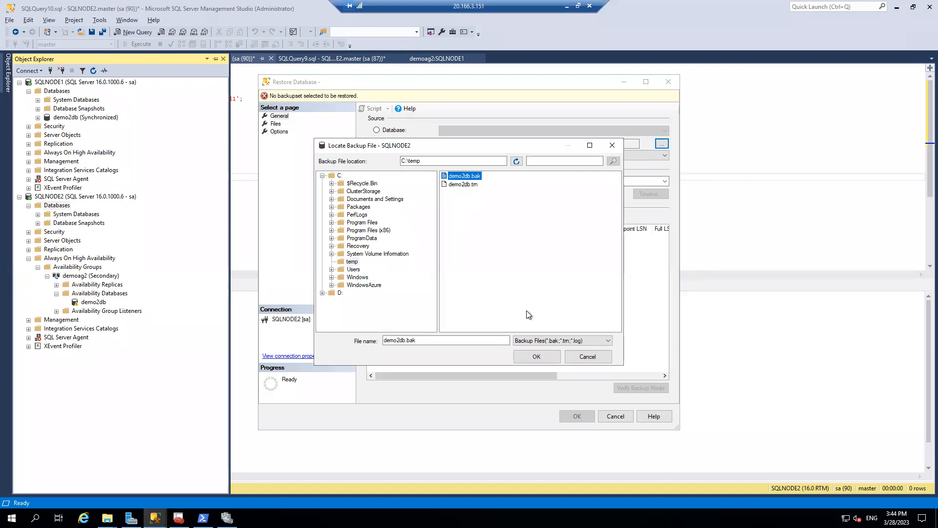
click(536, 356)
click(485, 324)
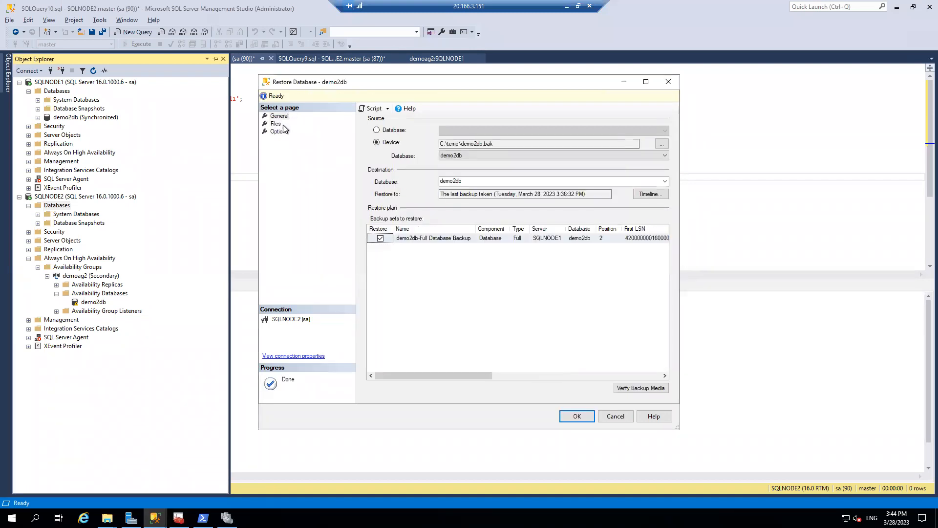
- Set the recovery state to RESTORE WITH NORECOVERY and run the demo2db full restore
click(279, 132)
click(506, 166)
click(511, 181)
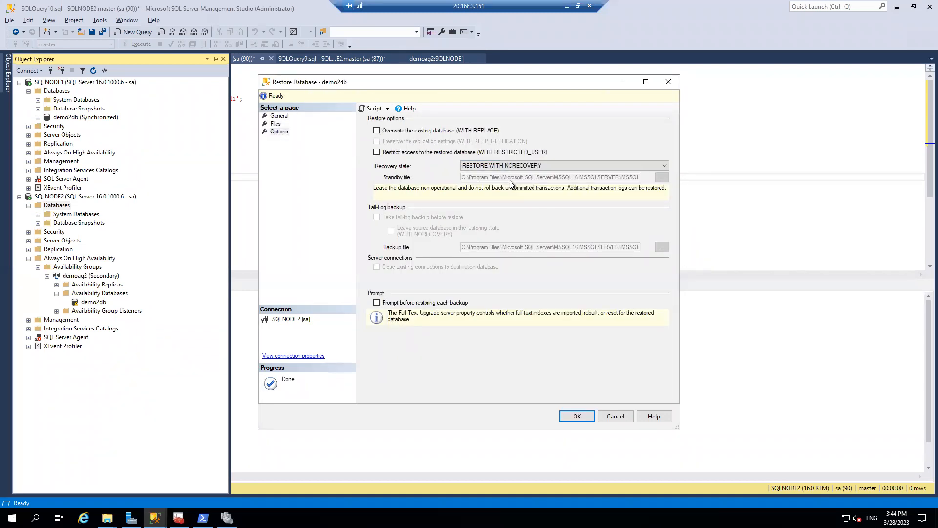
click(577, 417)
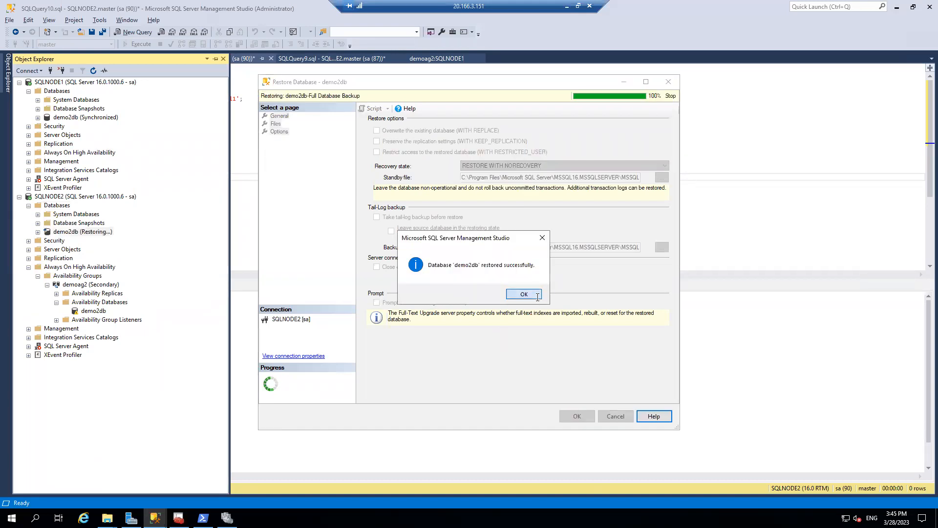
click(523, 293)
- Start another database restore on SQLNODE2 with the log backup C:\temp\demo2db.trn as the source device
right_click(66, 206)
click(91, 239)
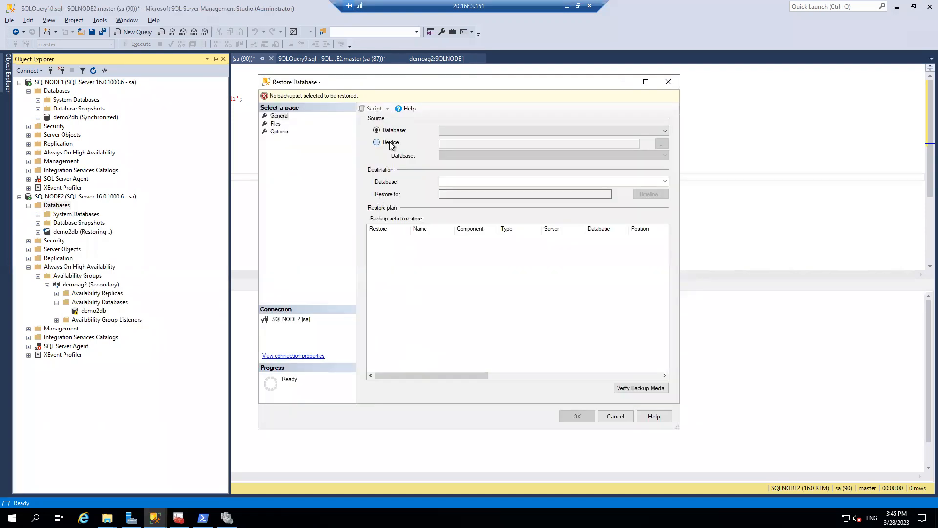
click(391, 145)
click(660, 145)
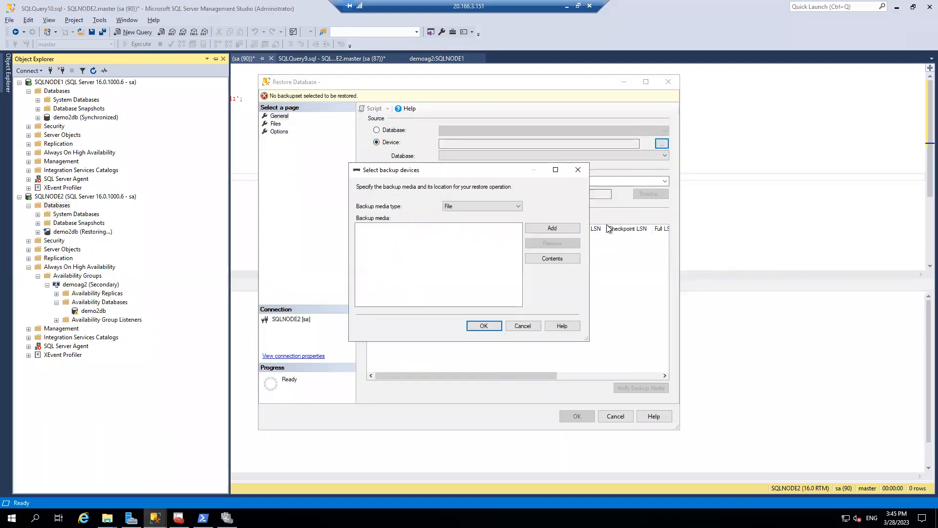
click(553, 229)
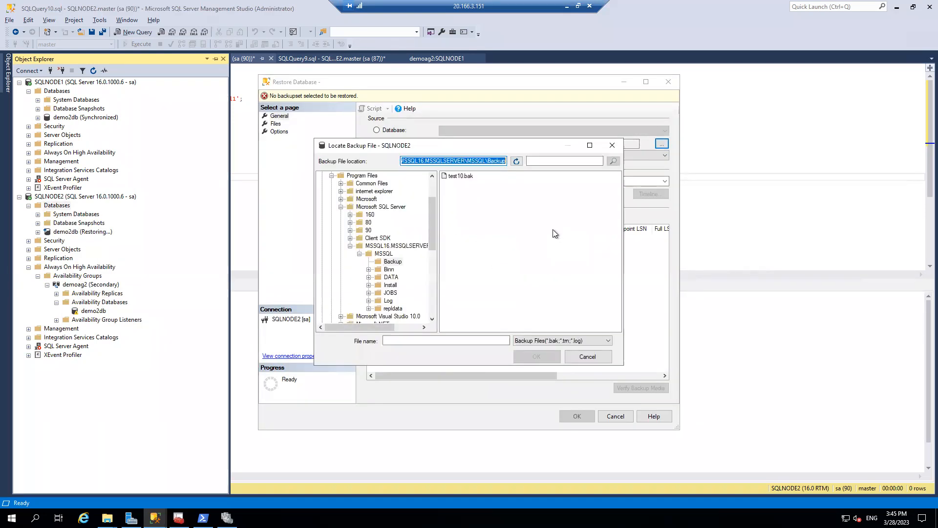
click(333, 175)
click(352, 261)
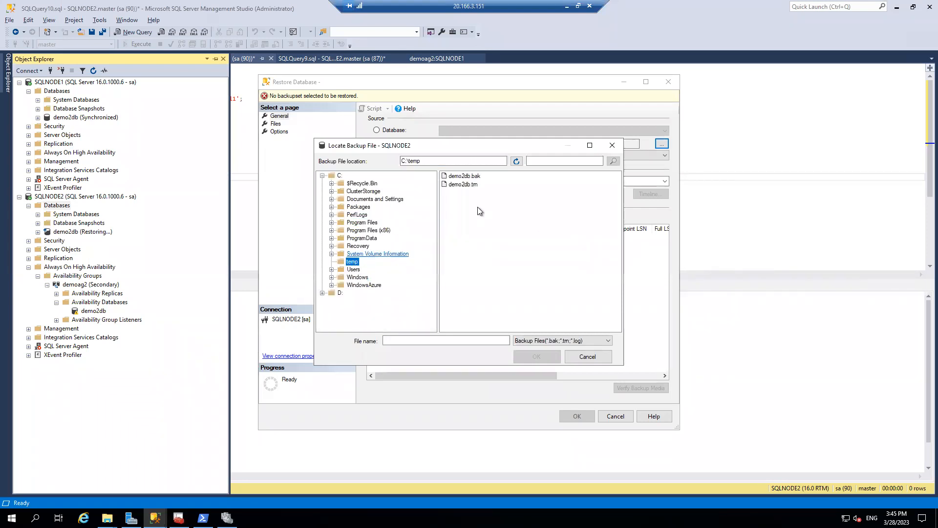
click(472, 185)
click(537, 356)
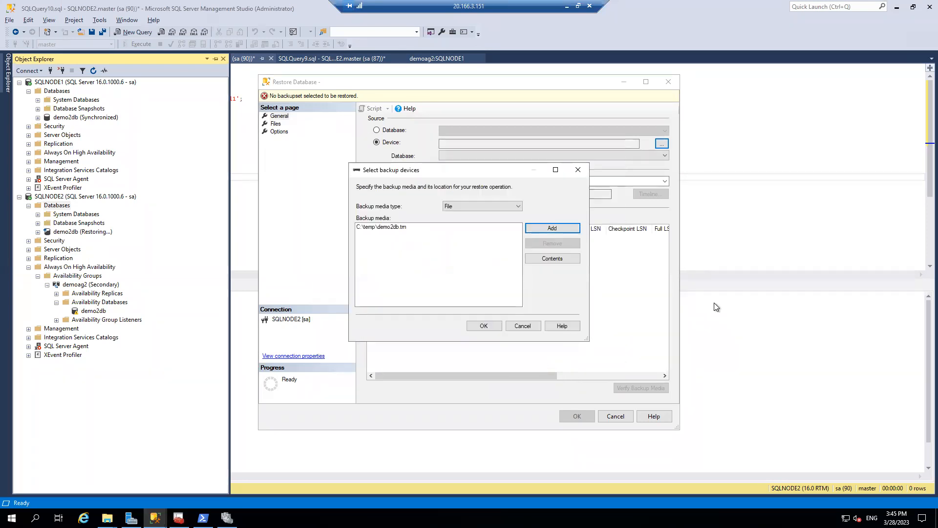
click(491, 323)
- Restore the demo2db log backup with RESTORE WITH NORECOVERY and overwriting of the existing database (WITH REPLACE)
click(279, 131)
click(492, 167)
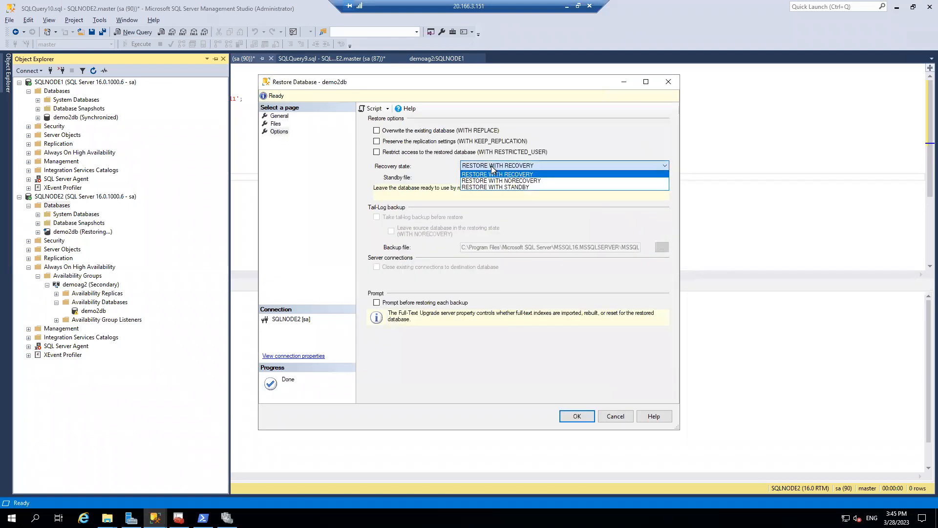
click(496, 175)
click(499, 168)
click(501, 181)
click(377, 131)
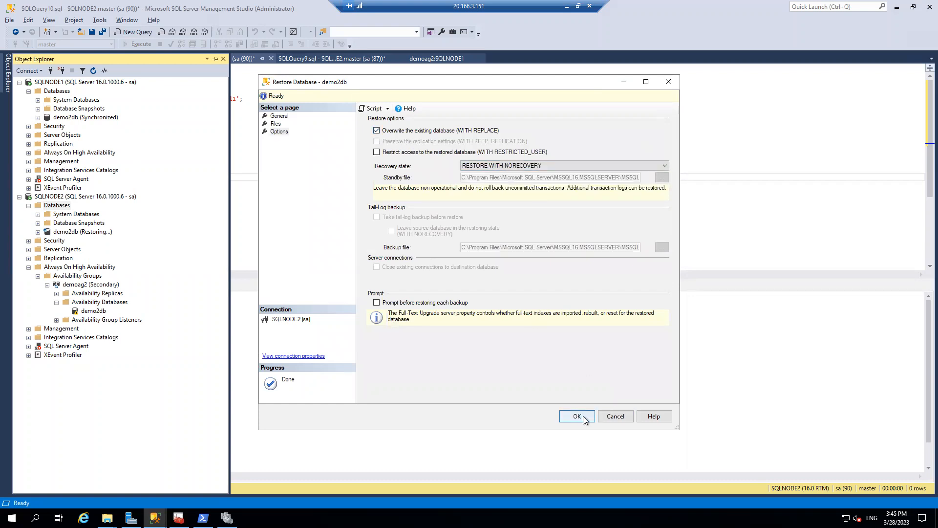
click(578, 416)
click(529, 295)
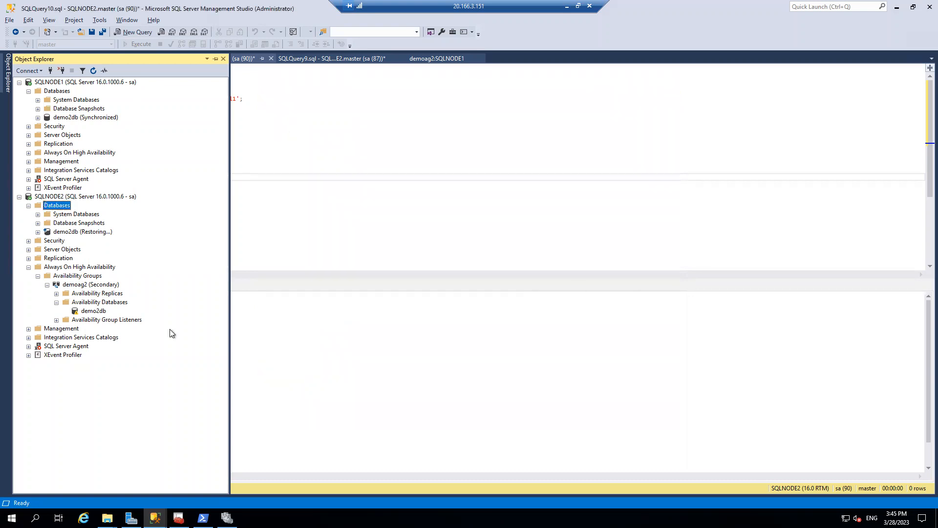
- Join demo2db on SQLNODE2 to availability group demoag2
right_click(94, 307)
right_click(94, 311)
click(144, 316)
click(552, 372)
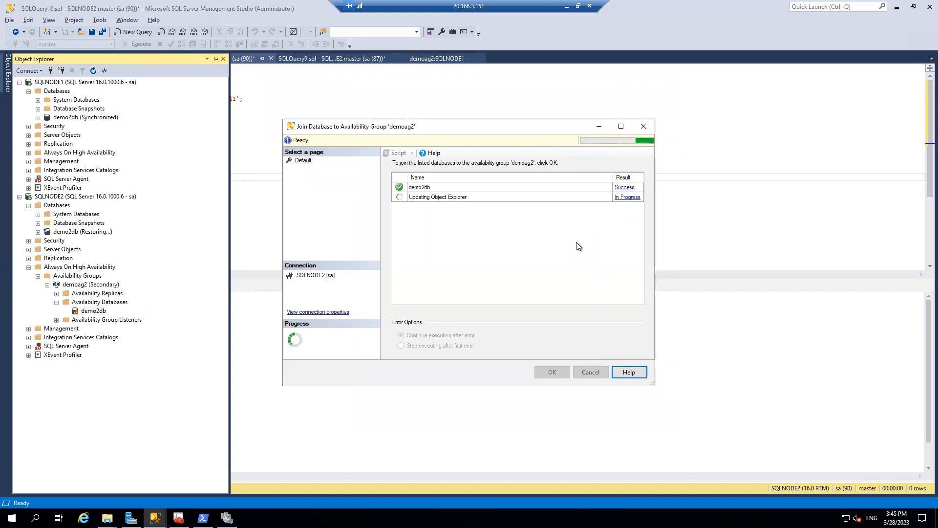
- Refresh SQLNODE1 and check synchronization in the dashboard of the primary demoag2, pausing and resuming its auto refresh
right_click(95, 82)
click(129, 271)
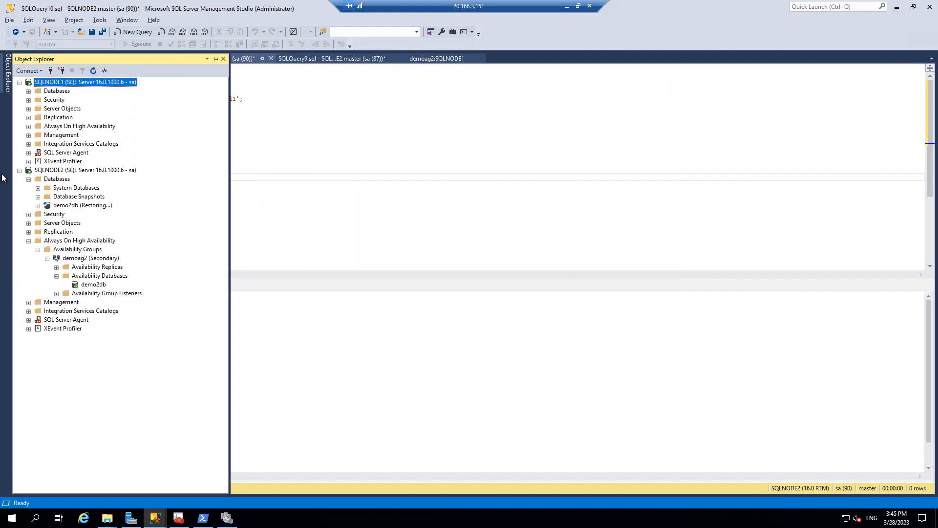
click(38, 134)
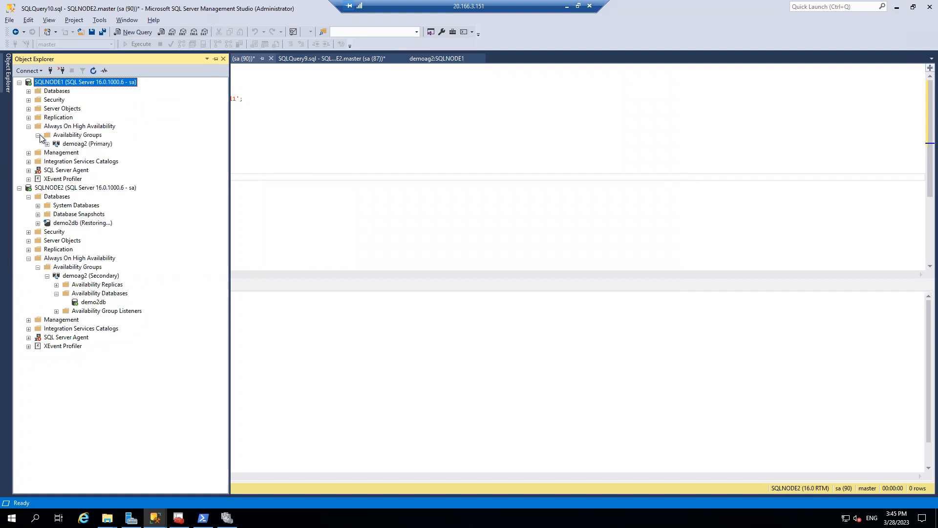
right_click(102, 145)
click(142, 185)
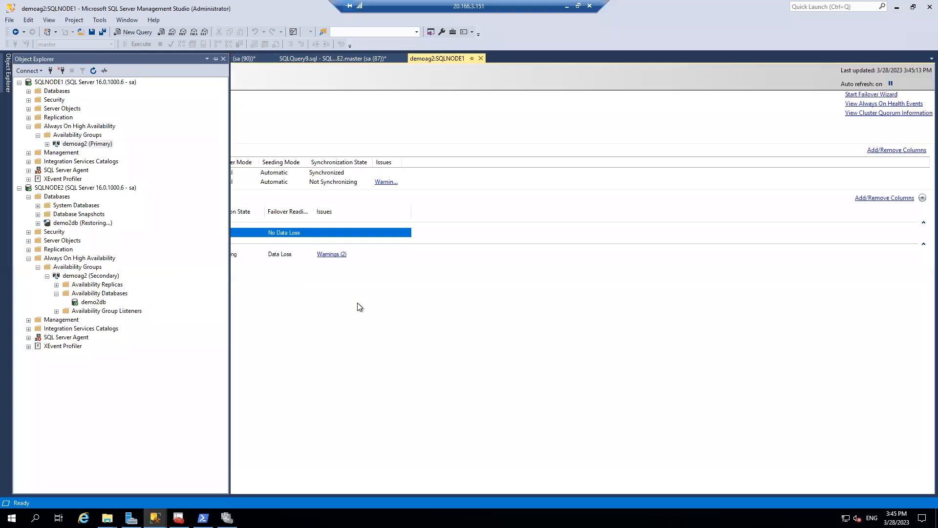
click(891, 84)
click(891, 84)
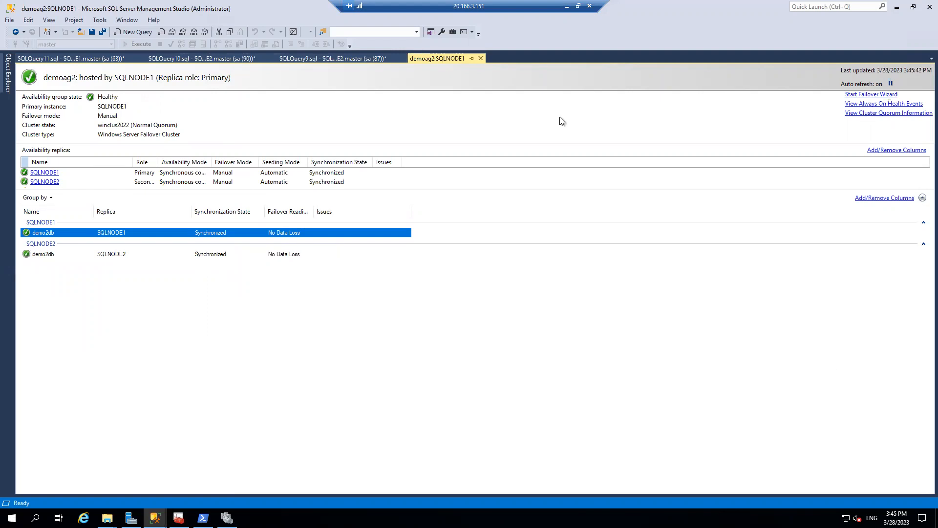
- Review the sp_readerrorlog results and refresh the Databases node of SQLNODE2
click(330, 56)
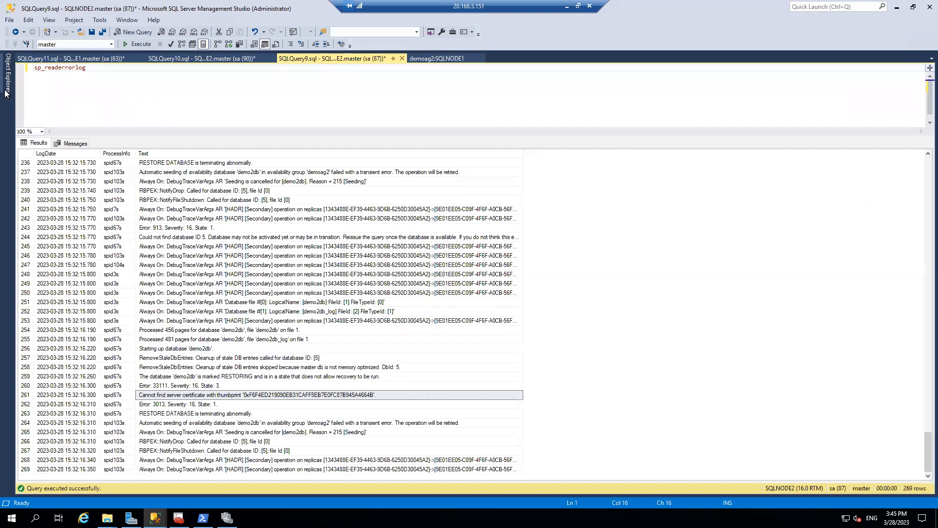
click(10, 74)
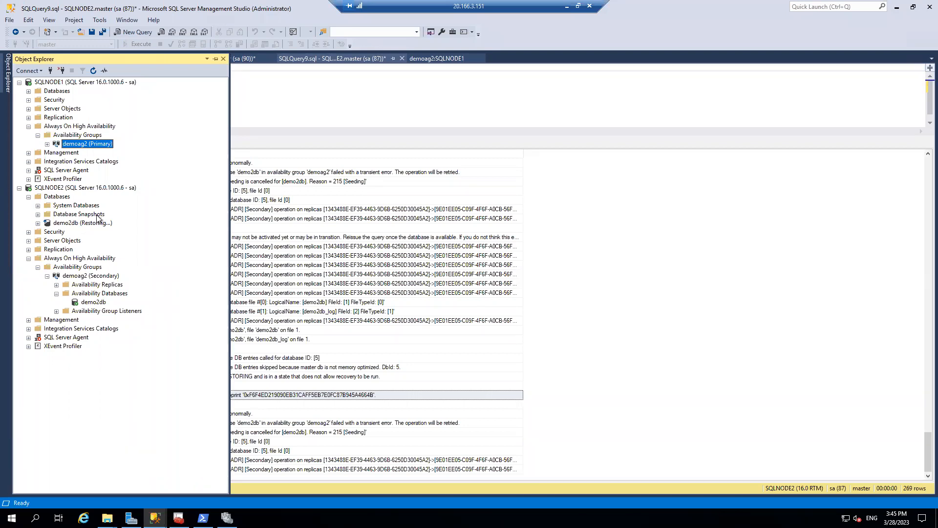
right_click(67, 197)
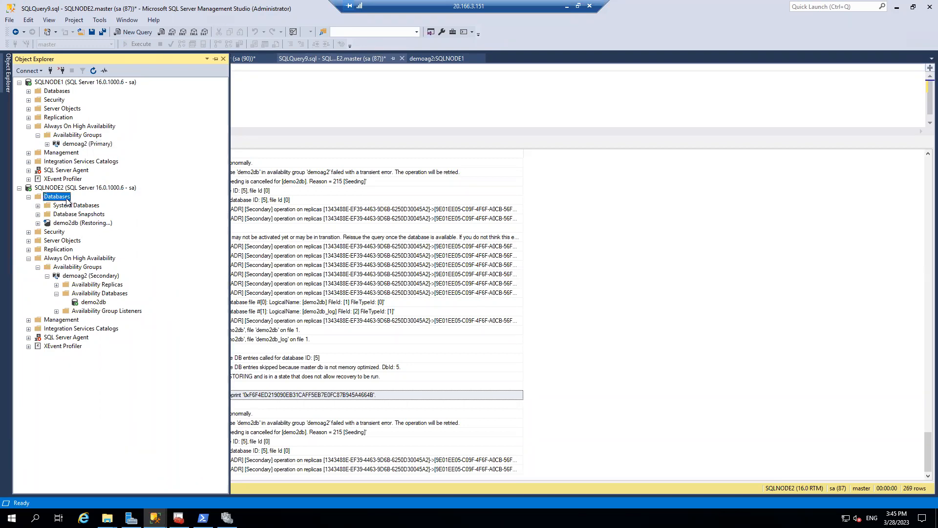
click(121, 321)
- Leave the remote session to view Alwayson_suspect.GIF from the local Pictures folder, and return to the 20.166.3.151 remote desktop
click(566, 6)
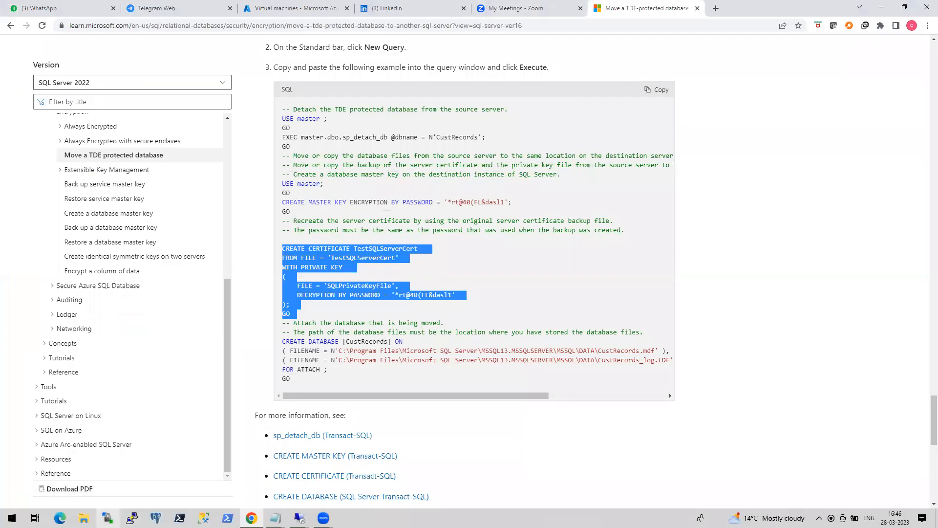
click(83, 518)
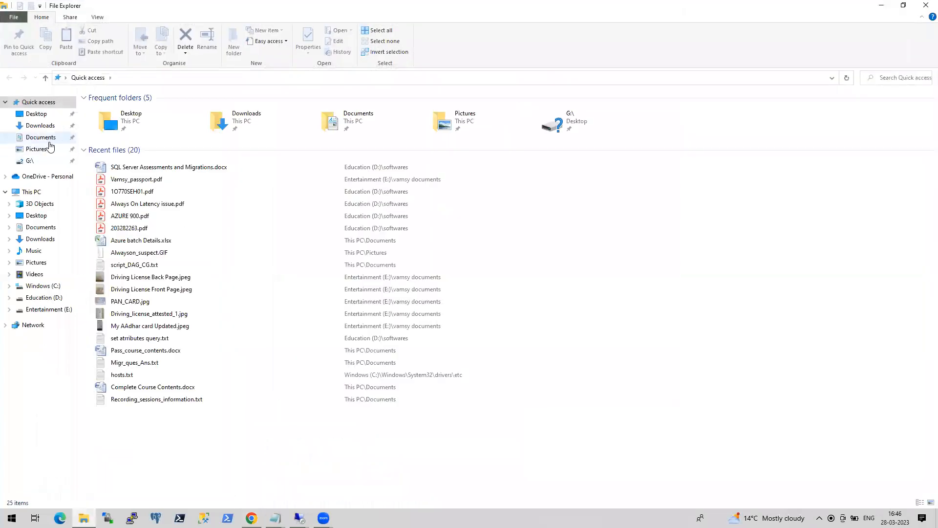
click(49, 147)
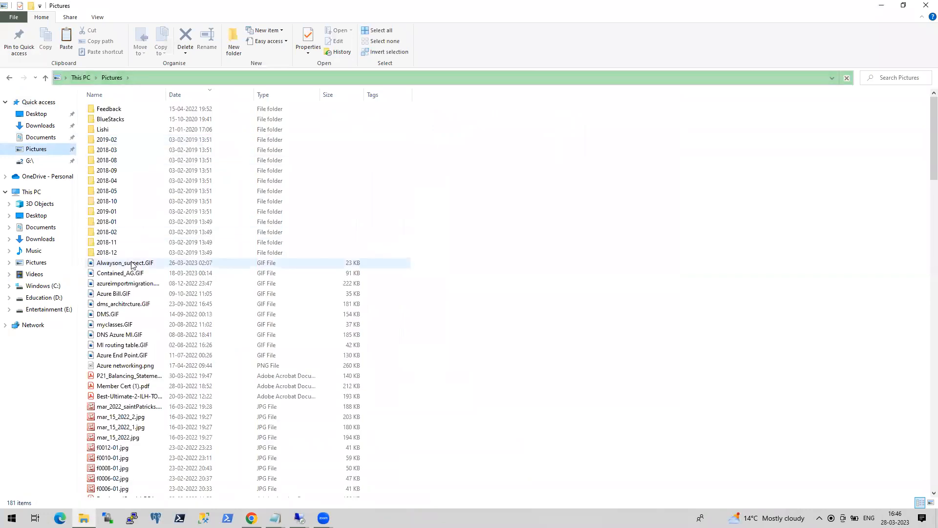
click(130, 264)
double_click(131, 264)
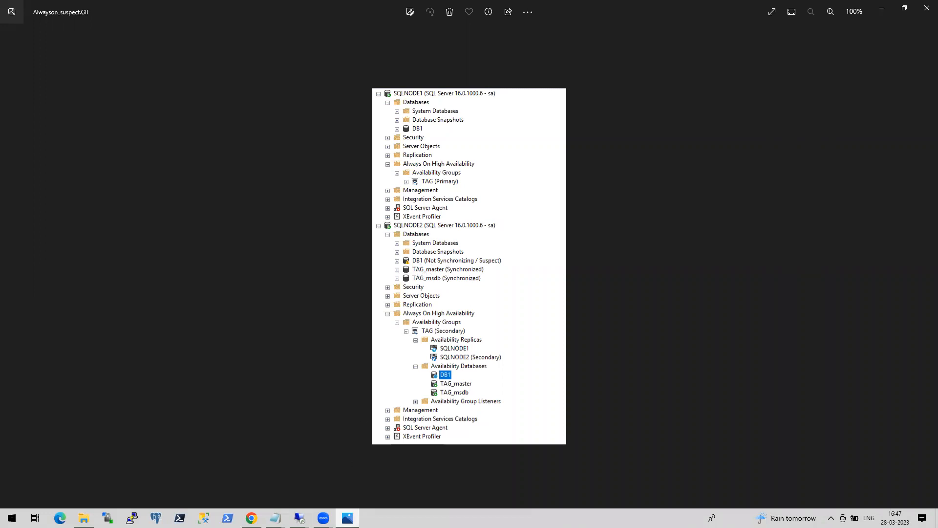
mouse_move(298, 517)
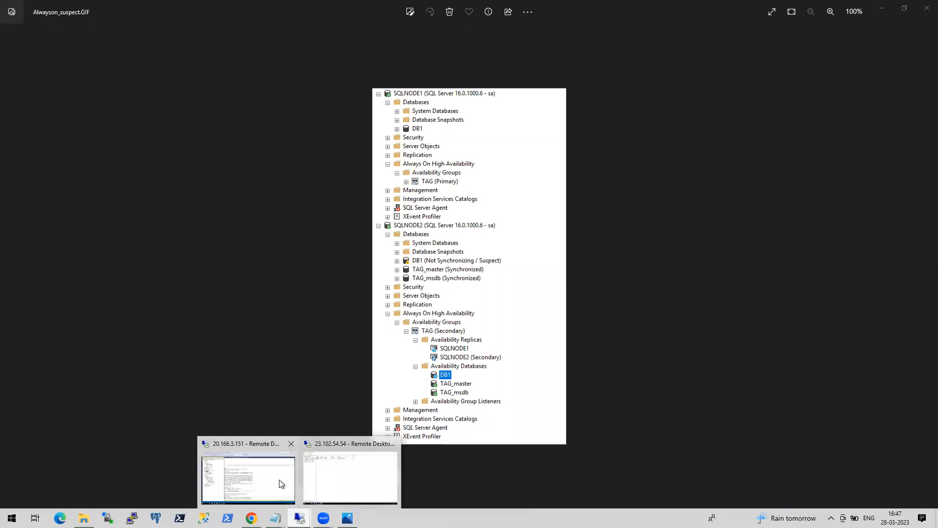
click(280, 480)
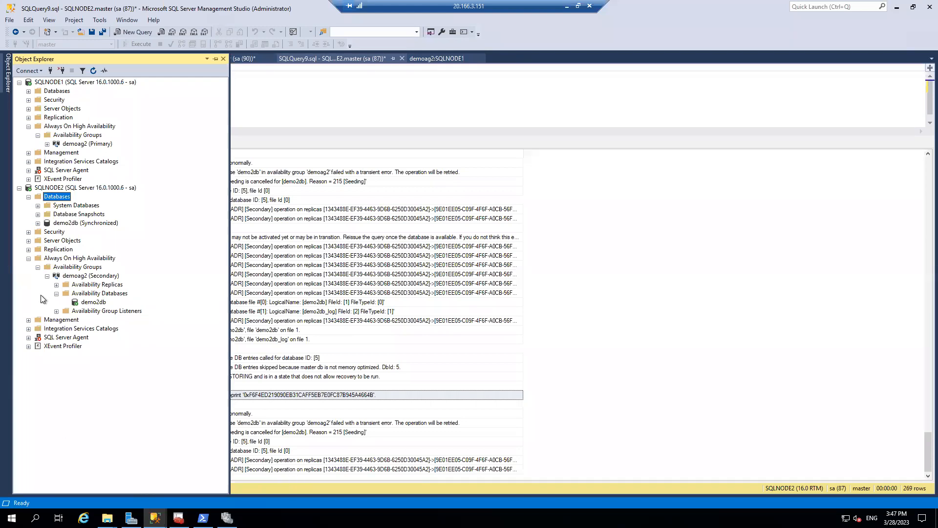
- Leave the remote desktop session to view the local Alwayson_suspect.GIF image again, and close the picture
click(38, 268)
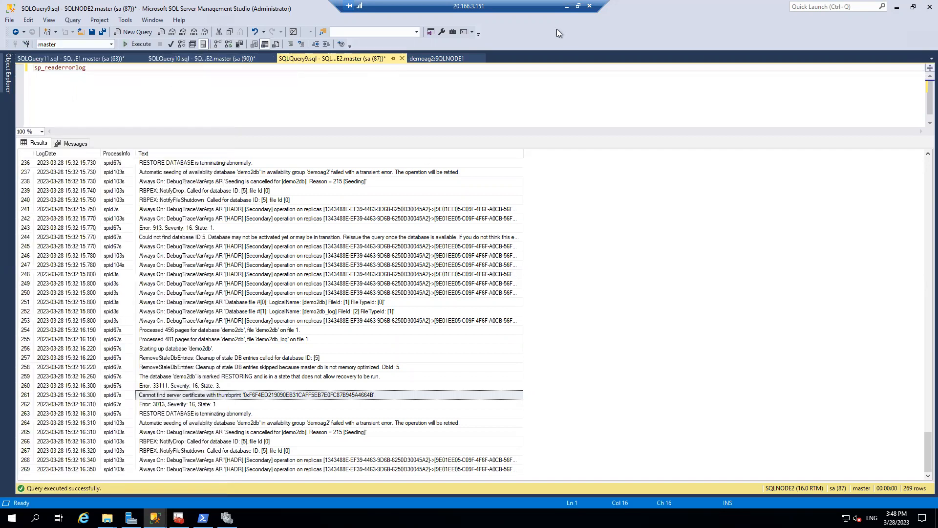
click(566, 6)
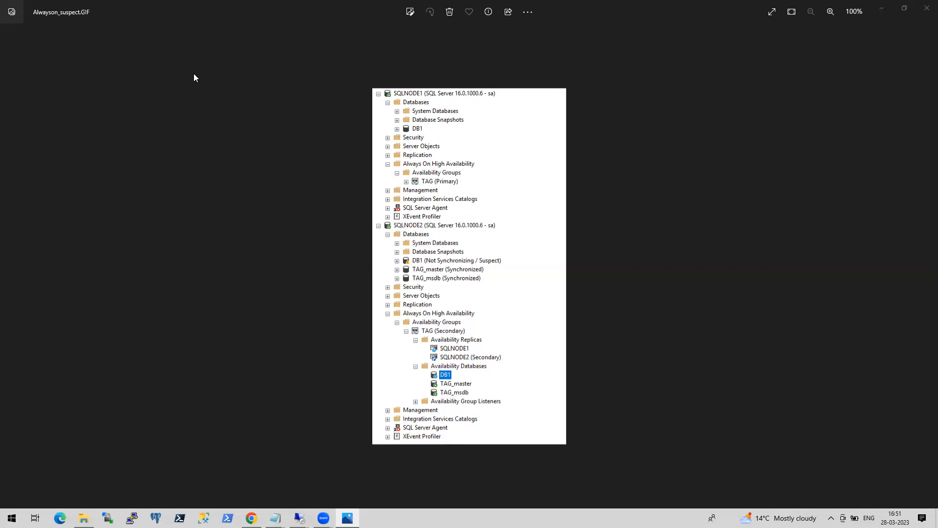
double_click(396, 91)
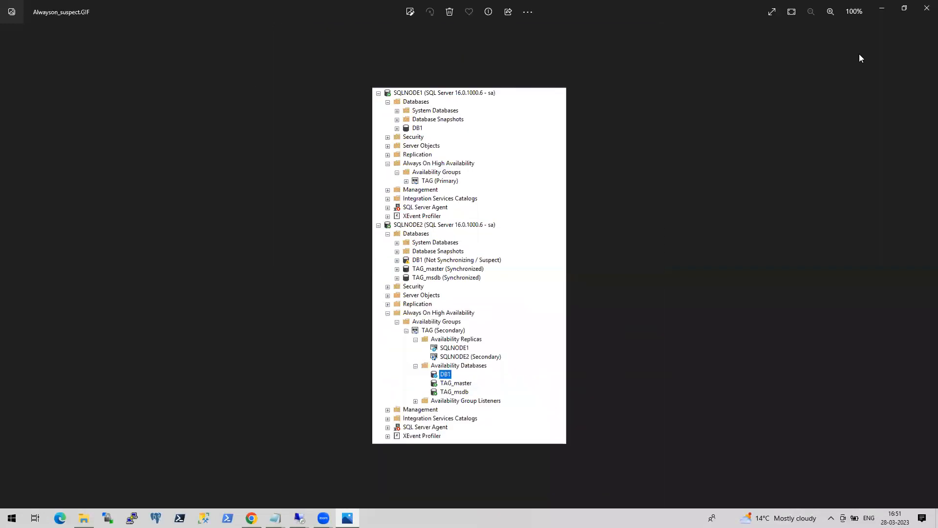
click(927, 8)
- Switch to Chrome, load YouTube in a new tab, and open the channel's own video list in YouTube Studio
click(251, 518)
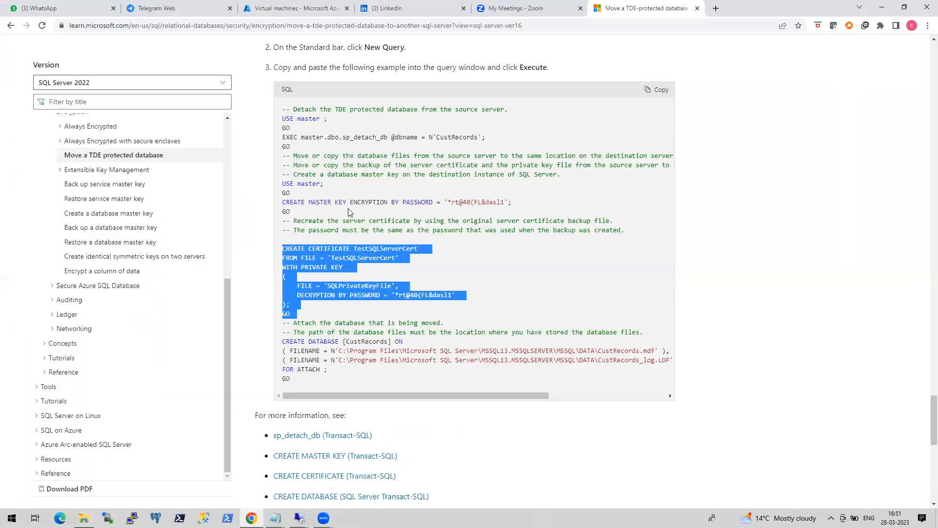
click(714, 8)
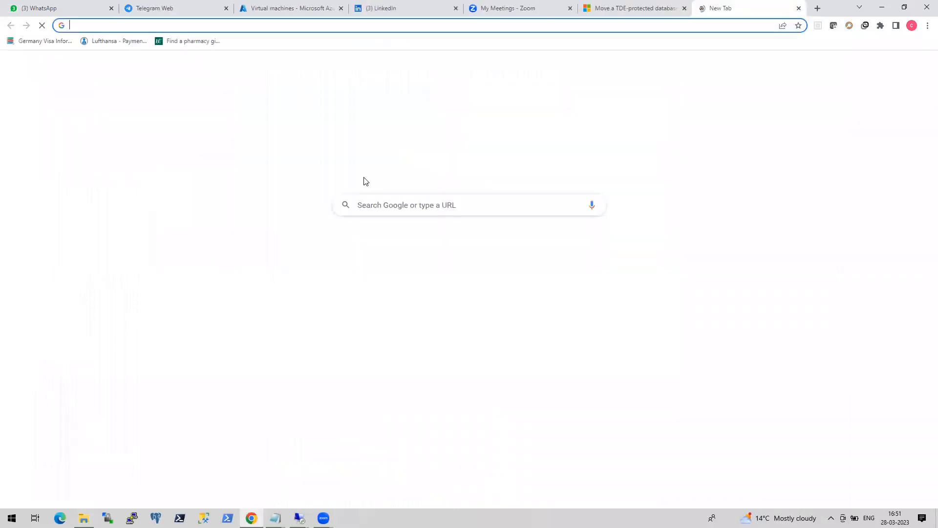
text(y)
key(Return)
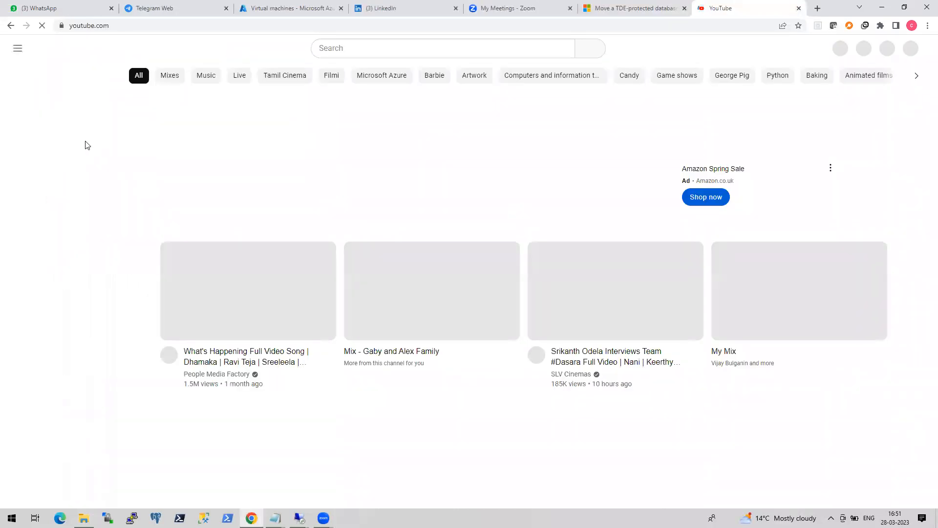
click(52, 191)
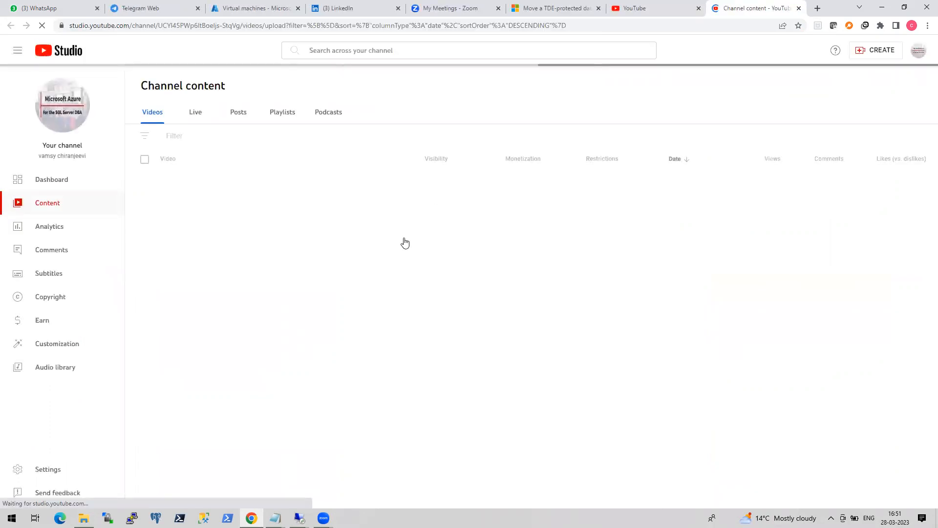
- Find the channel video about resolving a missing Database Master Key Password, published Jan 22, 2023, and copy its shareable link
scroll(404, 243, down, 3)
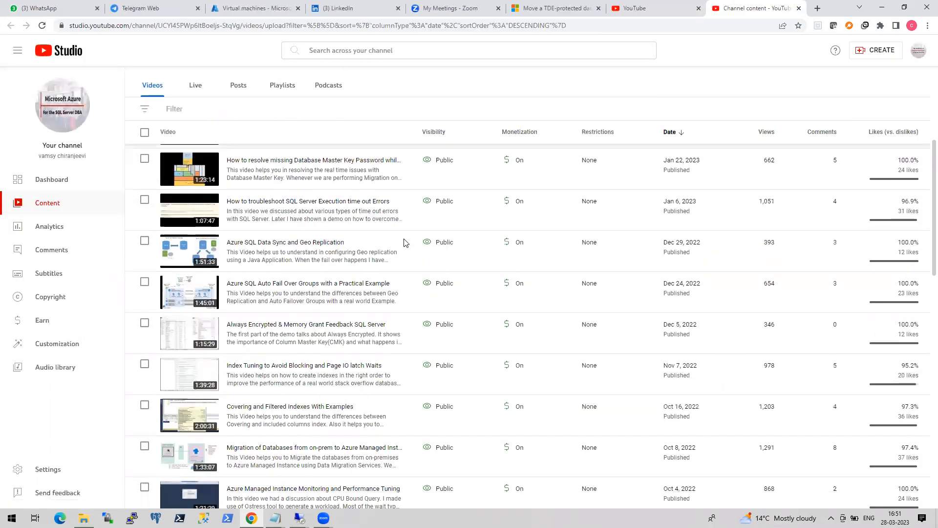
scroll(390, 276, down, 1)
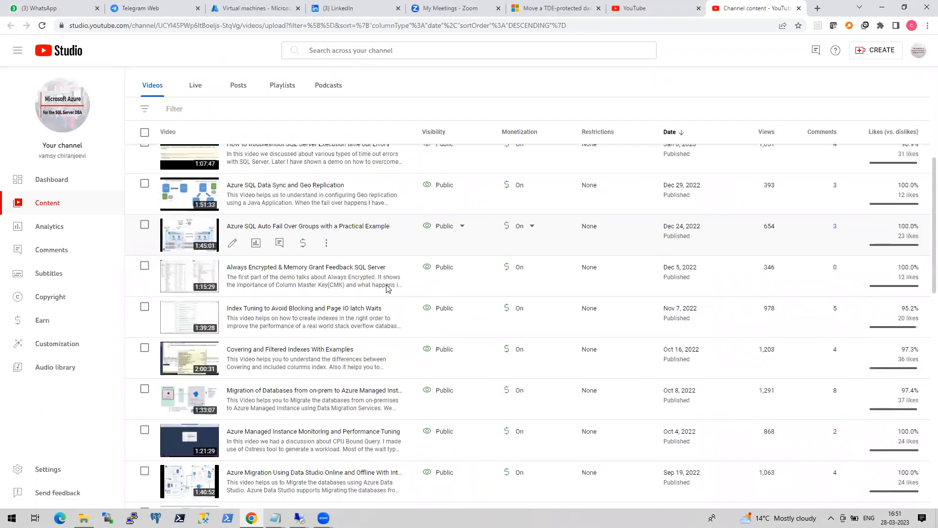
scroll(386, 288, down, 2)
scroll(363, 316, down, 1)
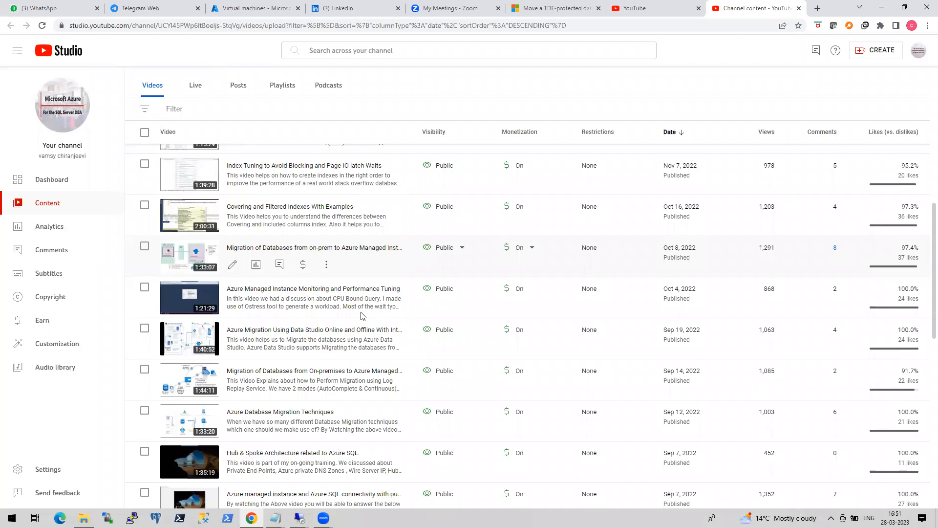
scroll(362, 316, up, 10)
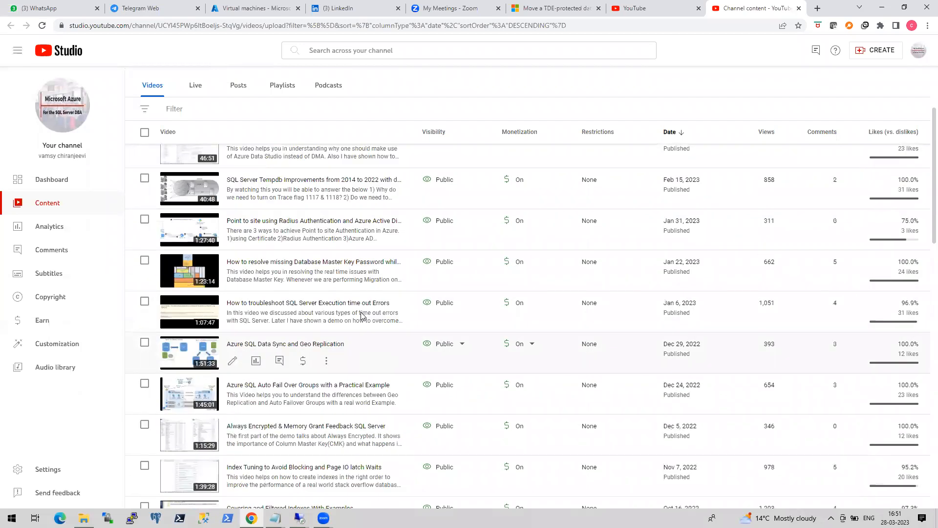
scroll(313, 361, down, 1)
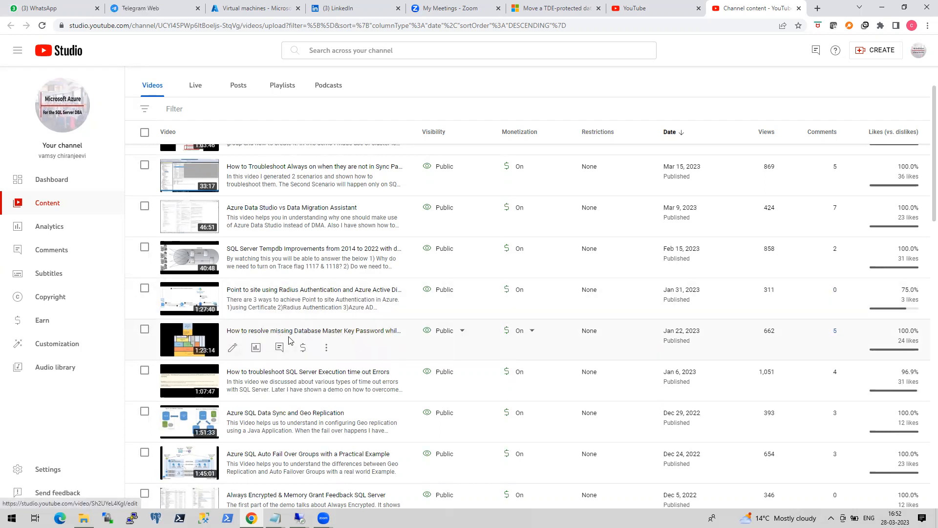
click(327, 348)
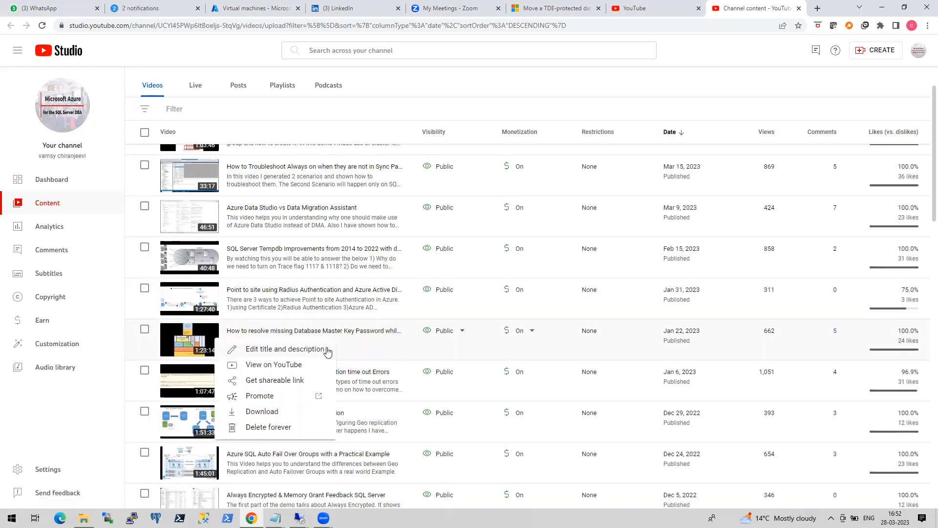
click(274, 380)
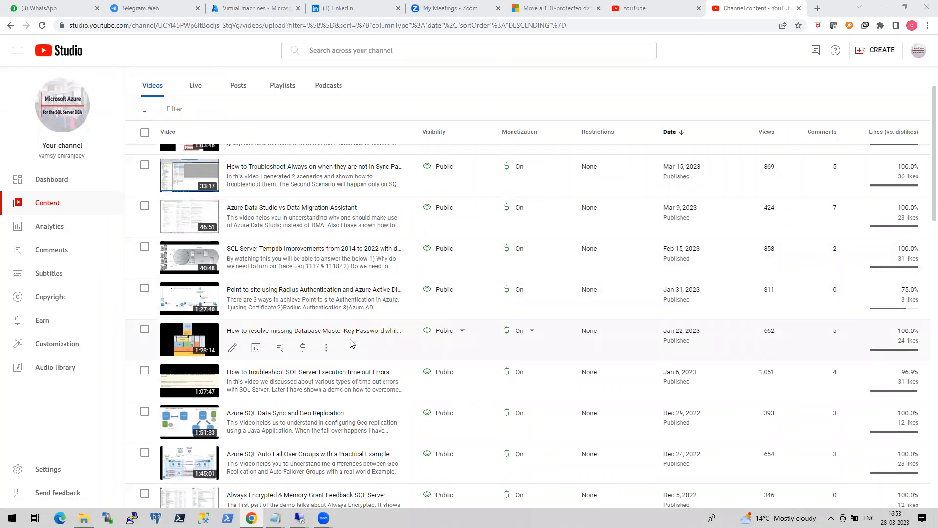
click(327, 352)
click(289, 380)
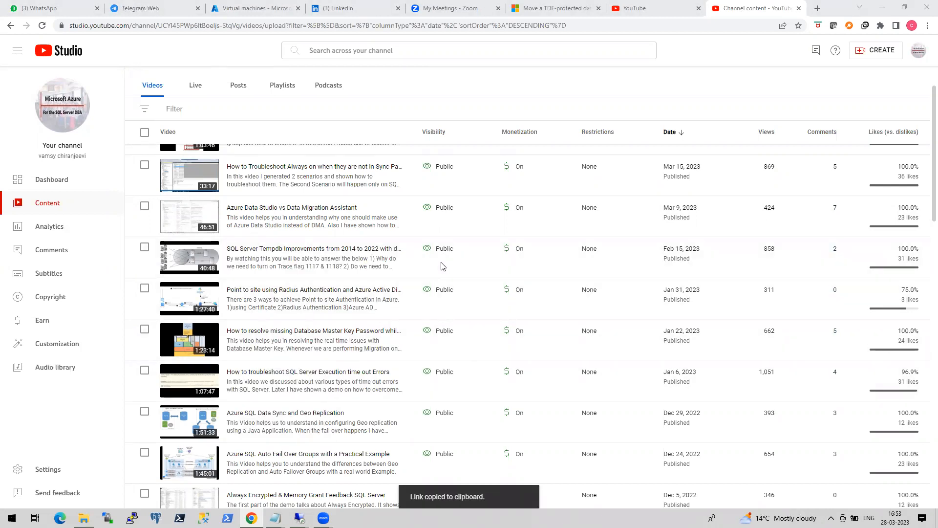